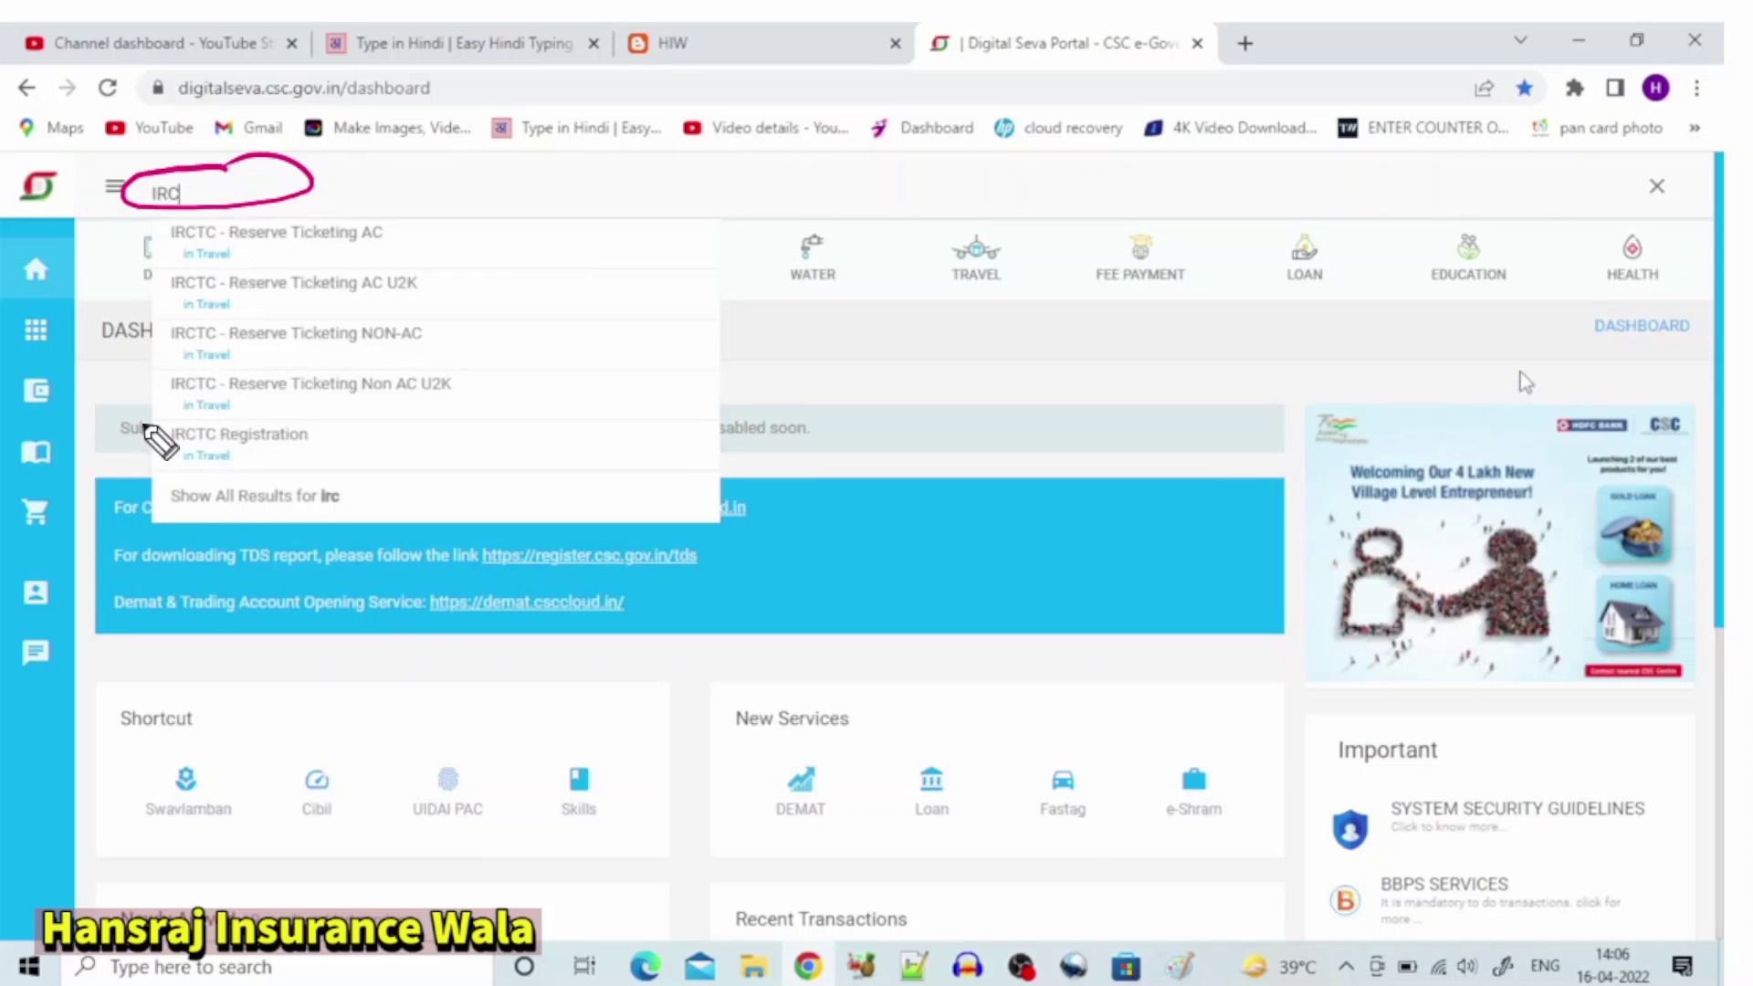
Step: Outline the IRCTC Registration suggestion with the pen, point an arrow at it, and clear the ink
mouse_move(145, 427)
left_mouse_down()
mouse_move(233, 415)
mouse_move(365, 456)
mouse_move(215, 480)
mouse_move(137, 422)
left_mouse_up()
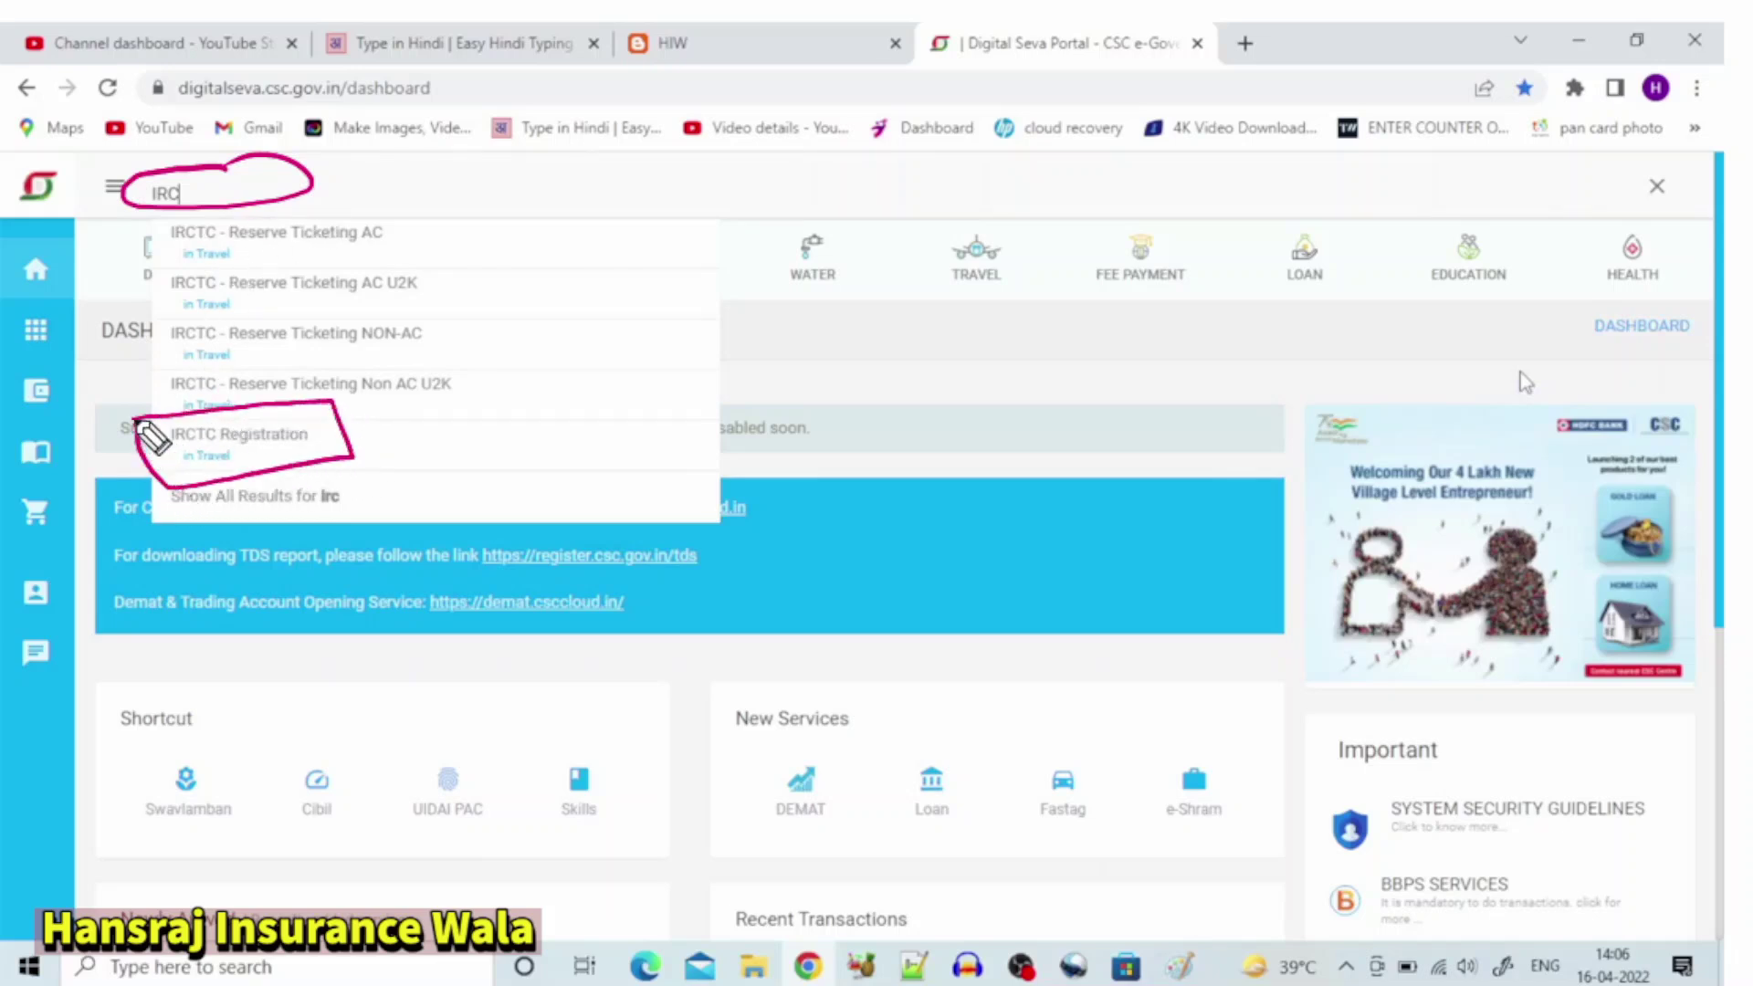
left_click_drag(447, 397, 333, 418)
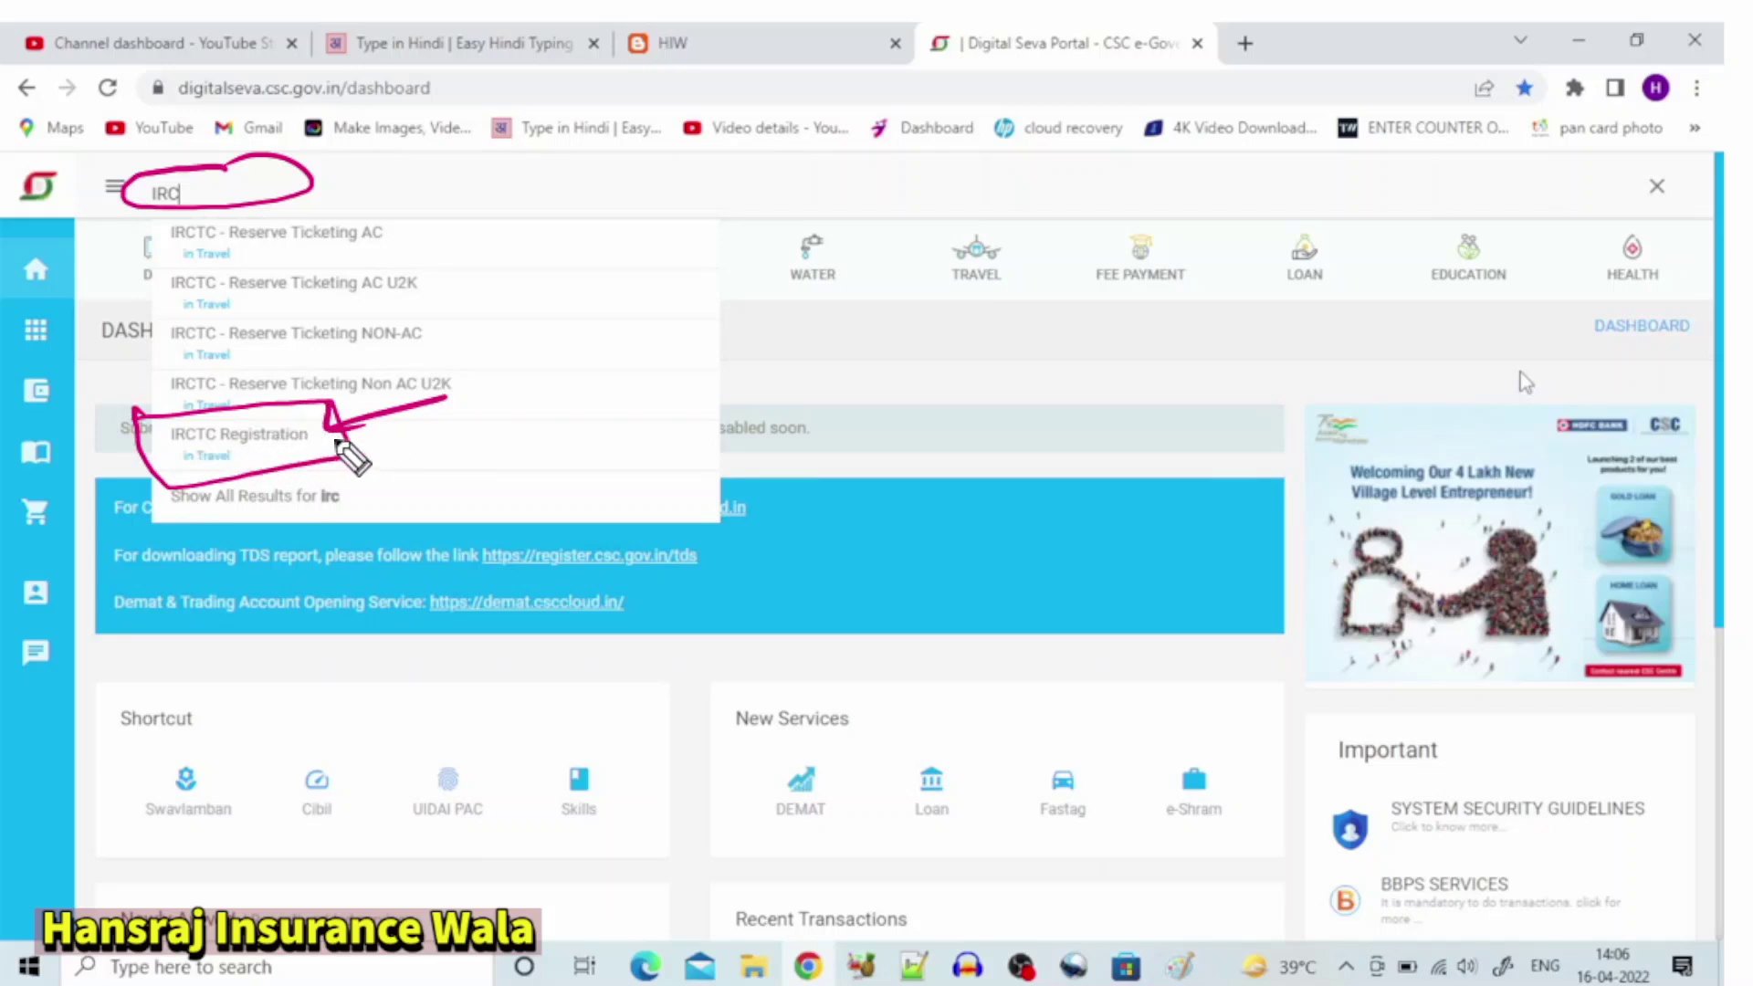
key("Escape")
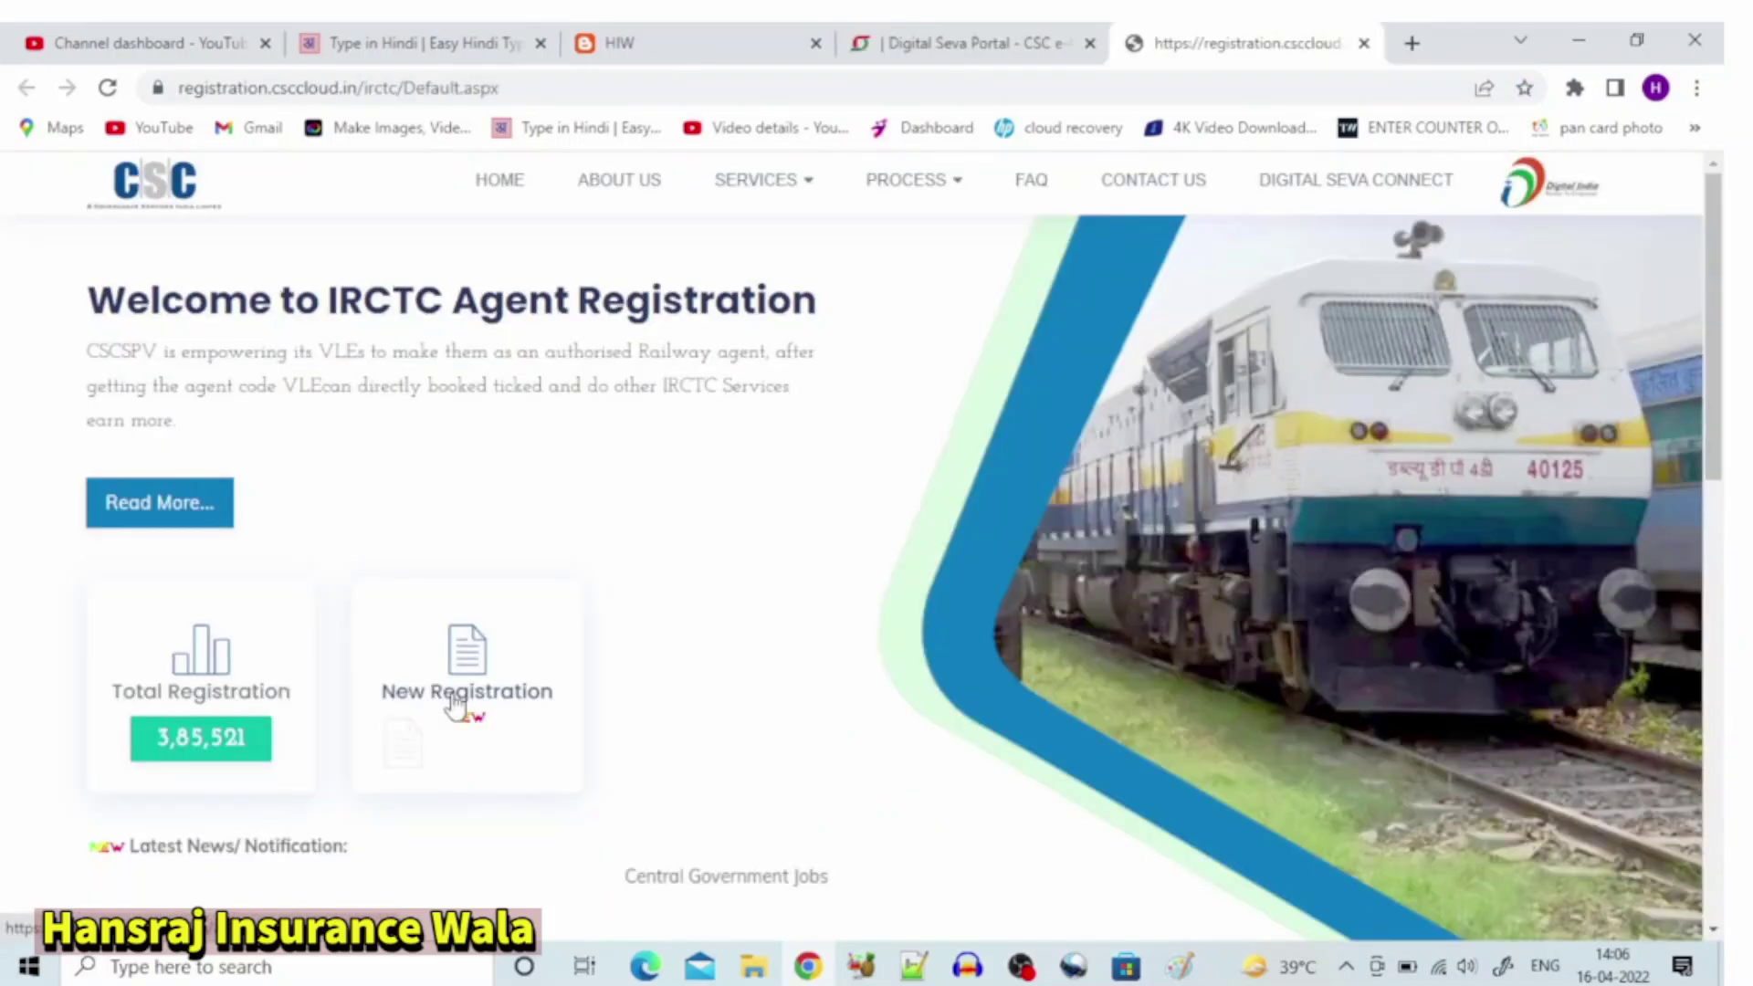
Step: Mark the New Registration tile with pen strokes, clear the ink and open New Registration
key("ctrl+alt+g")
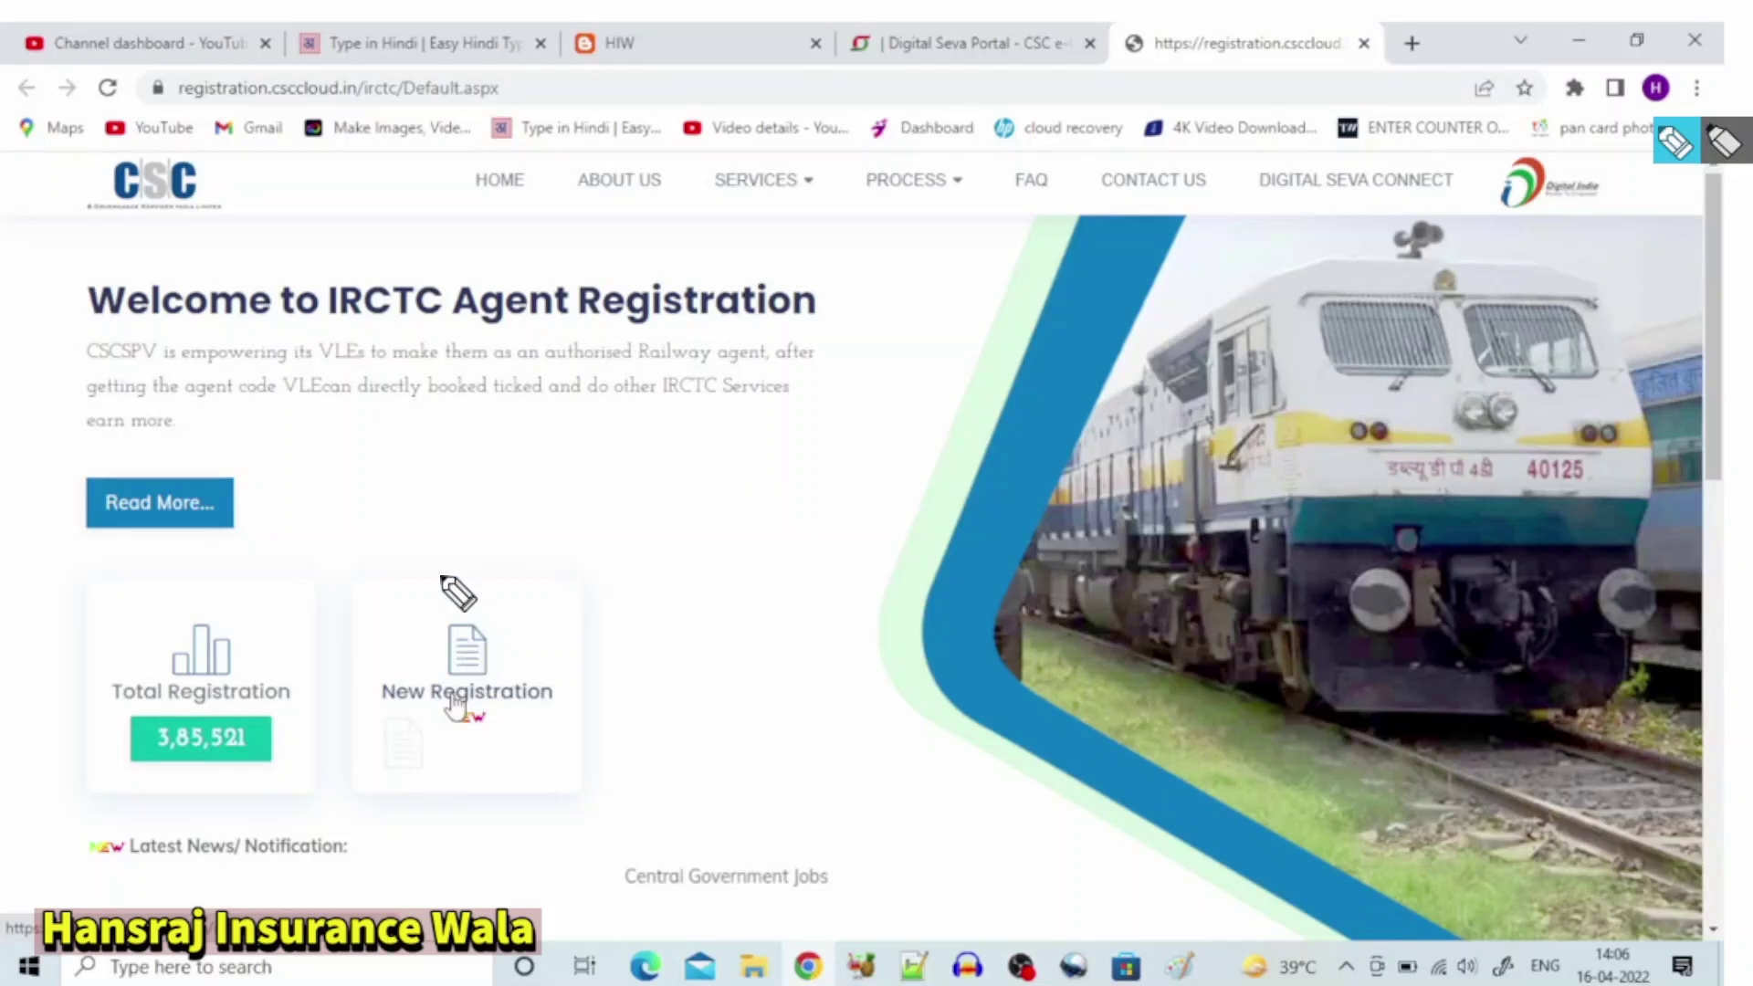
mouse_move(354, 554)
left_mouse_down()
mouse_move(392, 730)
mouse_move(543, 781)
mouse_move(561, 589)
mouse_move(333, 592)
left_mouse_up()
mouse_move(665, 539)
left_mouse_down()
mouse_move(516, 659)
mouse_move(600, 622)
left_mouse_up()
key("Escape")
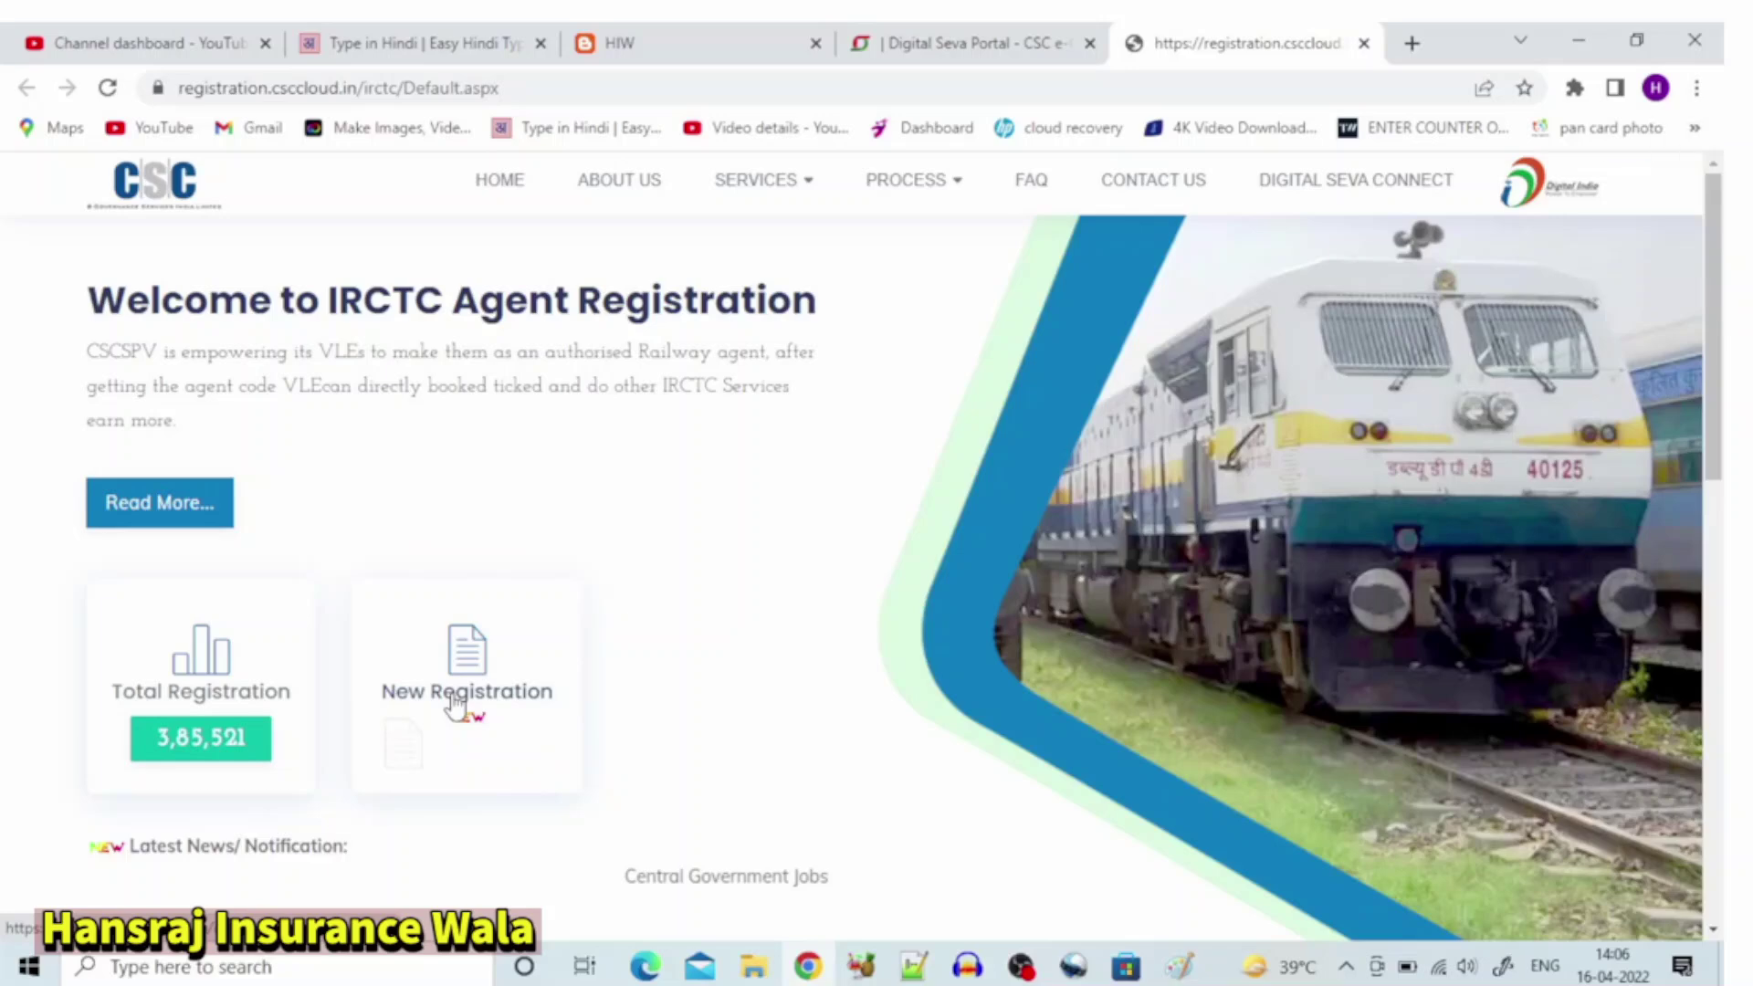
left_click(454, 703)
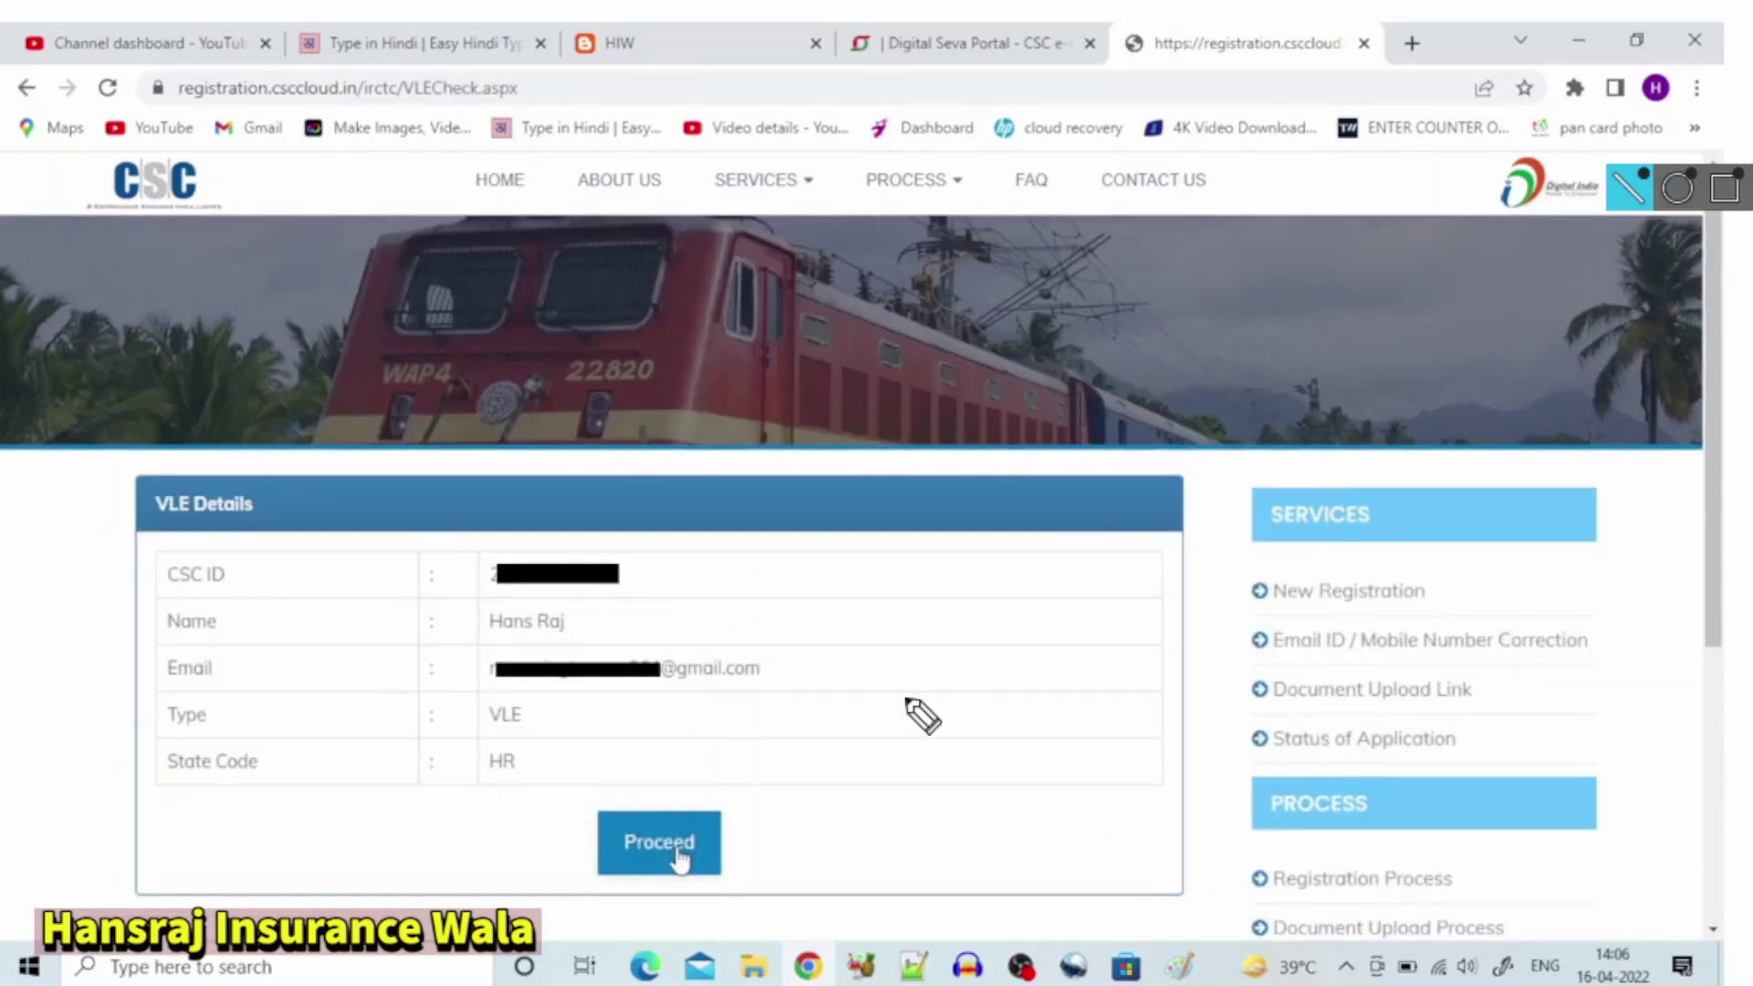
Step: Annotate the VLE Details with the pen: outline the CSC ID value, tick the CSC ID, Name, Email and Type rows, and circle the state code
mouse_move(625, 531)
left_mouse_down()
mouse_move(493, 595)
mouse_move(638, 548)
left_mouse_up()
left_click_drag(228, 589, 290, 570)
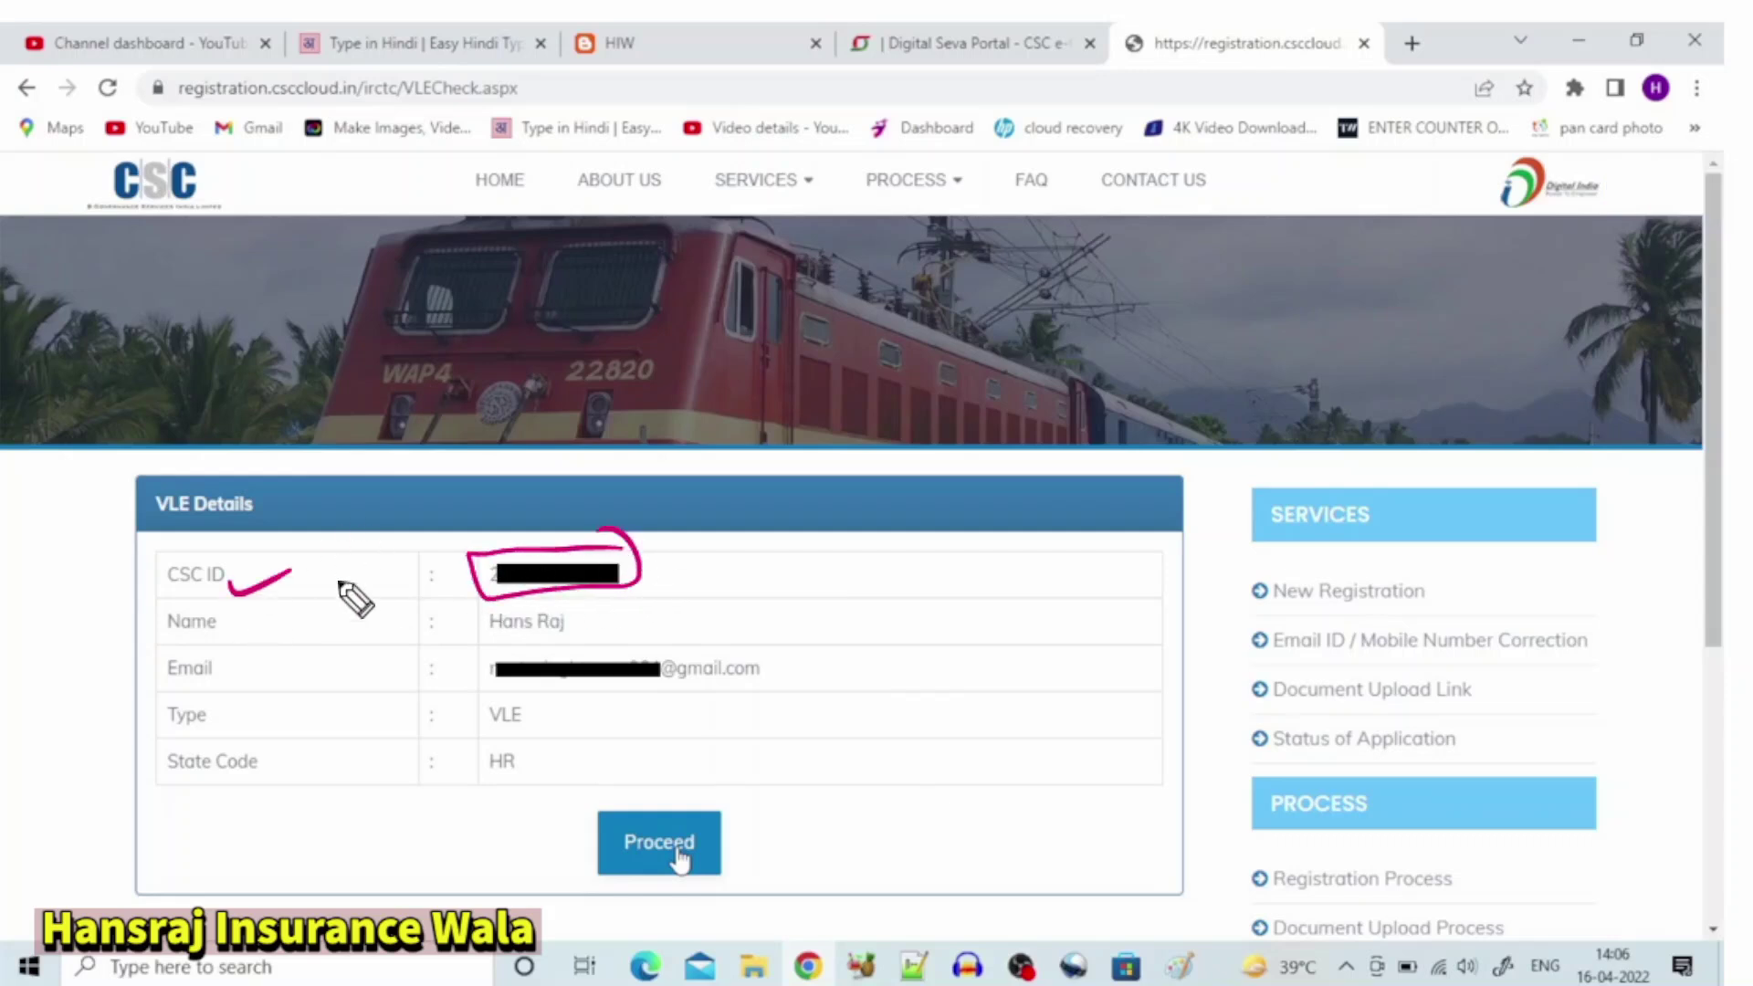
left_click_drag(223, 630, 267, 610)
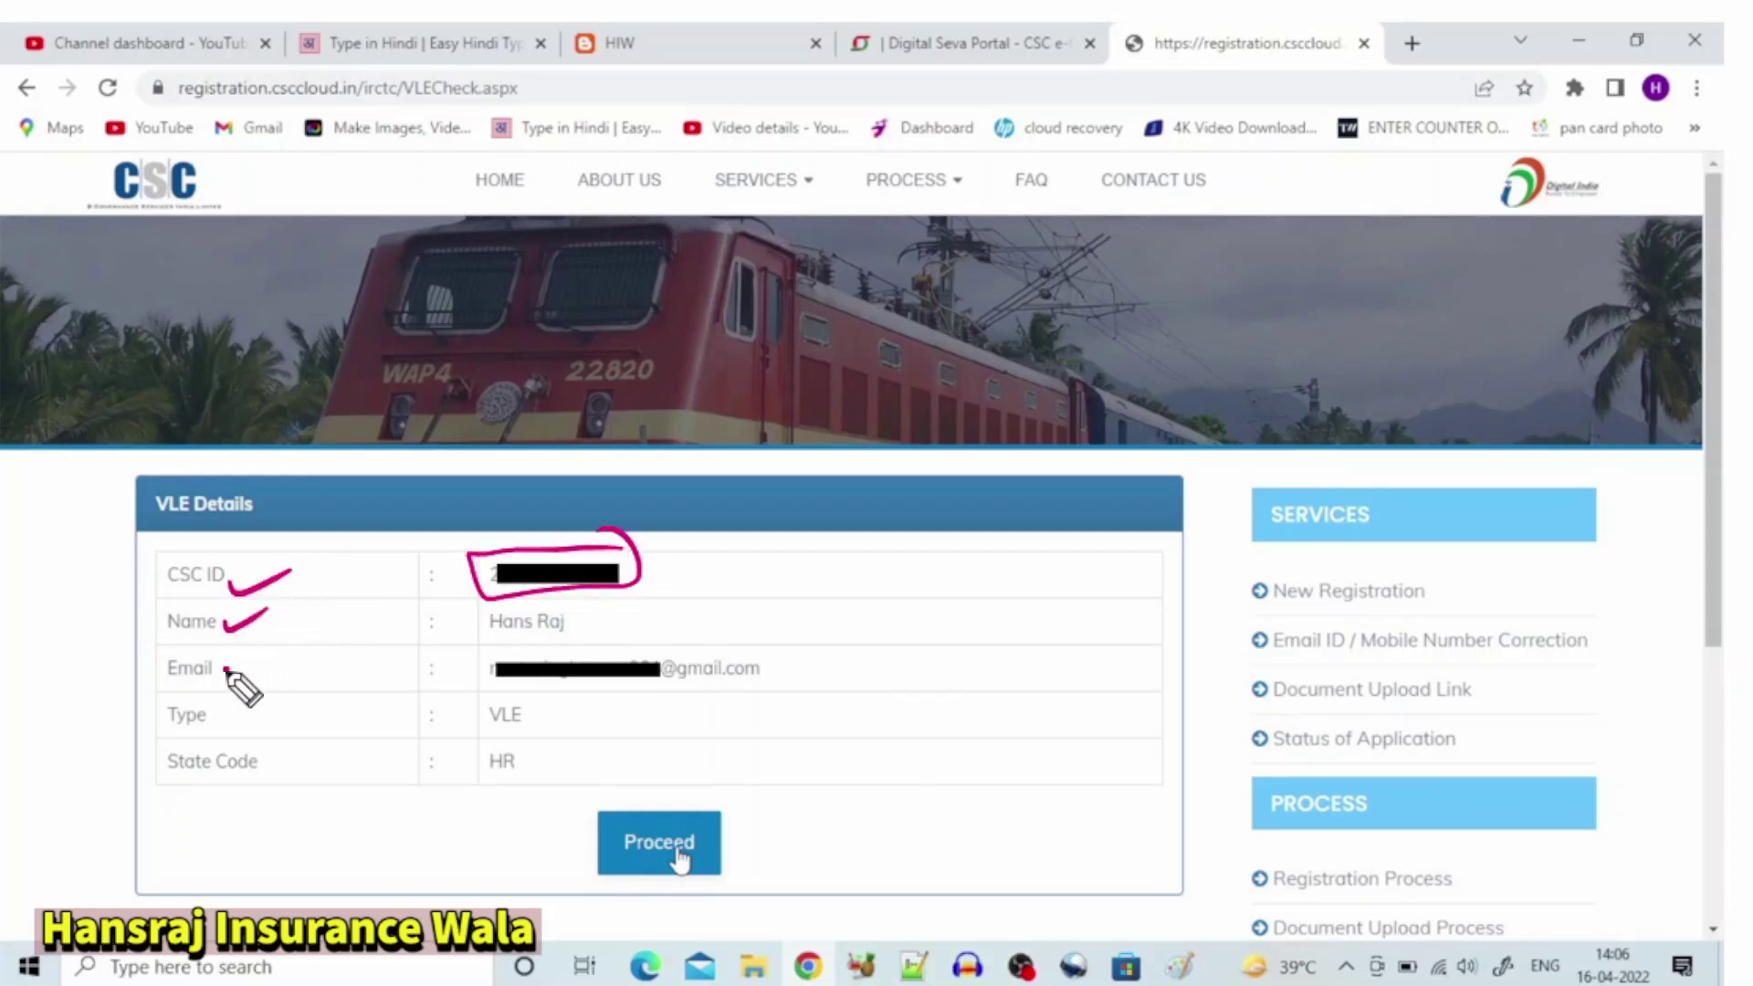
left_click_drag(227, 669, 280, 647)
left_click_drag(227, 723, 262, 710)
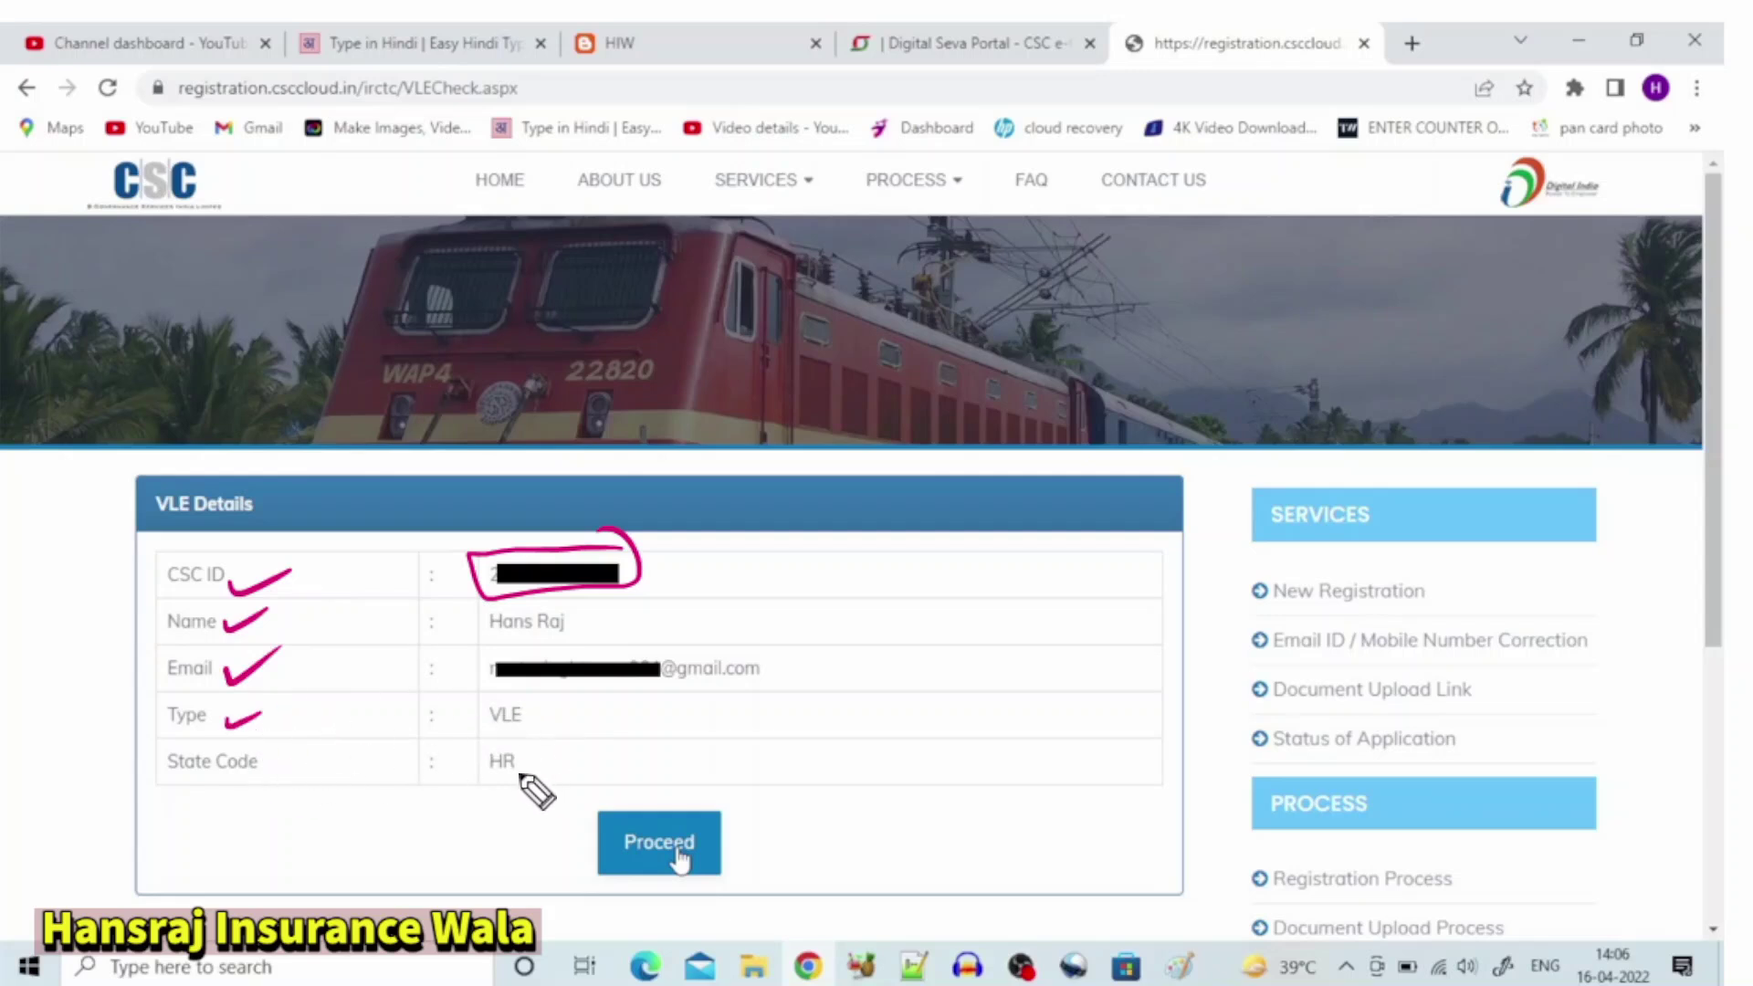
mouse_move(534, 736)
left_mouse_down()
mouse_move(470, 767)
mouse_move(516, 787)
mouse_move(575, 884)
mouse_move(716, 884)
mouse_move(724, 790)
mouse_move(584, 796)
left_mouse_up()
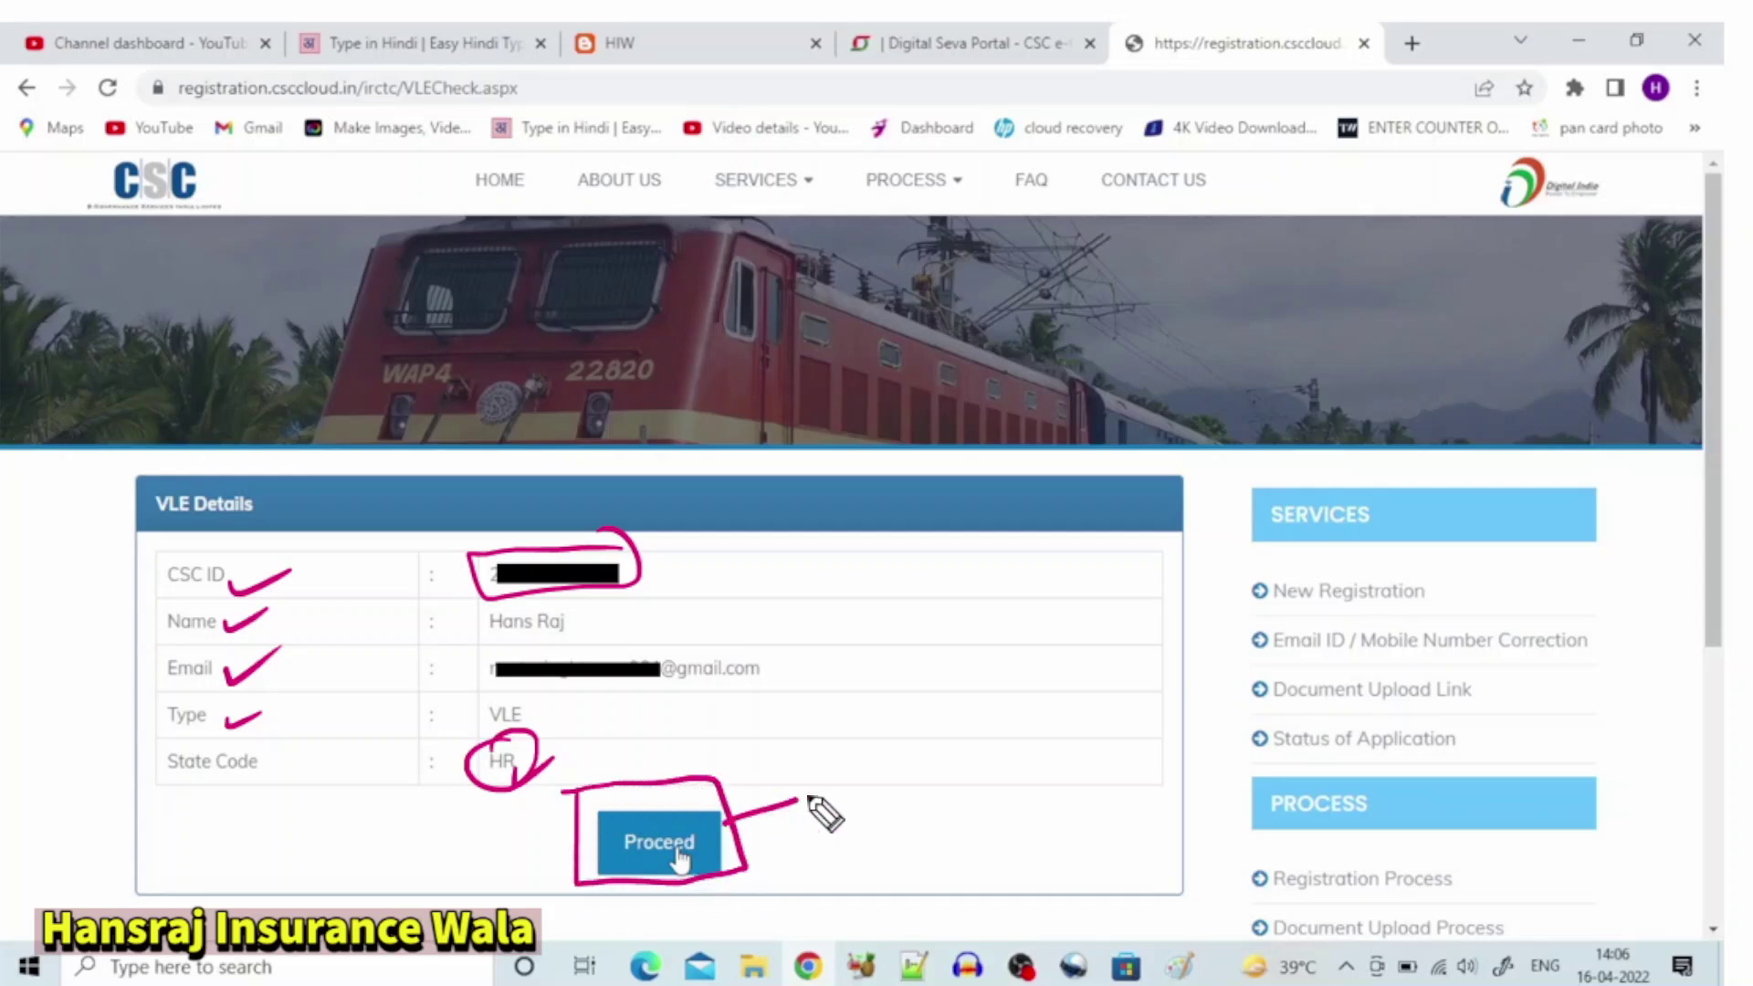
Step: Draw an arrow at Proceed, clear the ink and proceed from the VLE Details
mouse_move(826, 785)
left_mouse_down()
mouse_move(729, 815)
mouse_move(749, 831)
left_mouse_up()
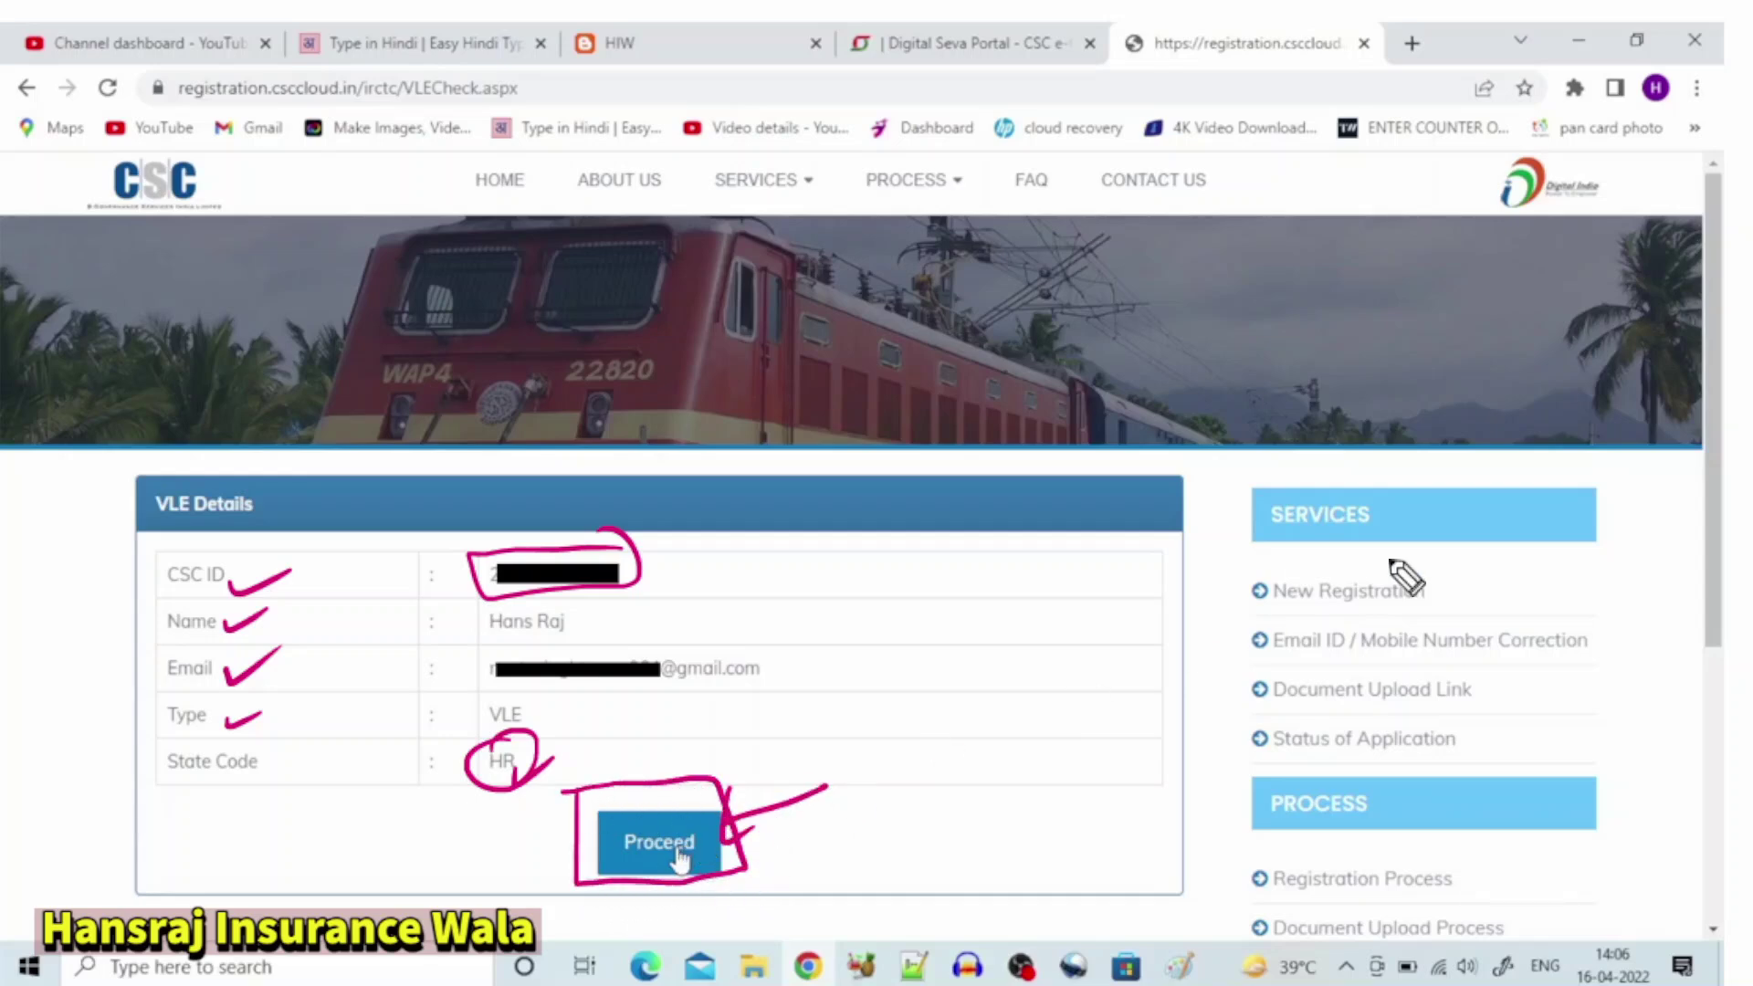
left_click(1625, 277)
key("Escape")
left_click(678, 852)
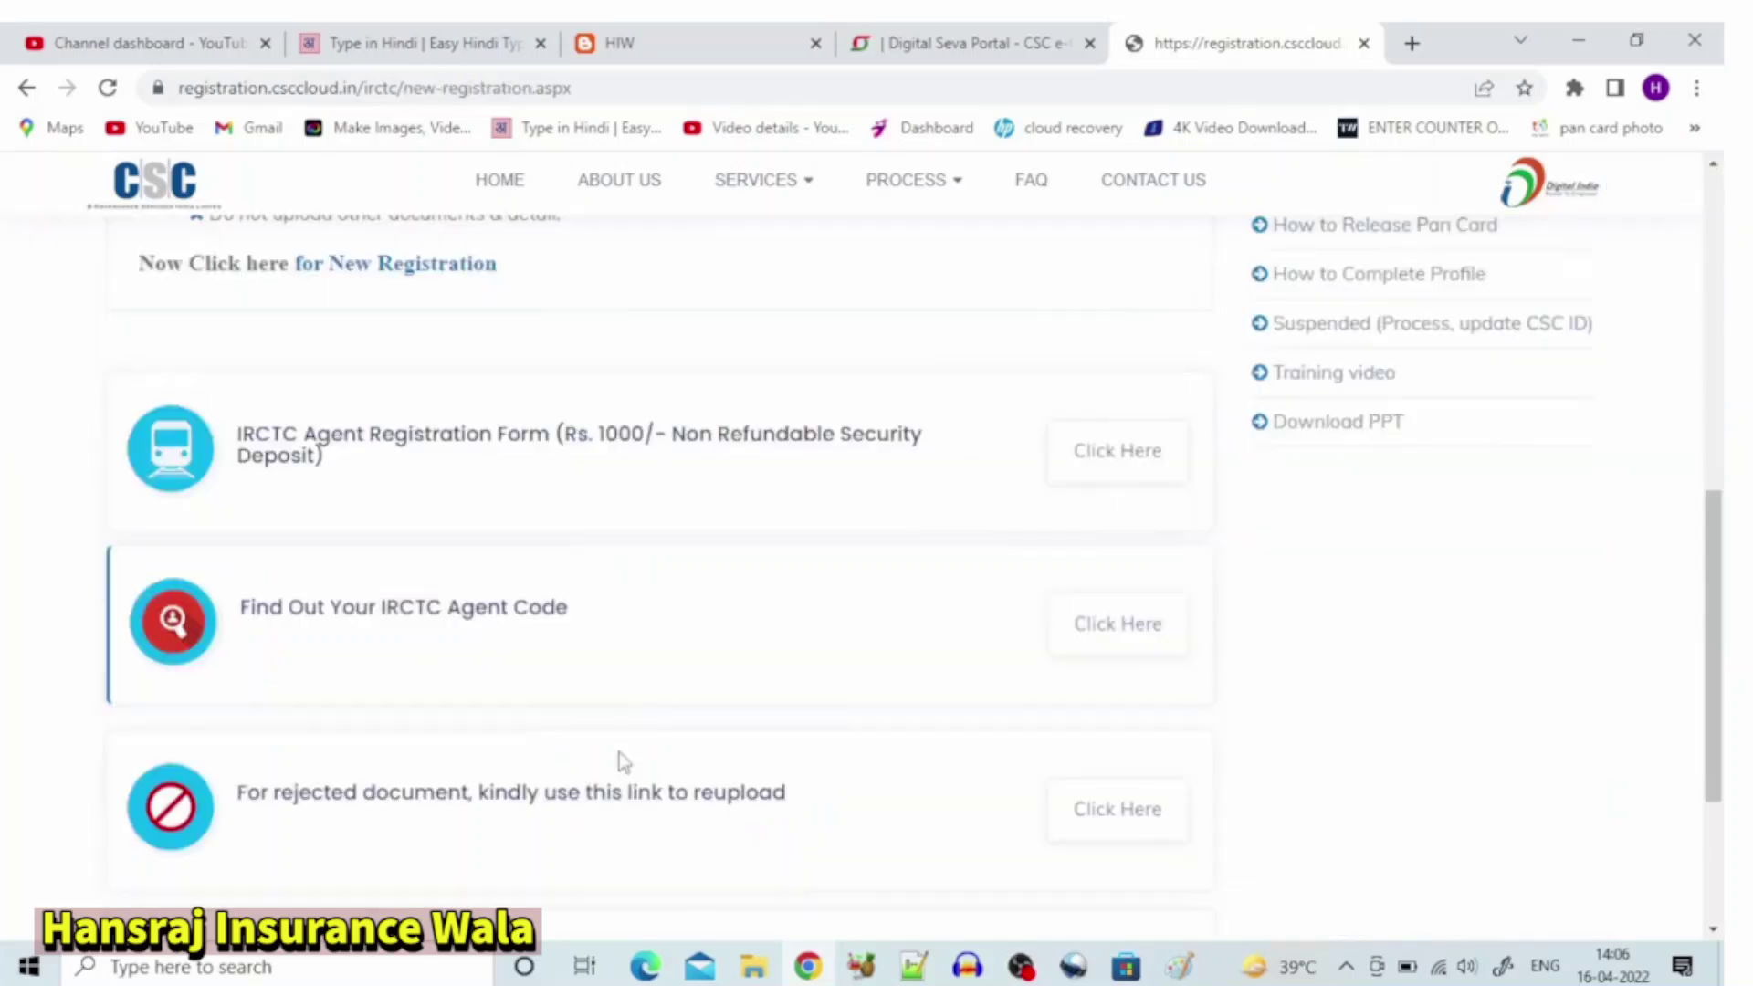
Step: Outline the New Registration link and the IRCTC Agent Registration Form's Click Here link, add arrows to both, and clear the ink
key("ctrl+alt+g")
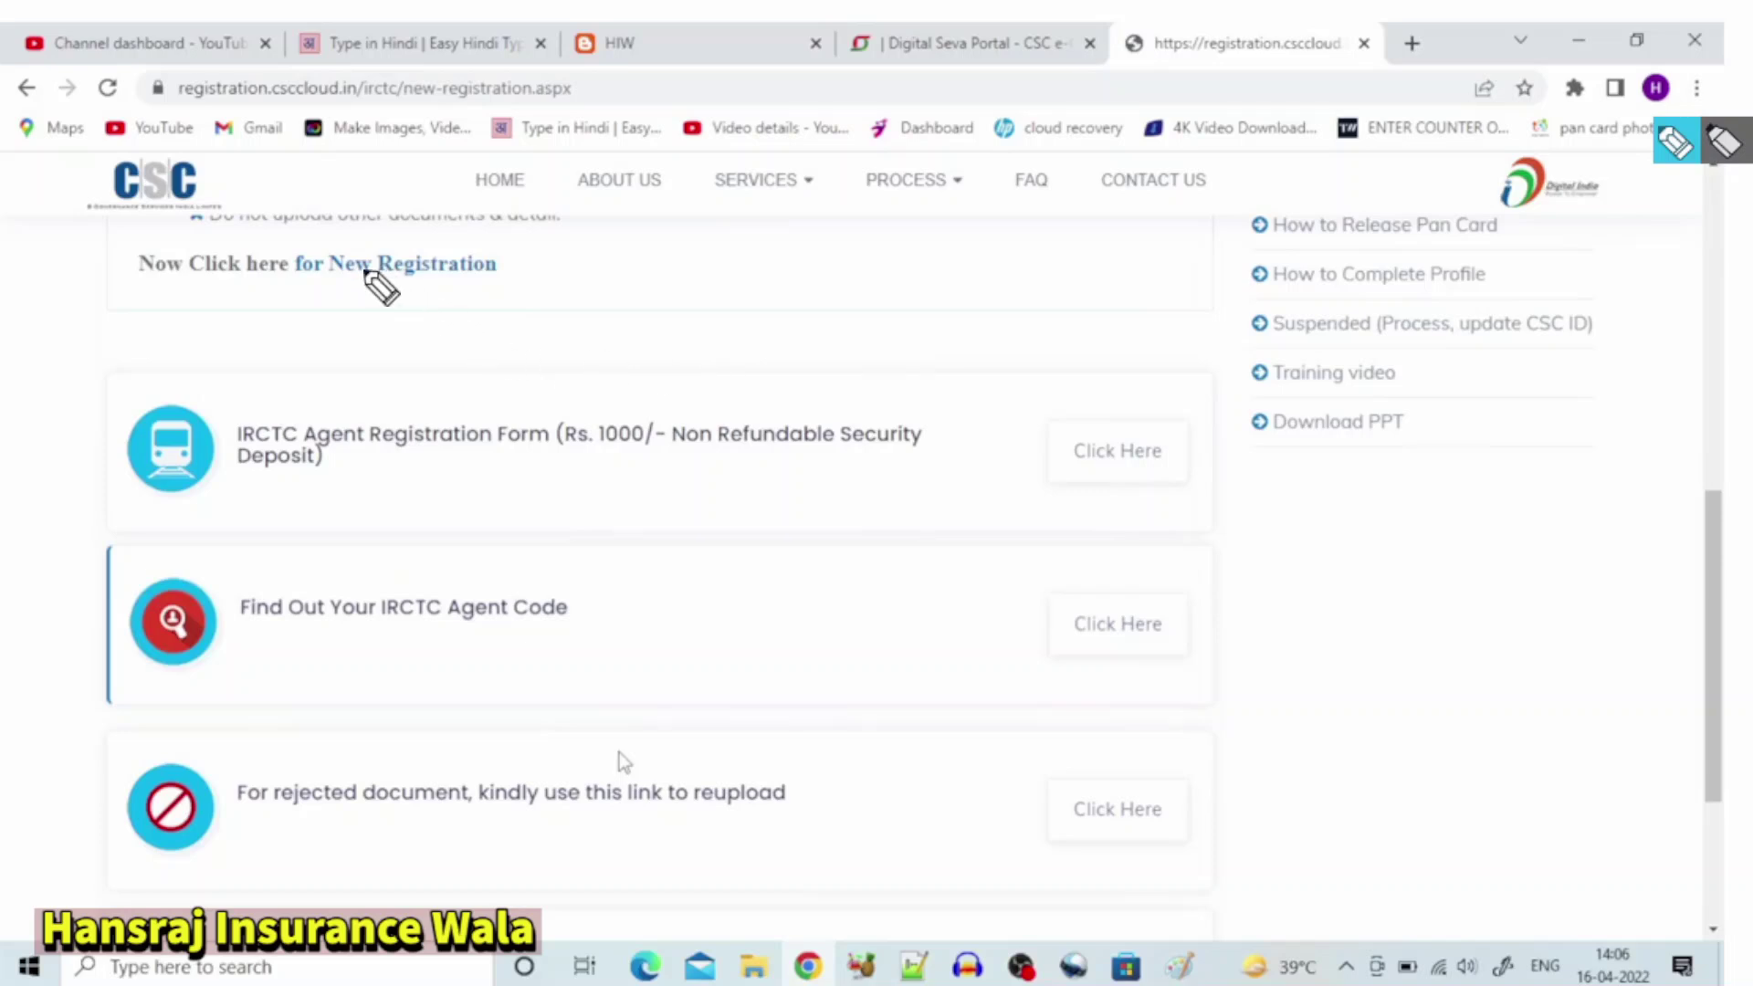
mouse_move(327, 289)
left_mouse_down()
mouse_move(502, 274)
mouse_move(493, 233)
mouse_move(333, 239)
mouse_move(313, 294)
left_mouse_up()
mouse_move(593, 235)
left_mouse_down()
mouse_move(518, 265)
mouse_move(559, 258)
left_mouse_up()
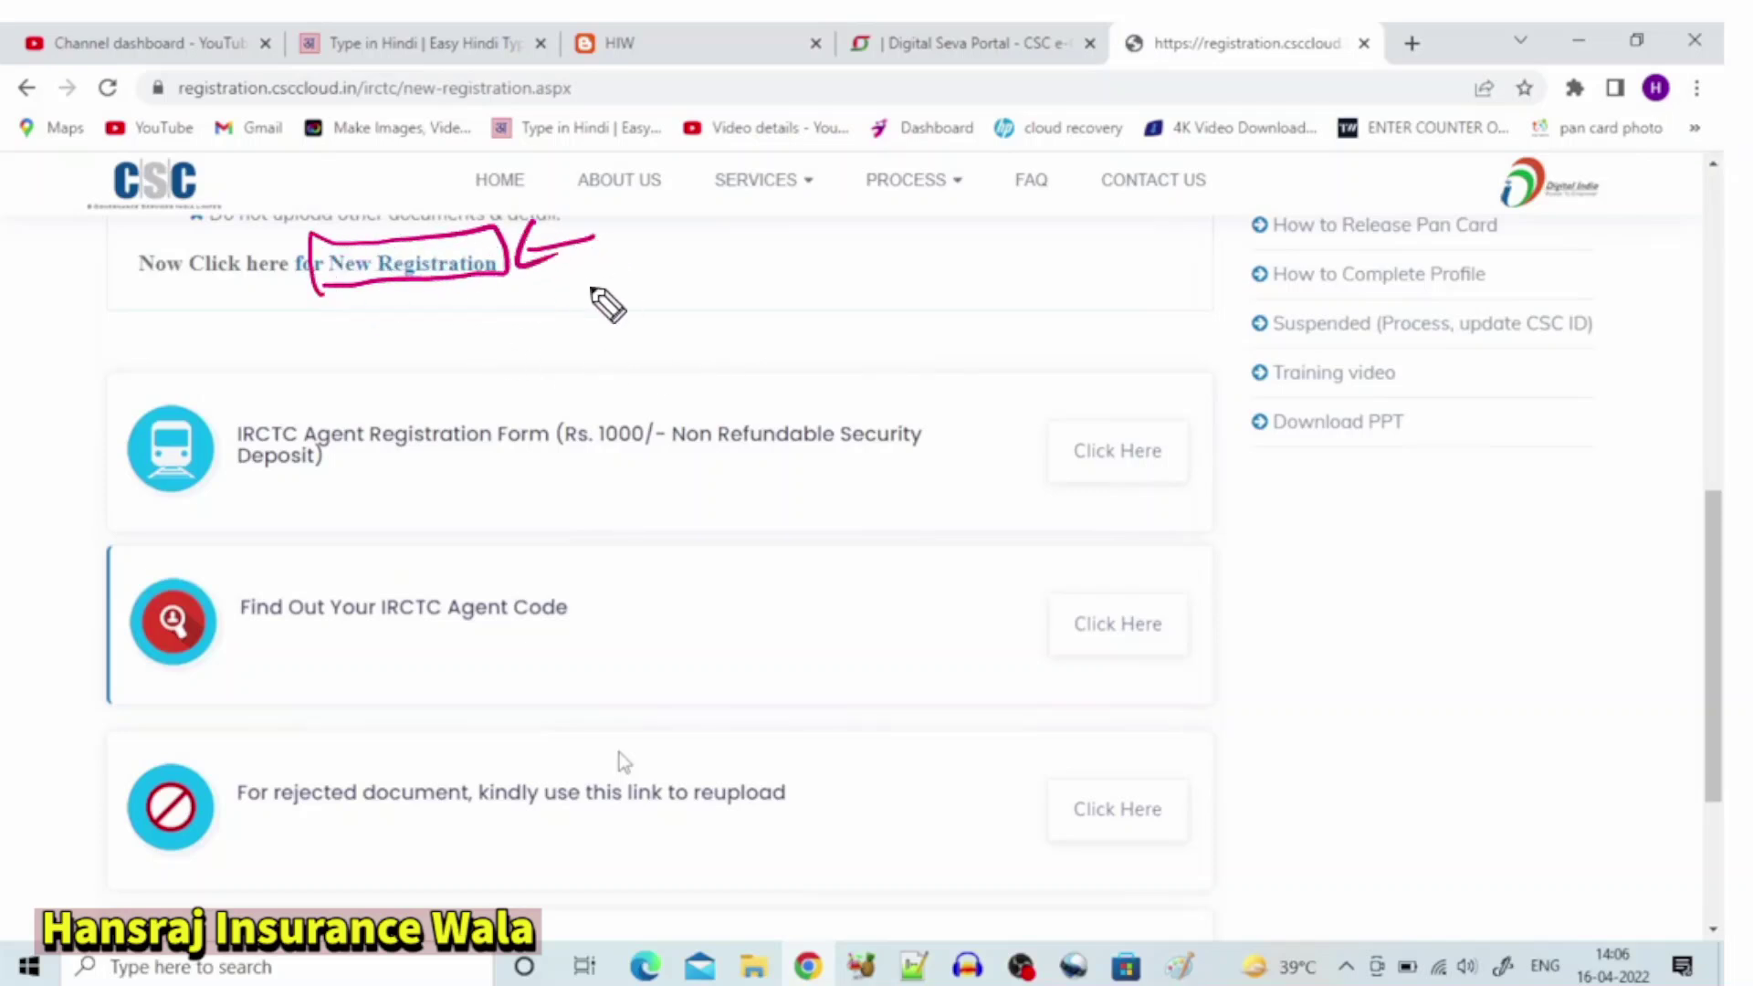
mouse_move(1026, 406)
left_mouse_down()
mouse_move(1025, 426)
mouse_move(1178, 485)
mouse_move(1087, 387)
mouse_move(1030, 416)
left_mouse_up()
left_click_drag(931, 498, 1032, 476)
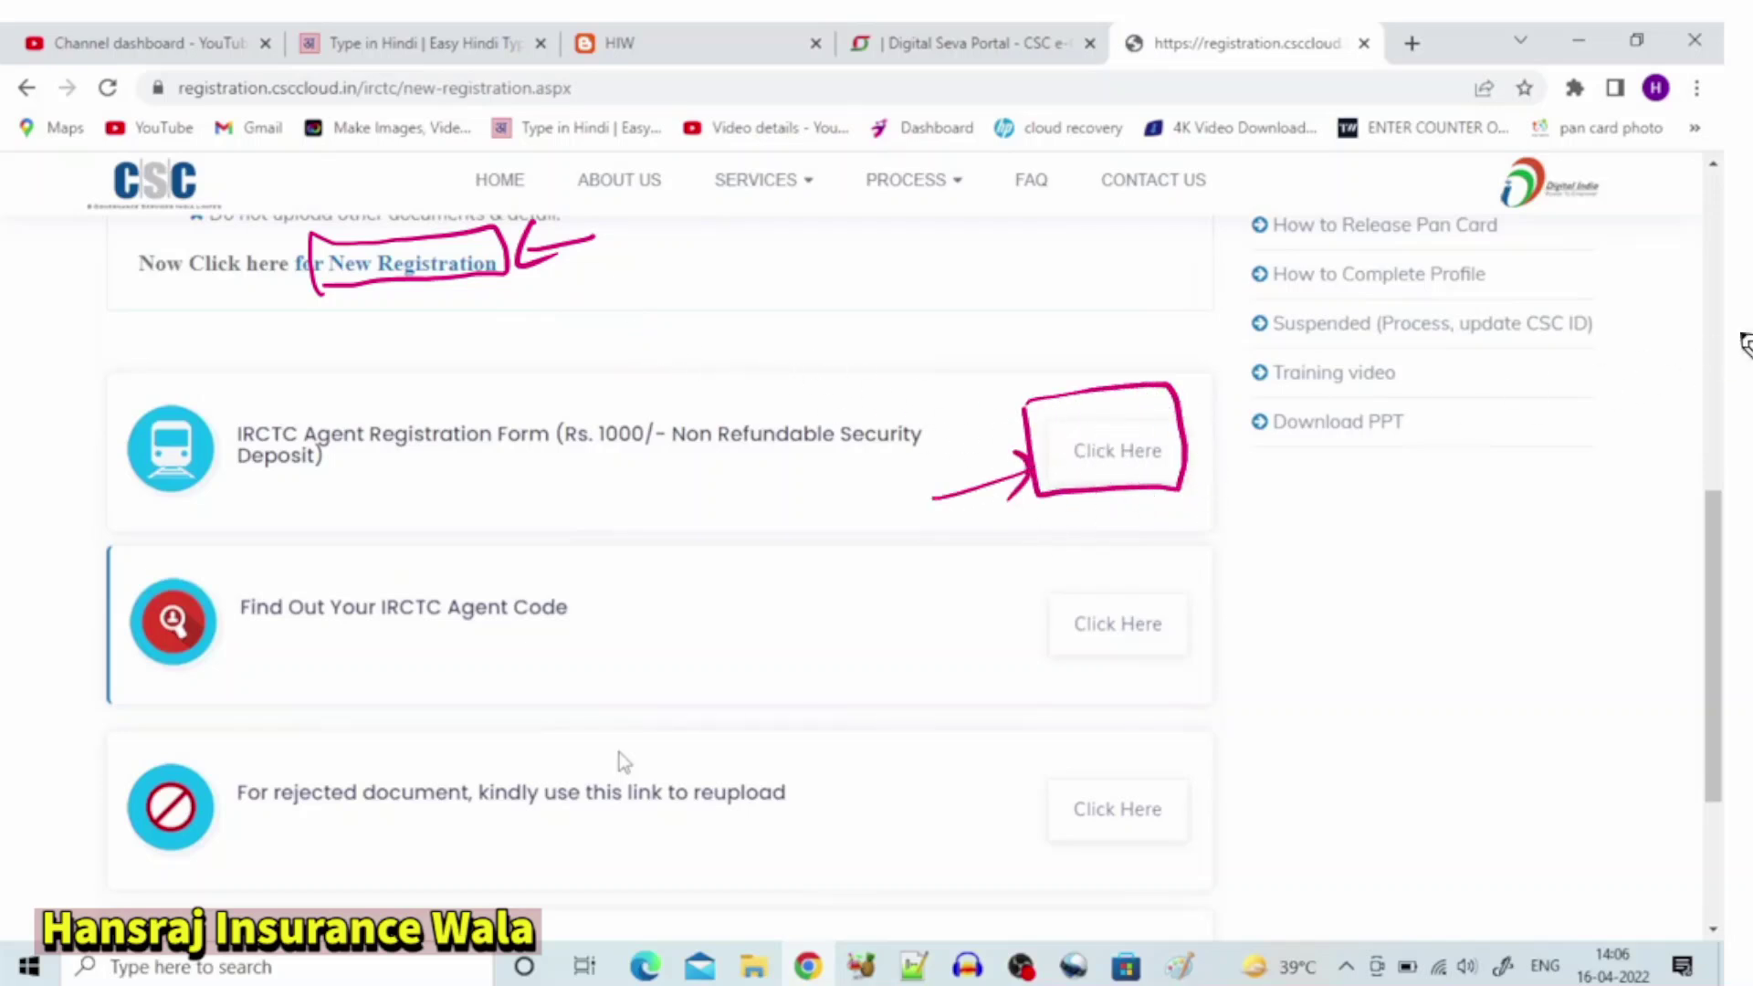
key("Escape")
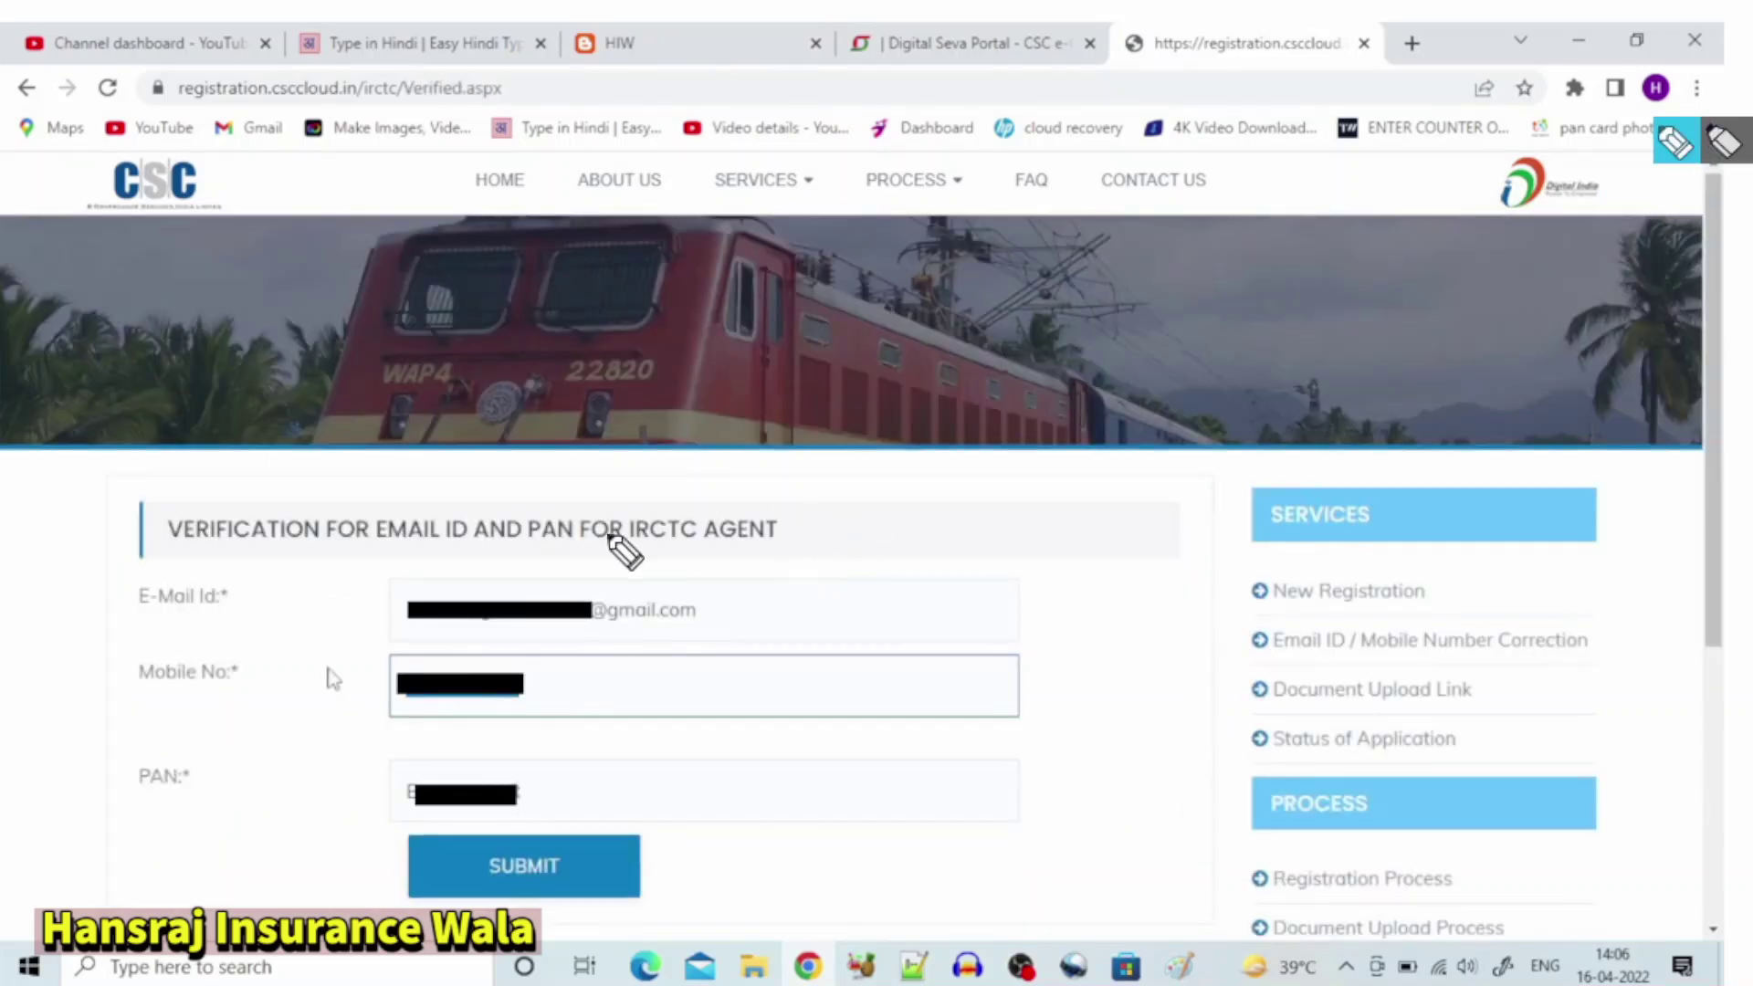
Step: Outline the e-mail, mobile number and PAN entries and Submit on the verification form, adding tick marks and an arrow
mouse_move(435, 568)
left_mouse_down()
mouse_move(376, 577)
mouse_move(422, 630)
mouse_move(702, 604)
mouse_move(416, 571)
left_mouse_up()
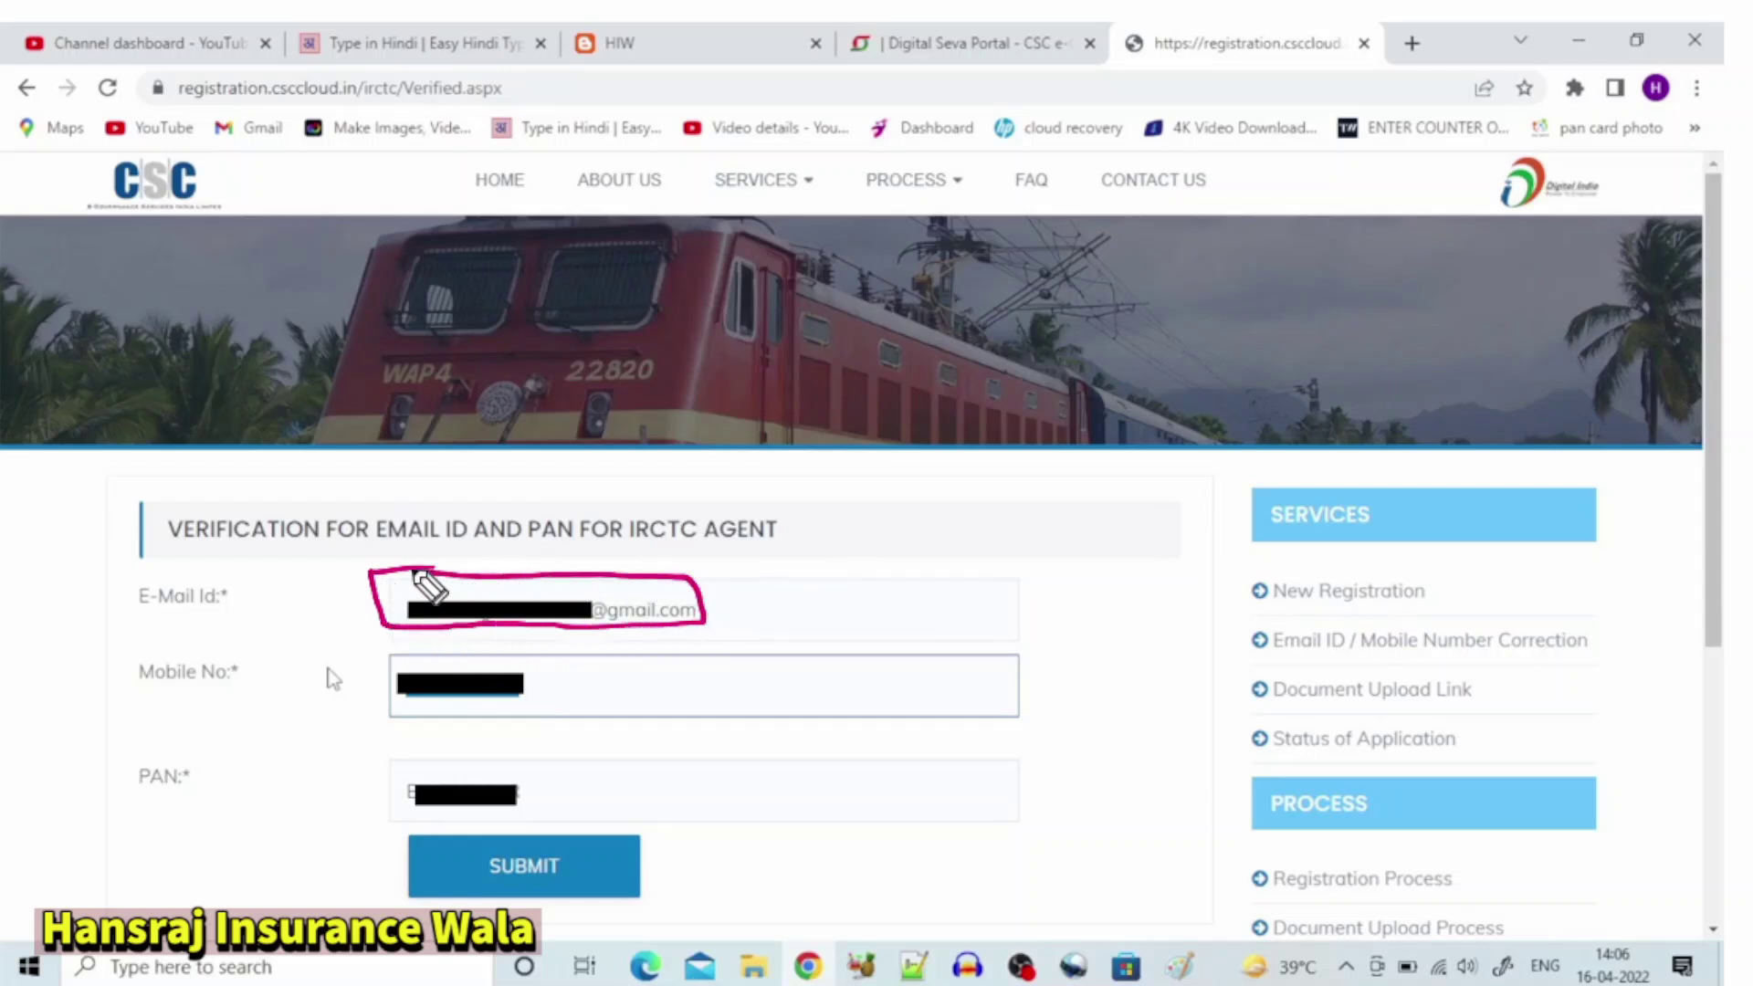
mouse_move(412, 652)
left_mouse_down()
mouse_move(384, 676)
mouse_move(473, 728)
mouse_move(549, 677)
mouse_move(441, 642)
left_mouse_up()
left_click_drag(538, 696, 606, 666)
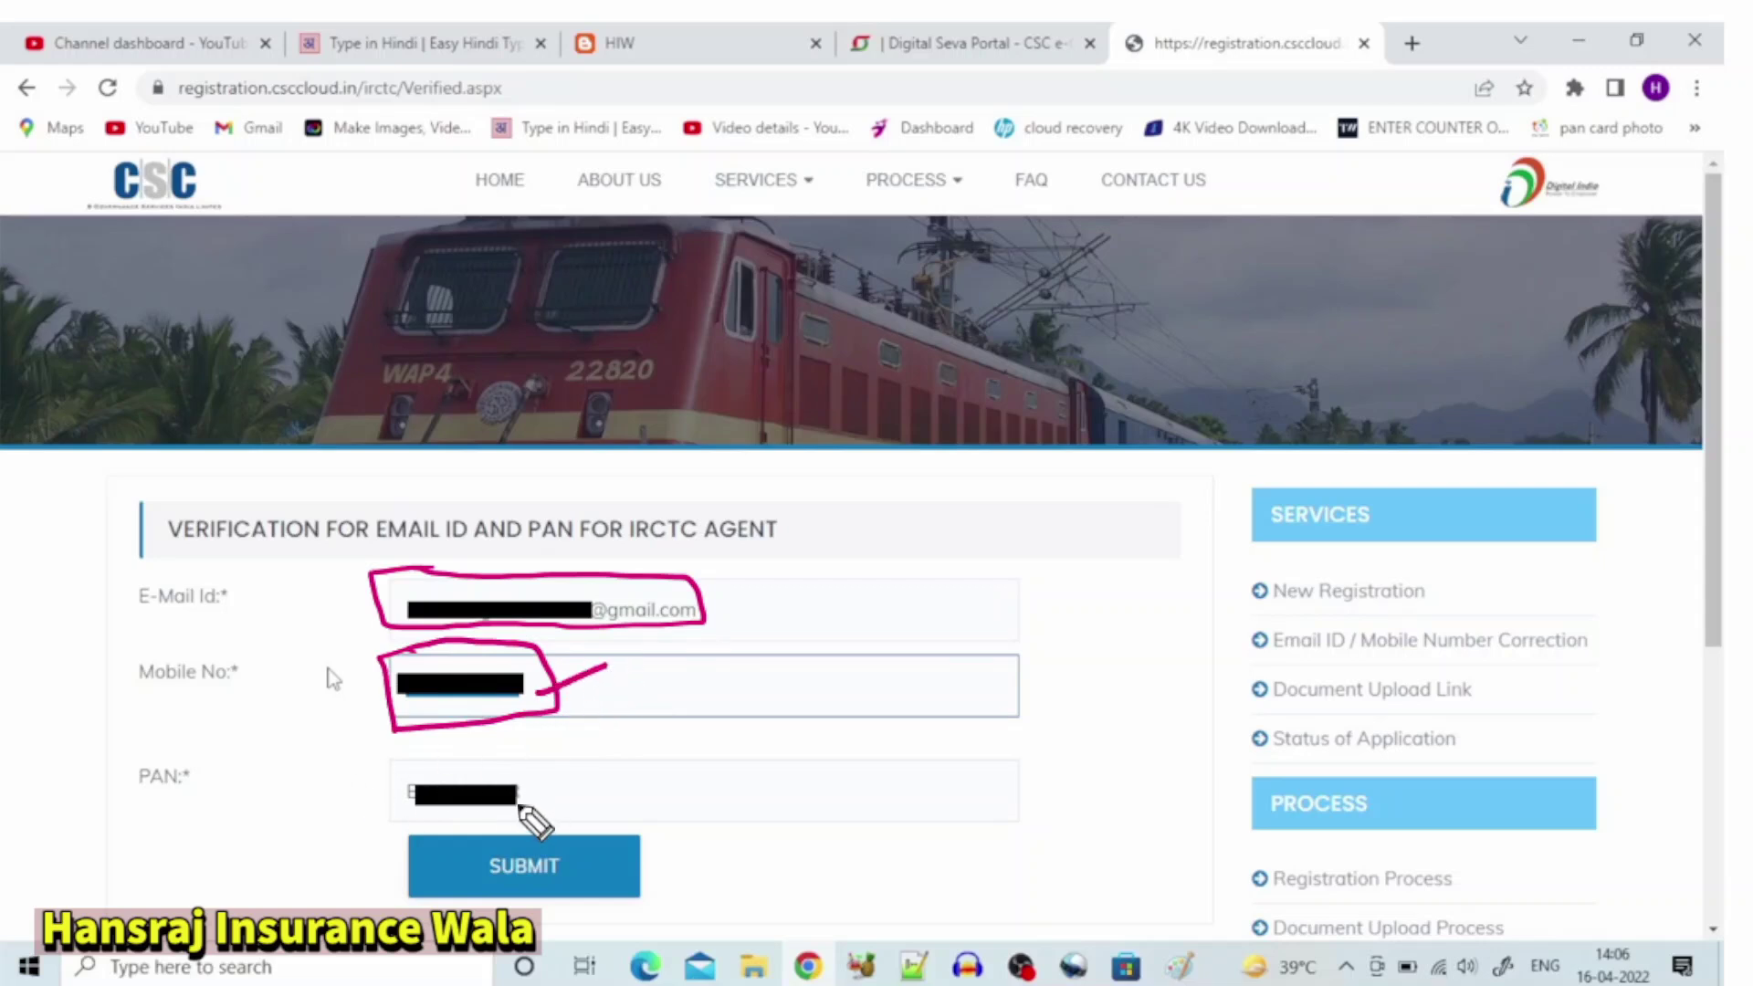
left_click_drag(514, 807, 579, 783)
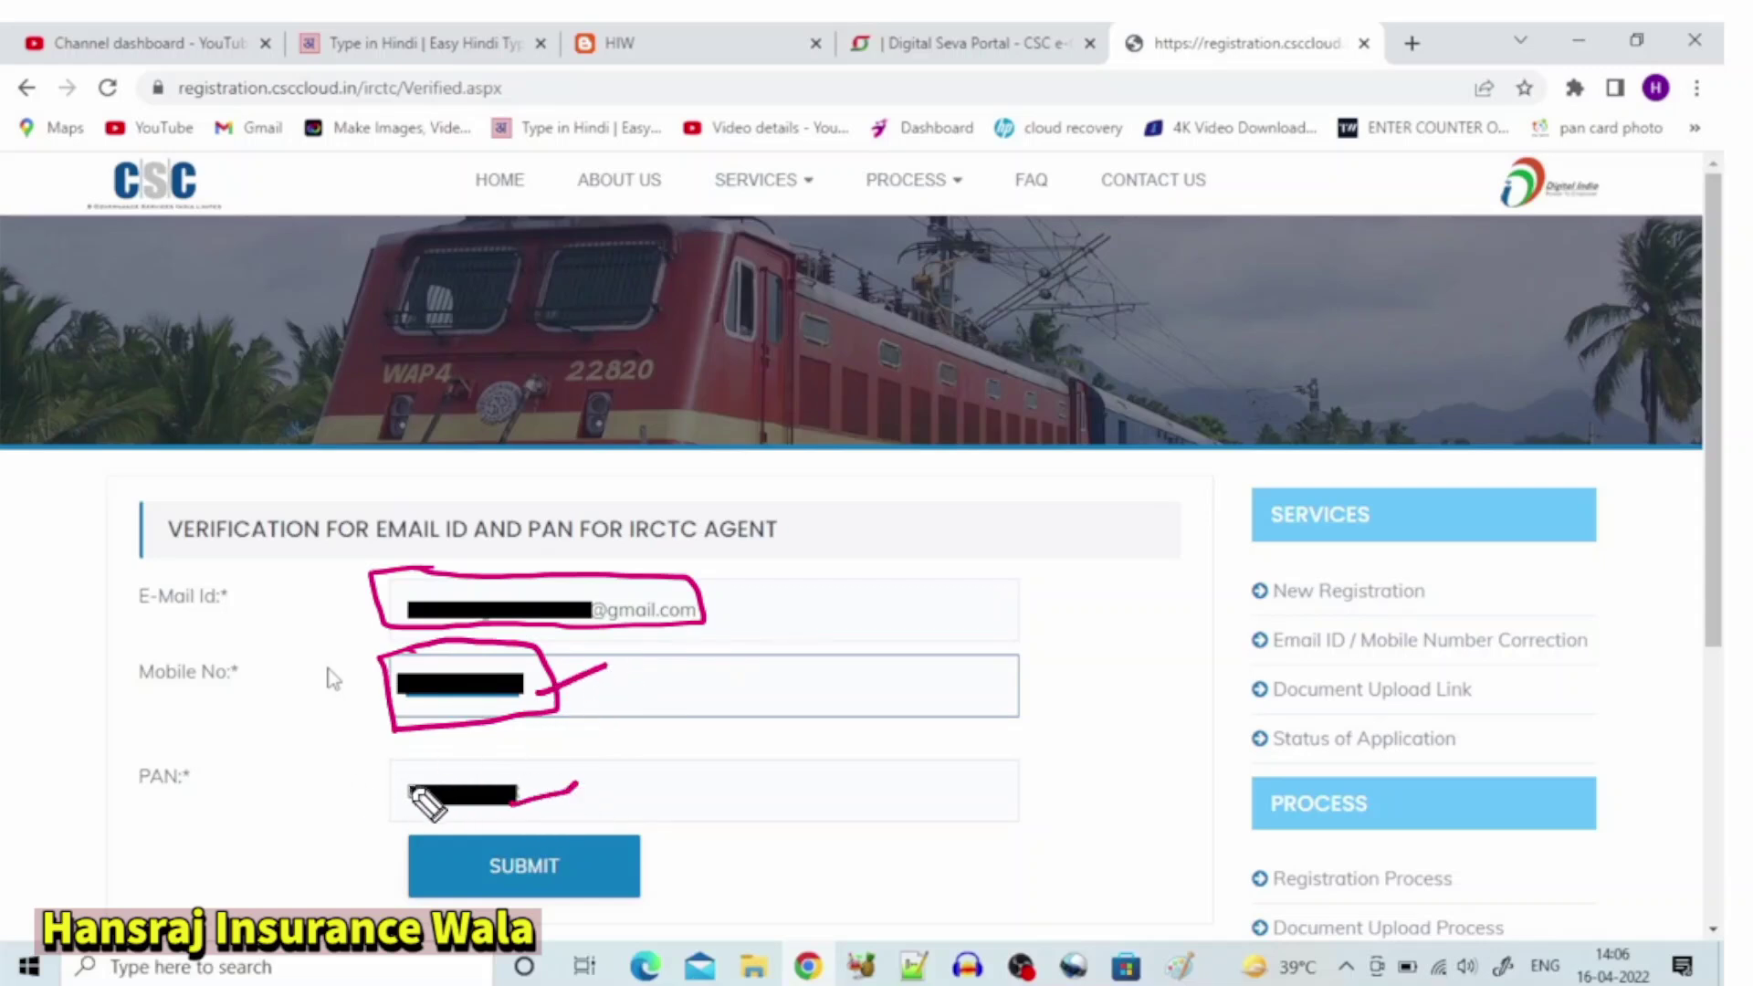
mouse_move(384, 774)
left_mouse_down()
mouse_move(539, 758)
mouse_move(458, 829)
mouse_move(374, 767)
left_mouse_up()
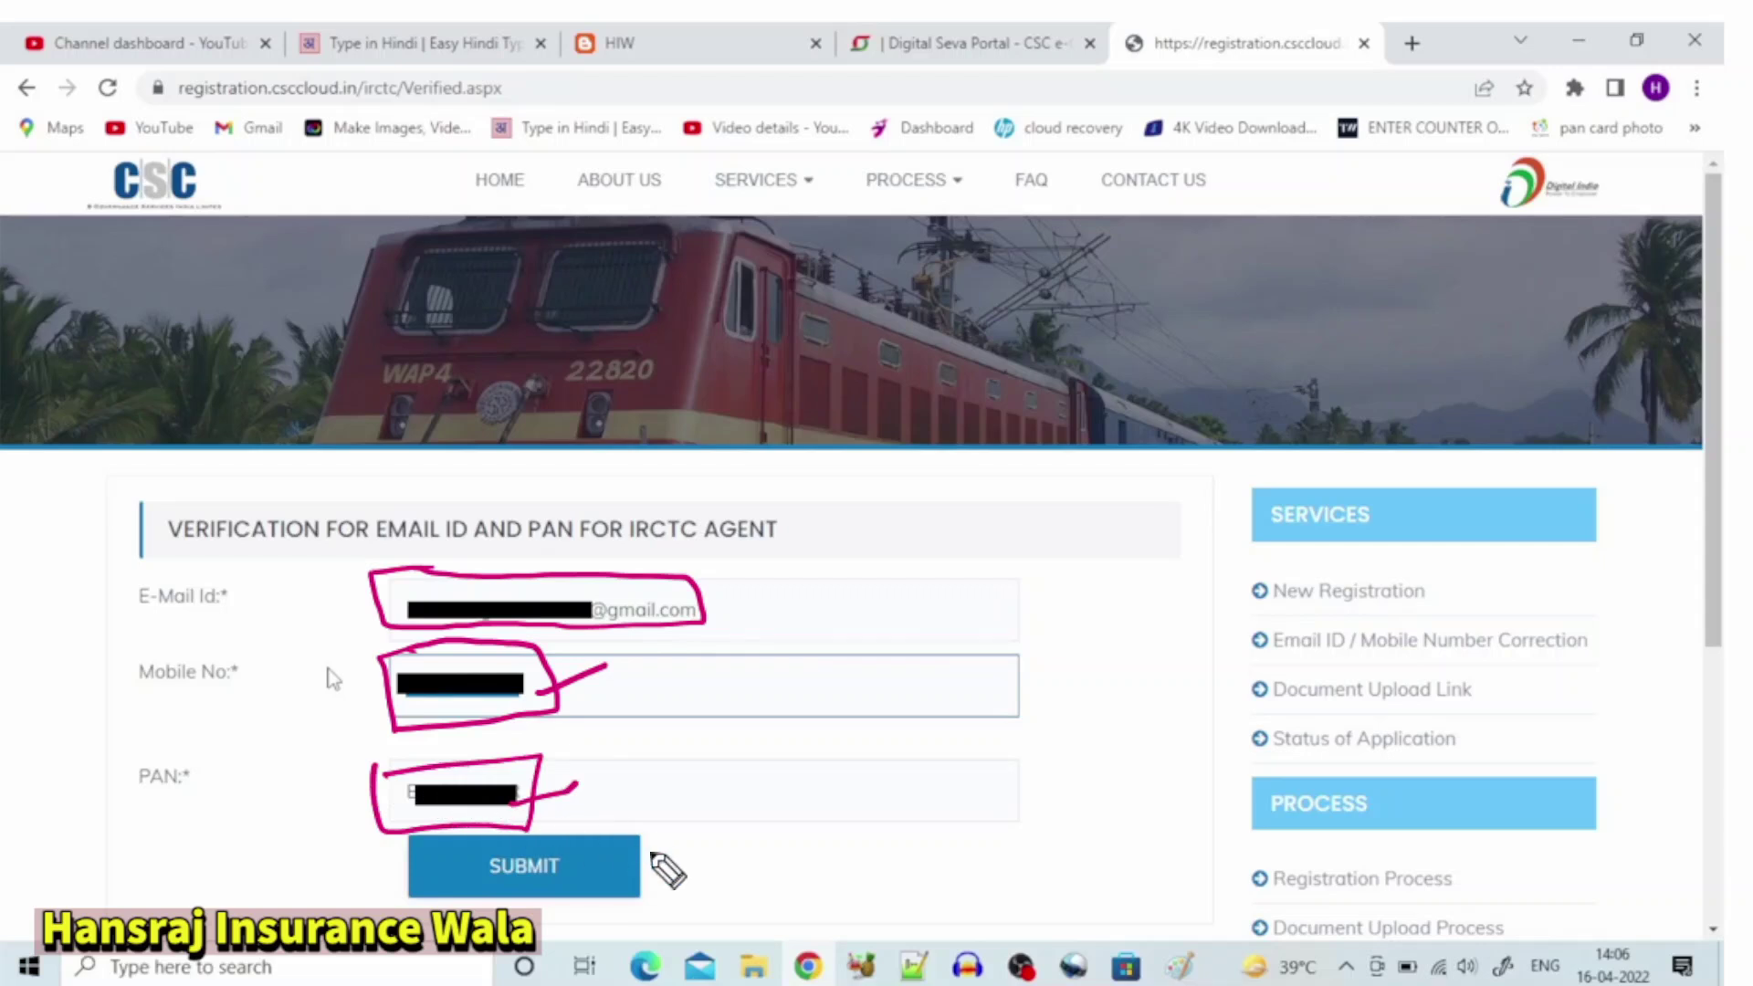
mouse_move(581, 832)
left_mouse_down()
mouse_move(671, 875)
mouse_move(473, 938)
mouse_move(379, 847)
mouse_move(554, 822)
left_mouse_up()
left_click_drag(715, 833, 729, 837)
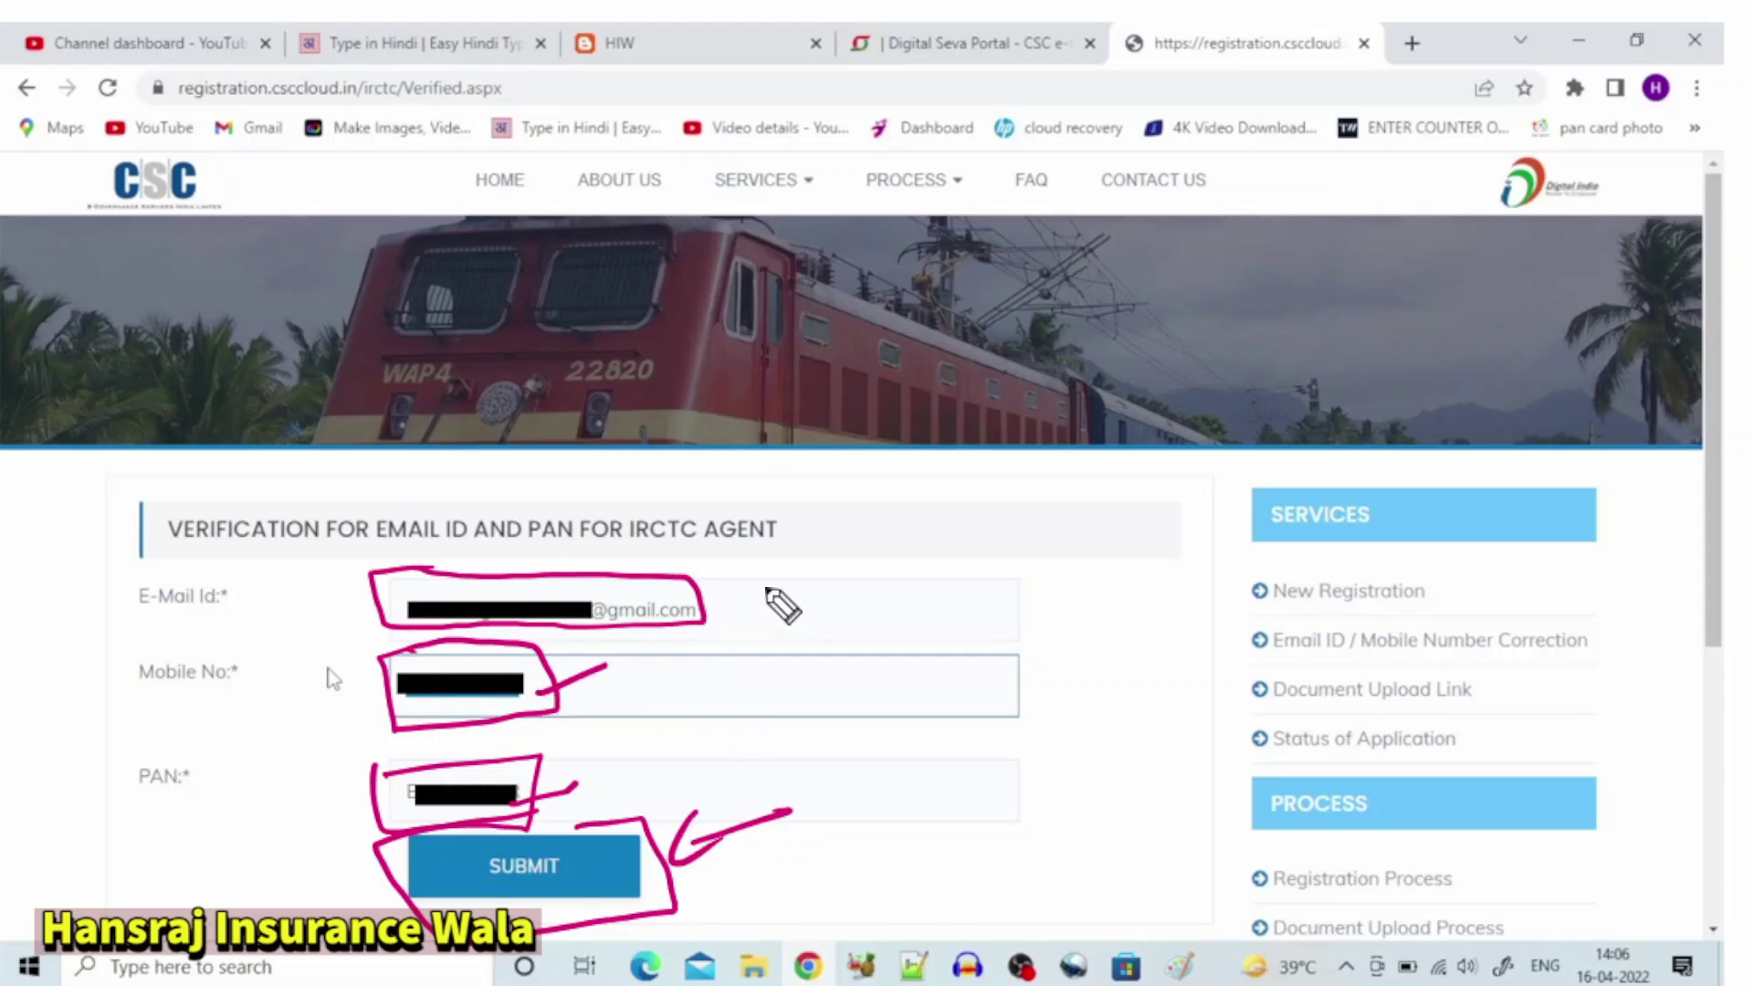
Step: Handwrite "IRCTC" in quotation marks beside the e-mail entry, underline it twice, and clear all ink
mouse_move(827, 566)
left_mouse_down()
mouse_move(821, 626)
mouse_move(838, 559)
left_mouse_up()
mouse_move(812, 626)
left_mouse_down()
mouse_move(927, 589)
mouse_move(1021, 506)
mouse_move(1027, 541)
left_mouse_up()
left_click_drag(918, 630, 1028, 575)
left_click_drag(936, 637, 1018, 603)
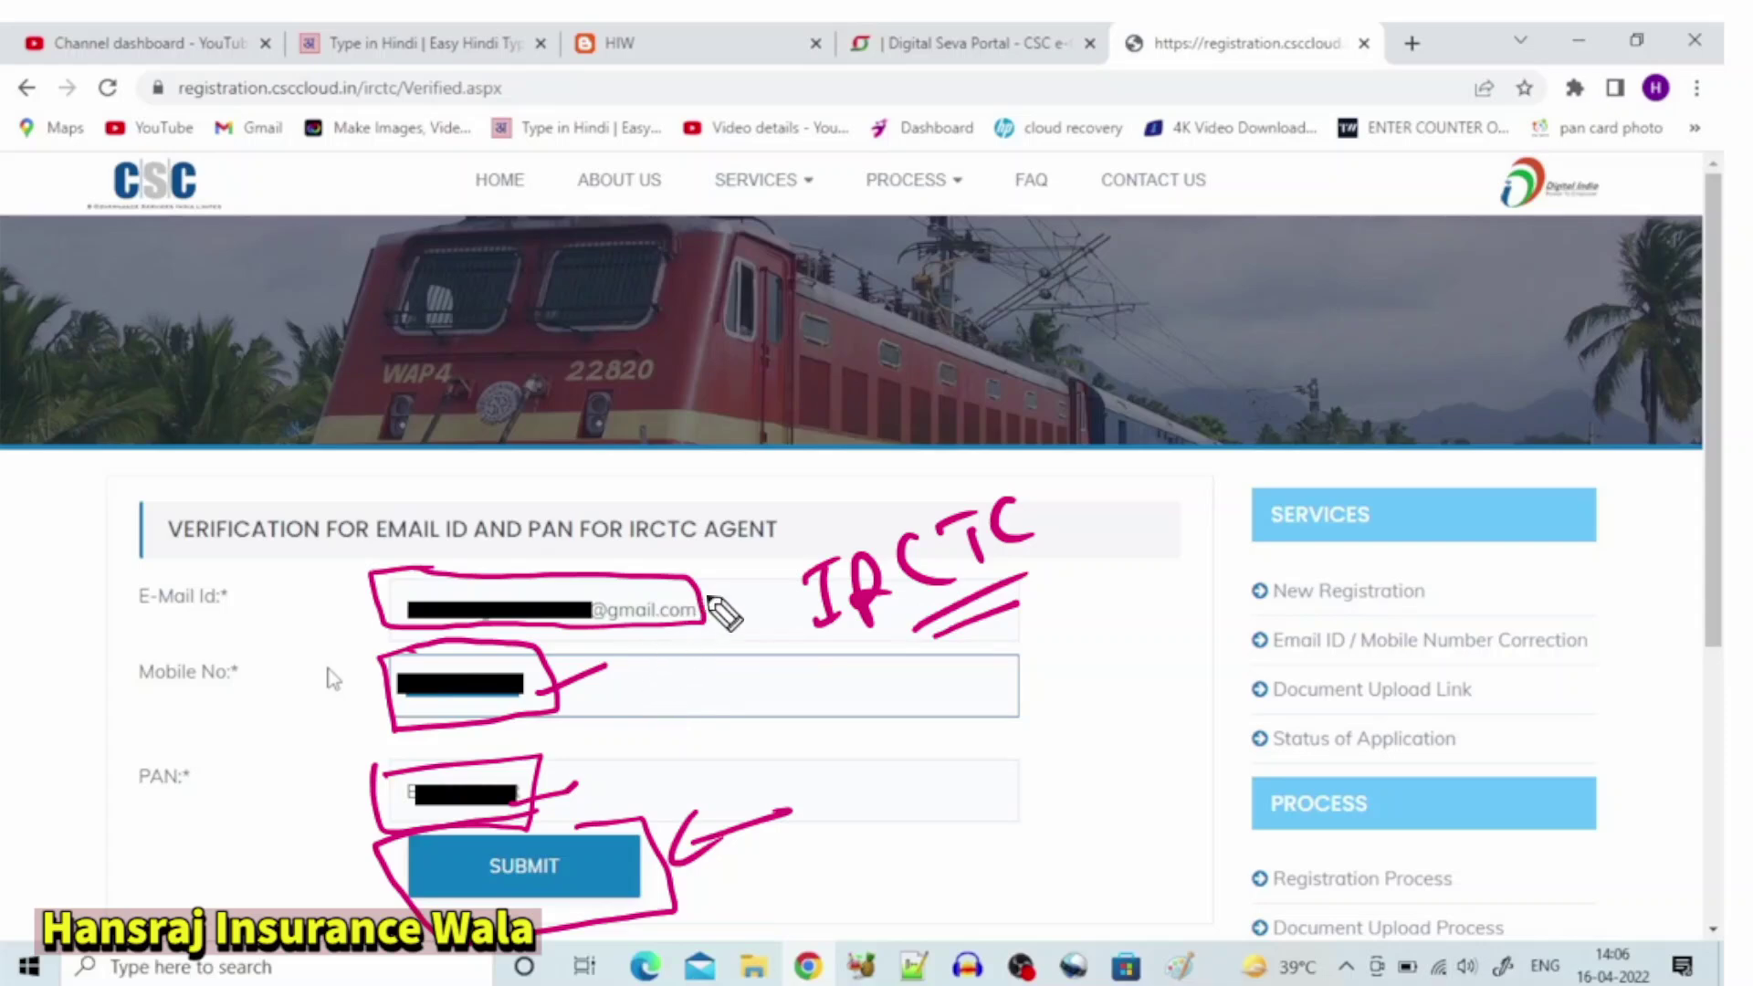
left_click_drag(759, 554, 779, 574)
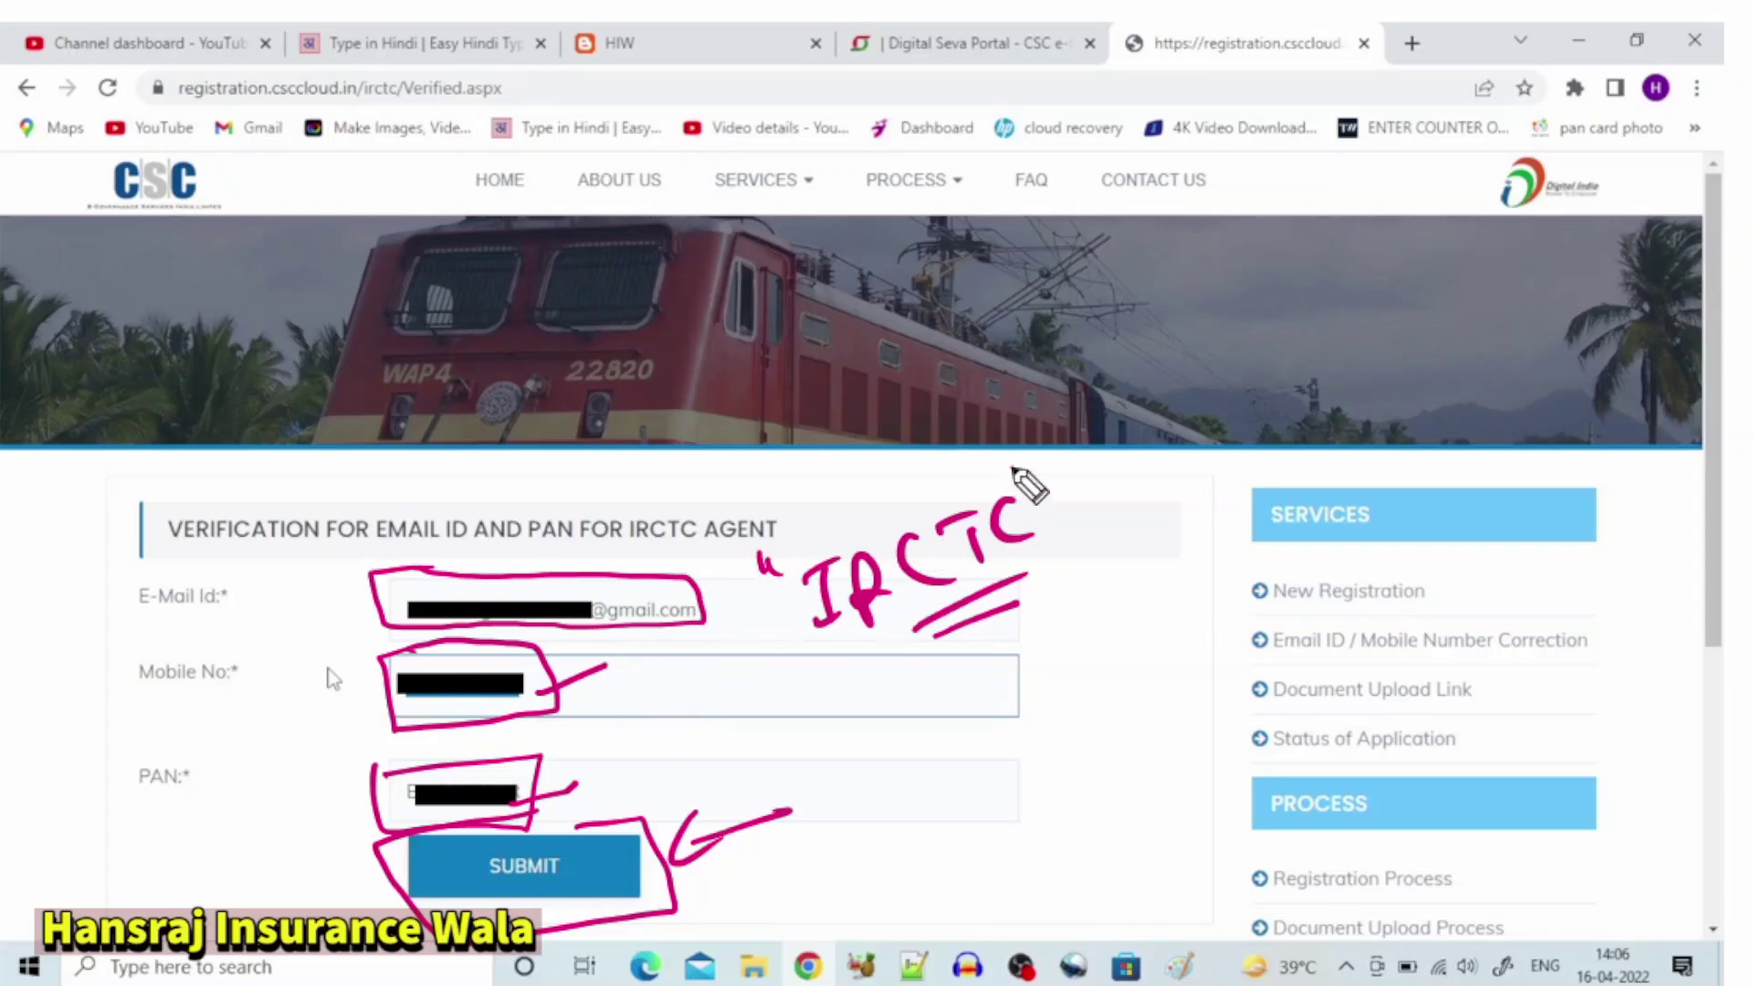
left_click_drag(1012, 469, 1024, 492)
left_click(1616, 282)
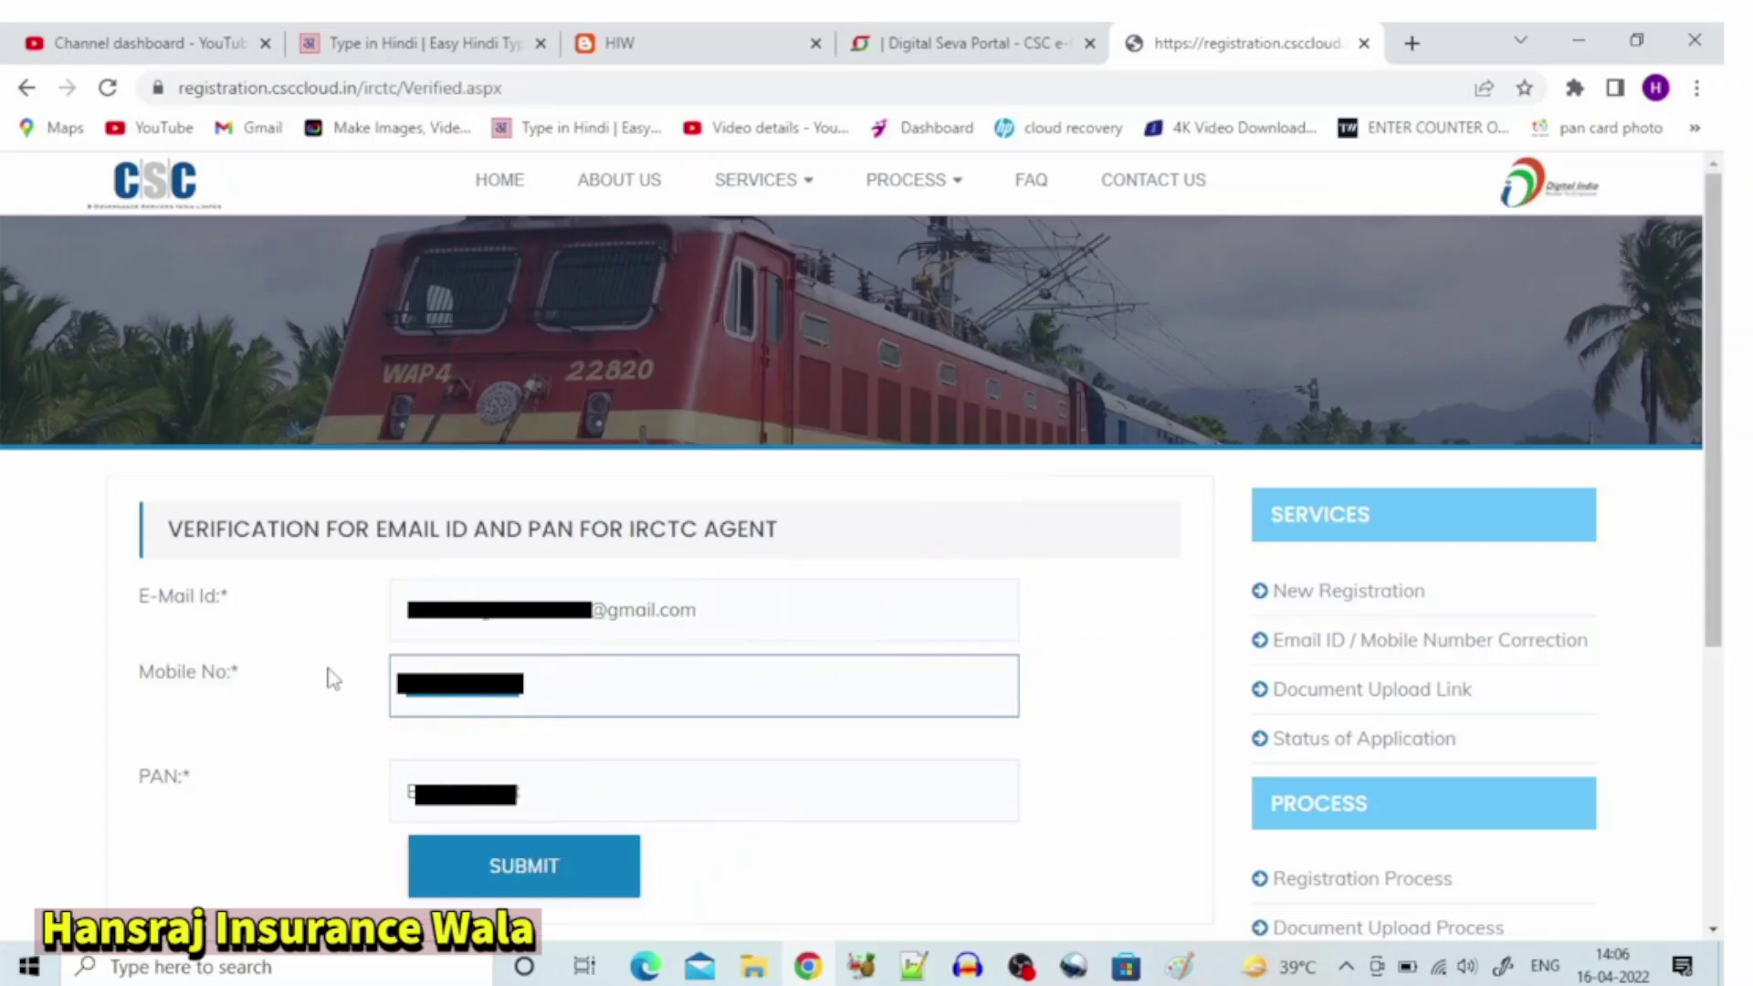
Step: Outline Submit on the verification form with the pen, point an arrow at it, and clear the ink
left_click(1676, 141)
mouse_move(395, 825)
left_mouse_down()
mouse_move(561, 931)
mouse_move(639, 817)
mouse_move(347, 835)
left_mouse_up()
mouse_move(674, 812)
left_mouse_down()
mouse_move(731, 791)
mouse_move(717, 818)
left_mouse_up()
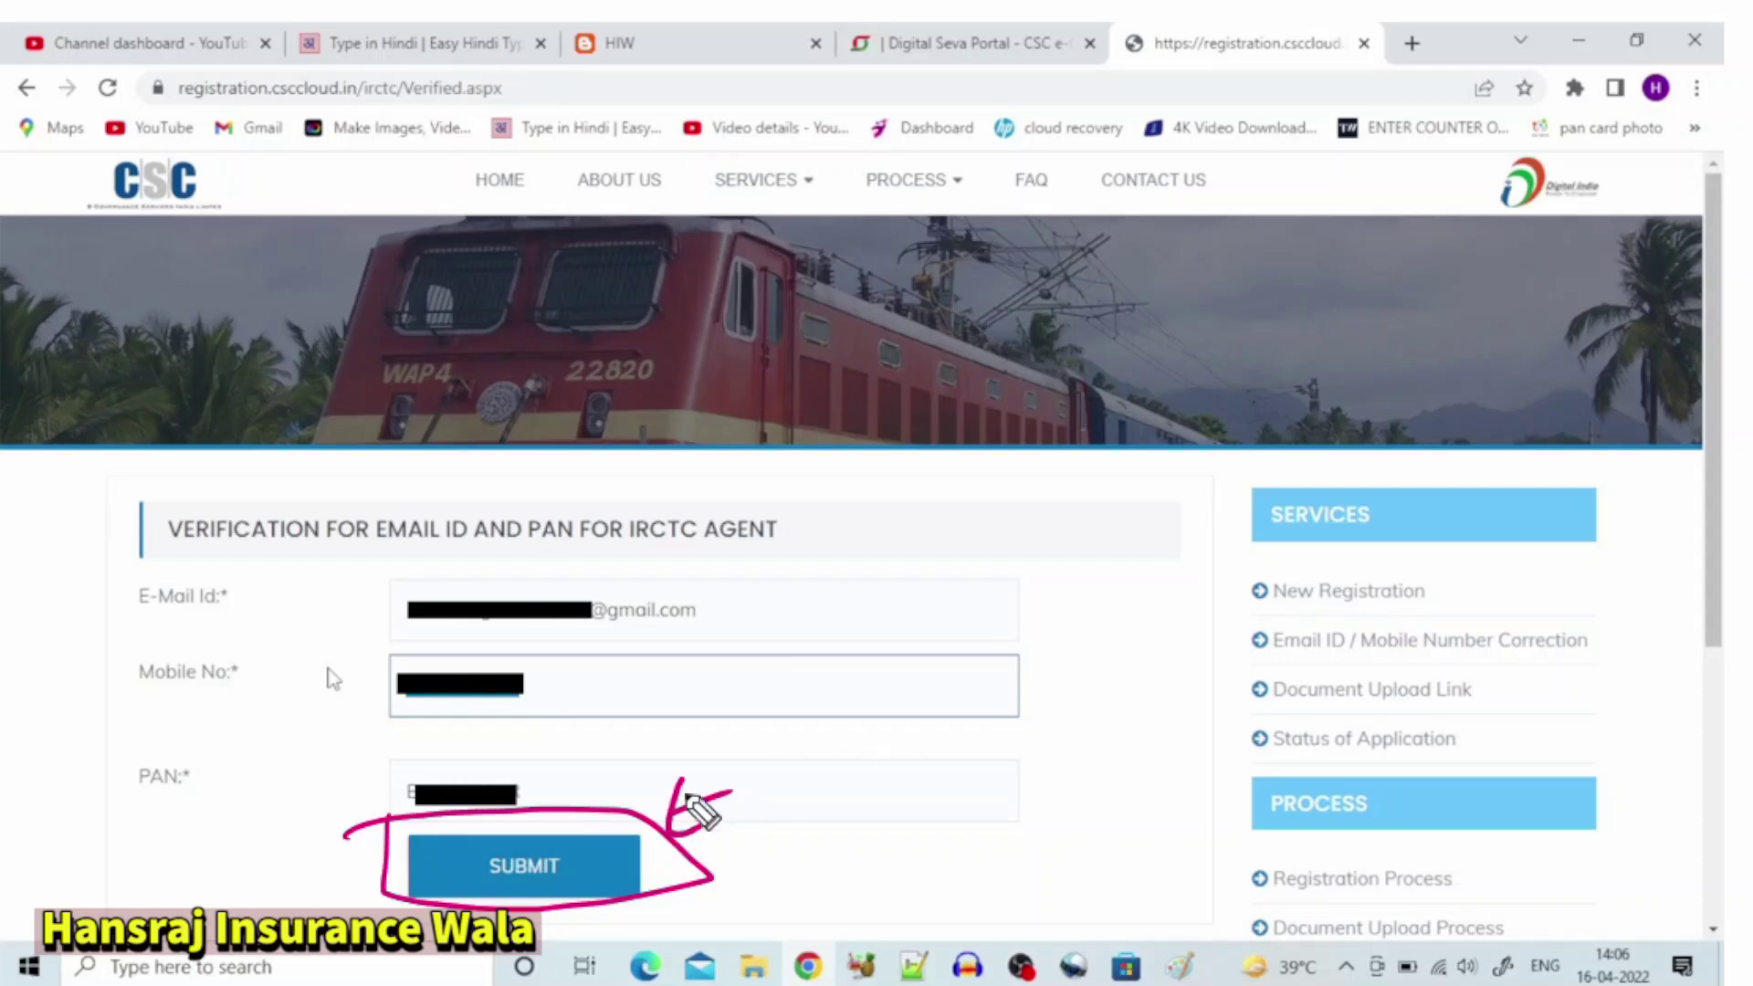
key("ctrl+shift+e")
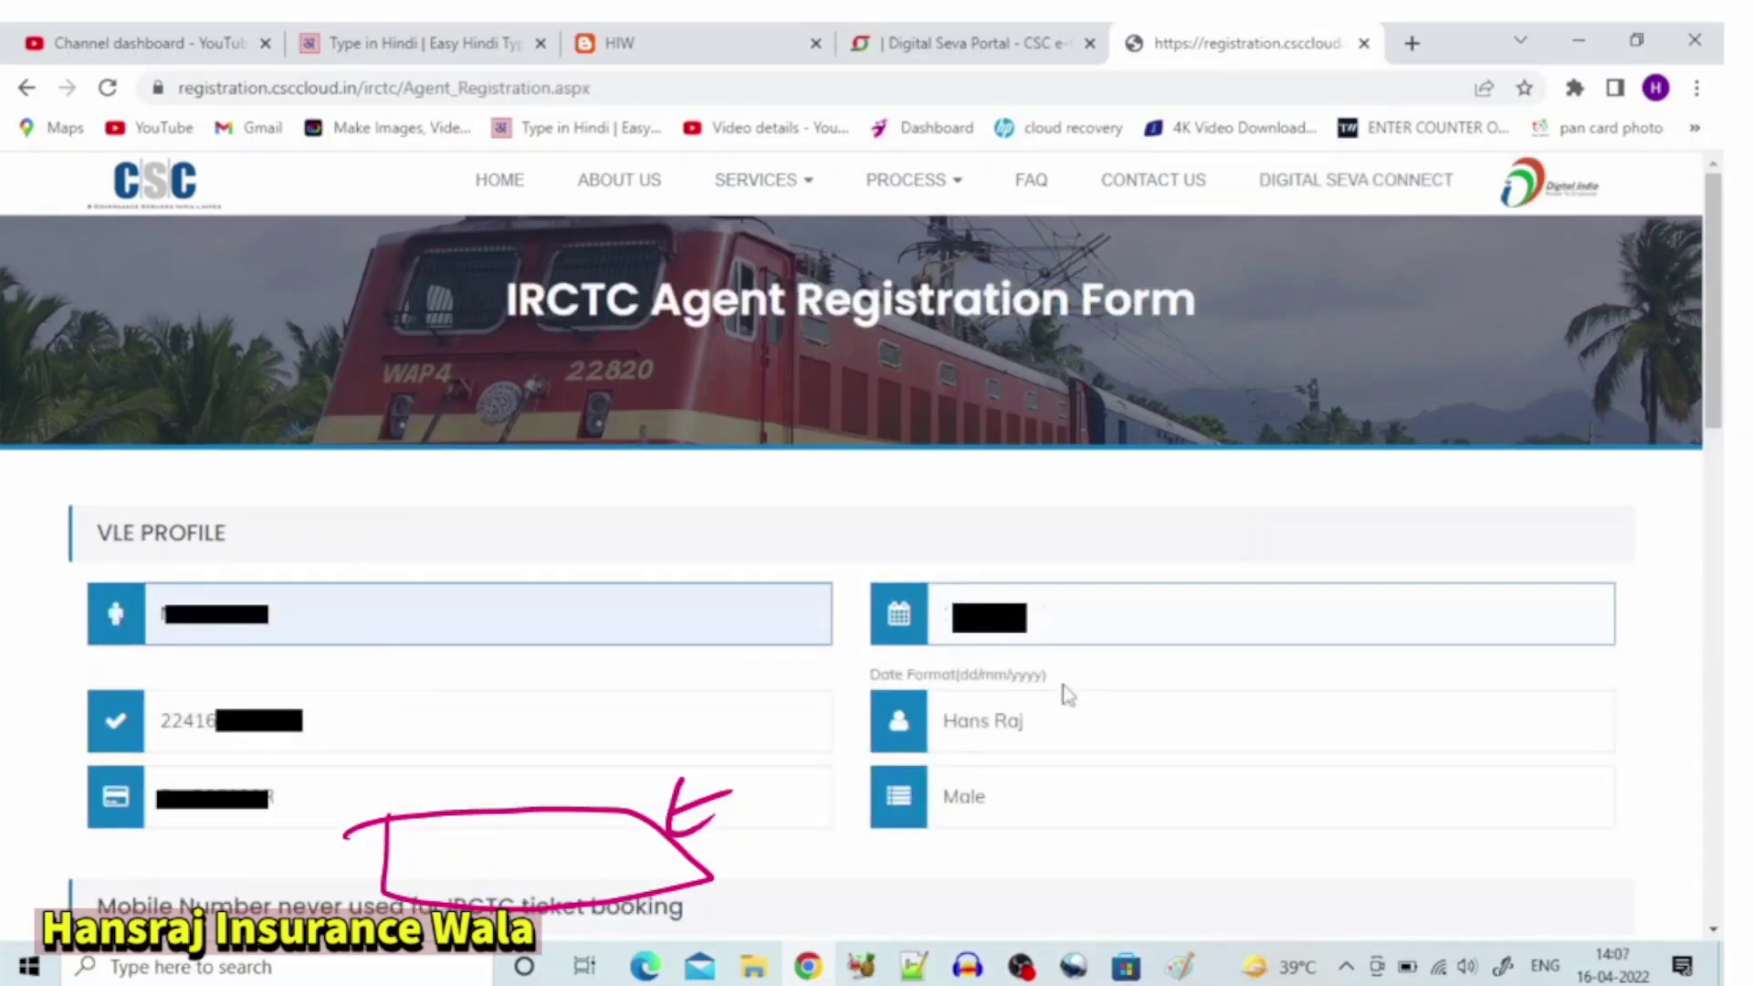
key("Escape")
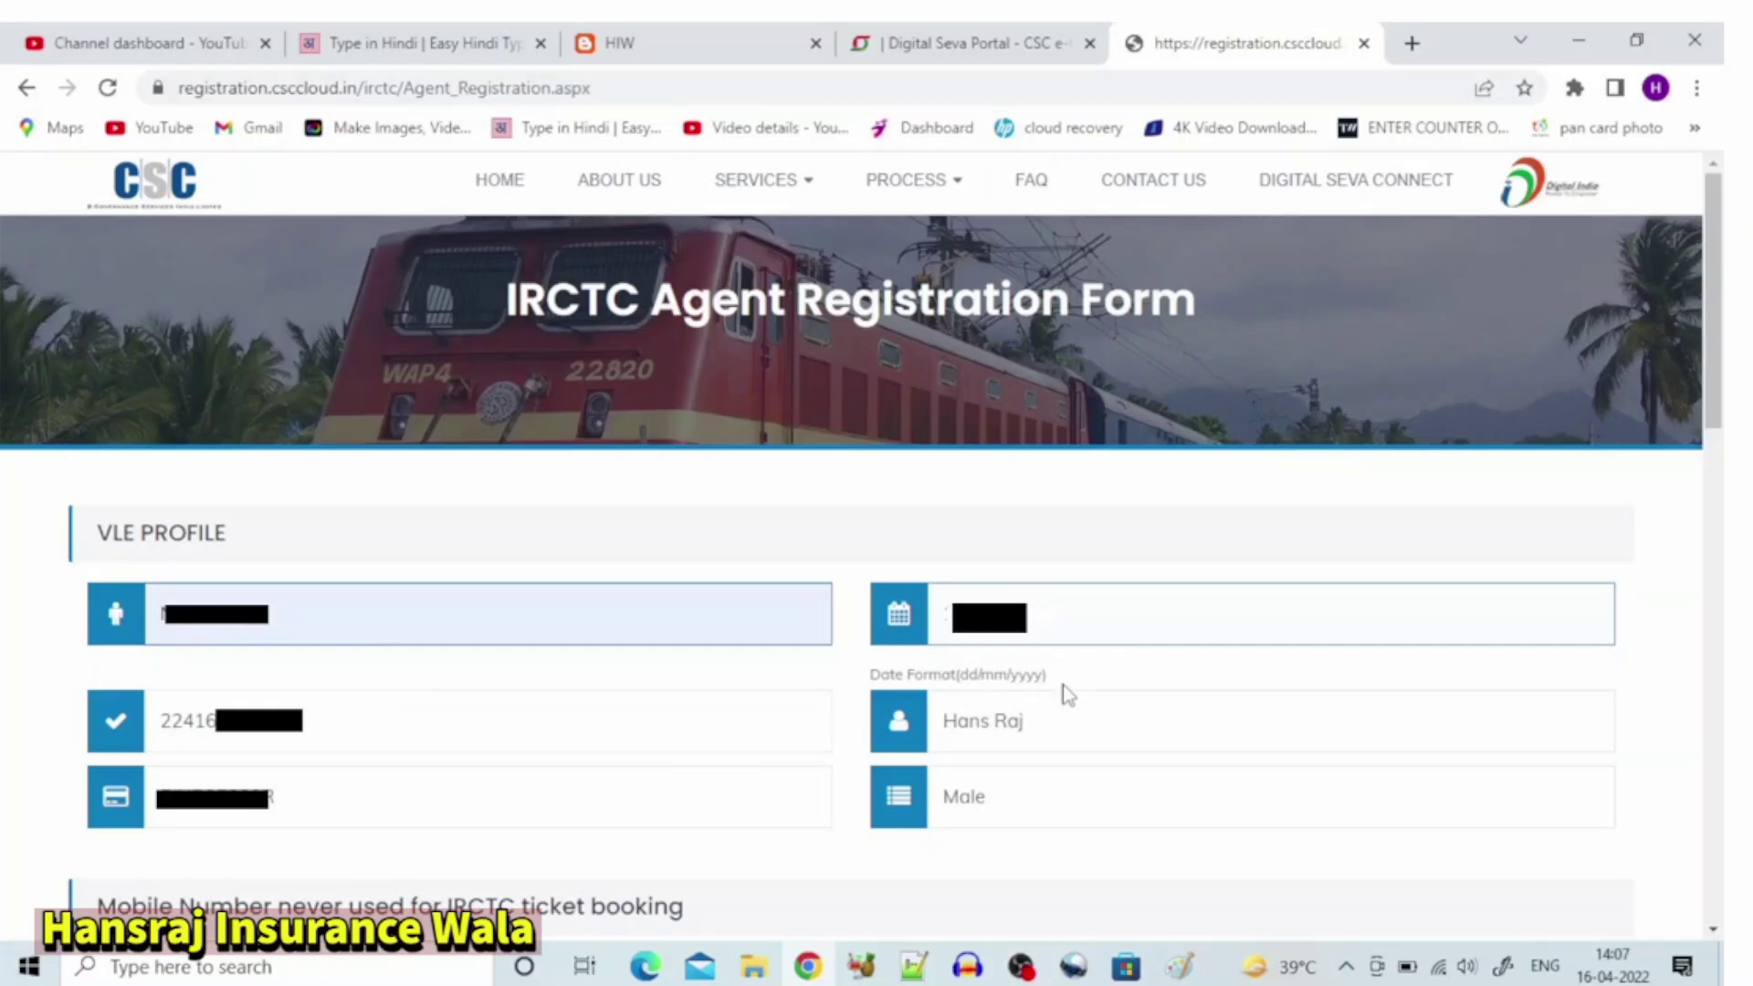
Step: Circle the VLE Profile heading, tick the father's name and date of birth fields, handwrite "Father Name" above, and clear the ink
key("ctrl+alt+g")
key("e")
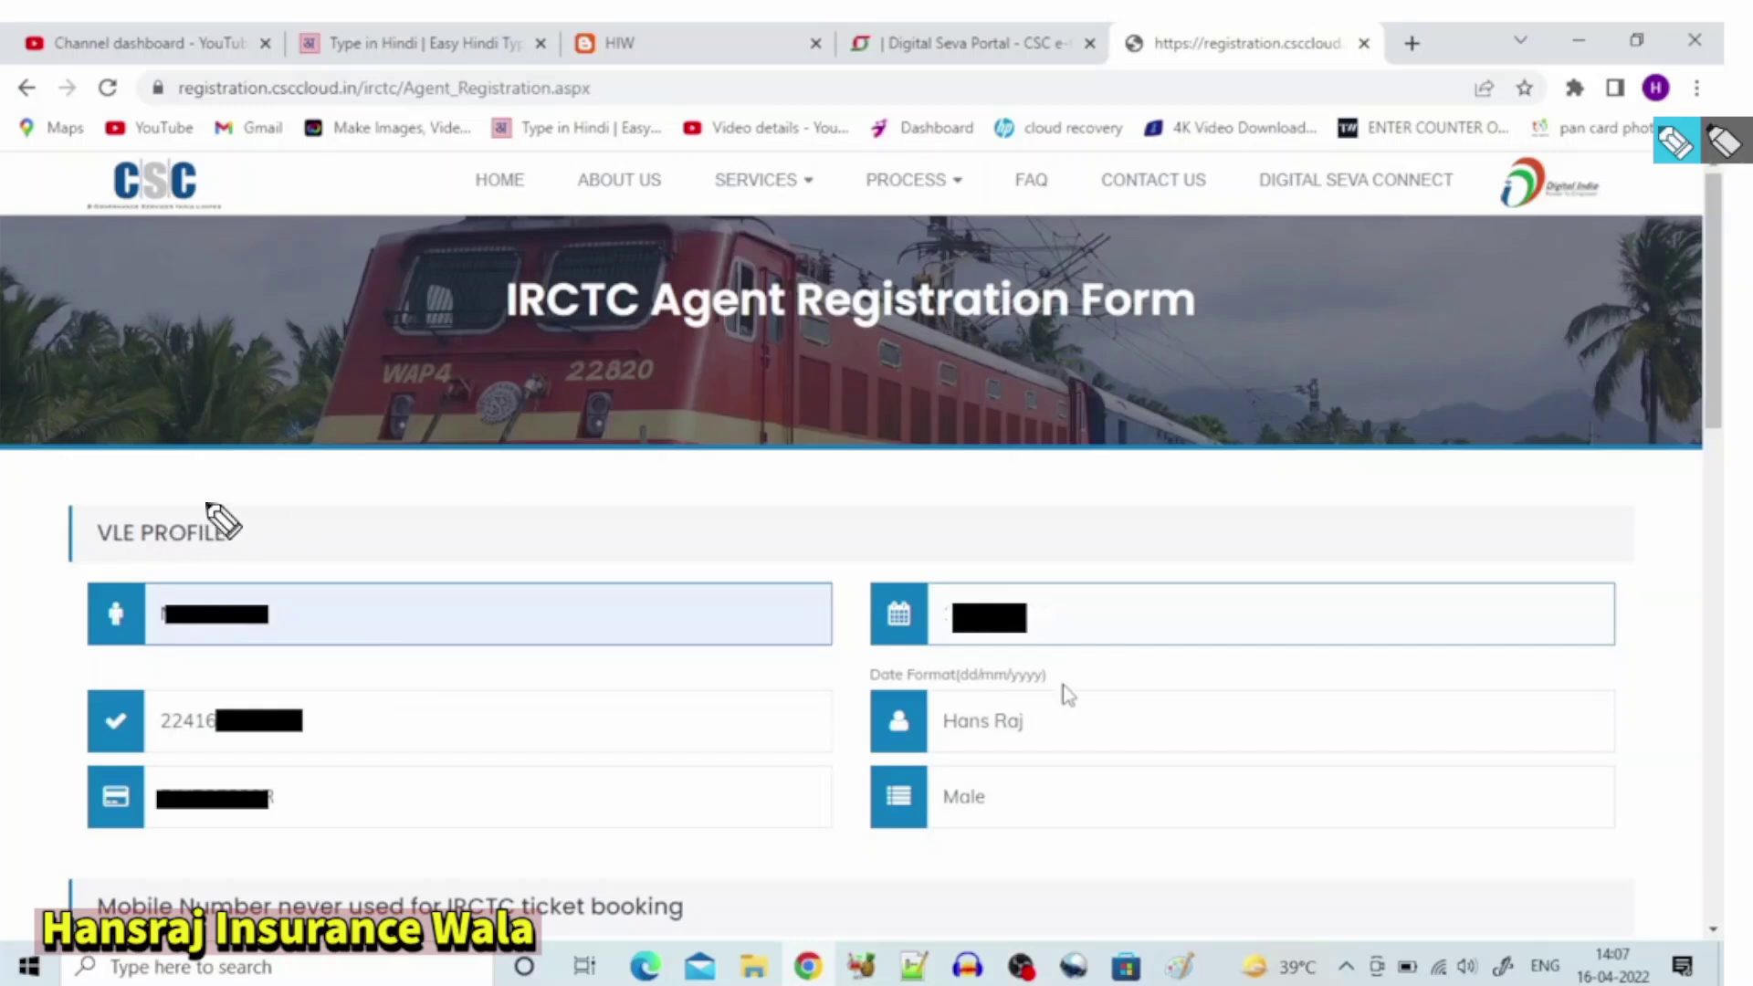
mouse_move(229, 493)
left_mouse_down()
mouse_move(57, 583)
mouse_move(229, 574)
left_mouse_up()
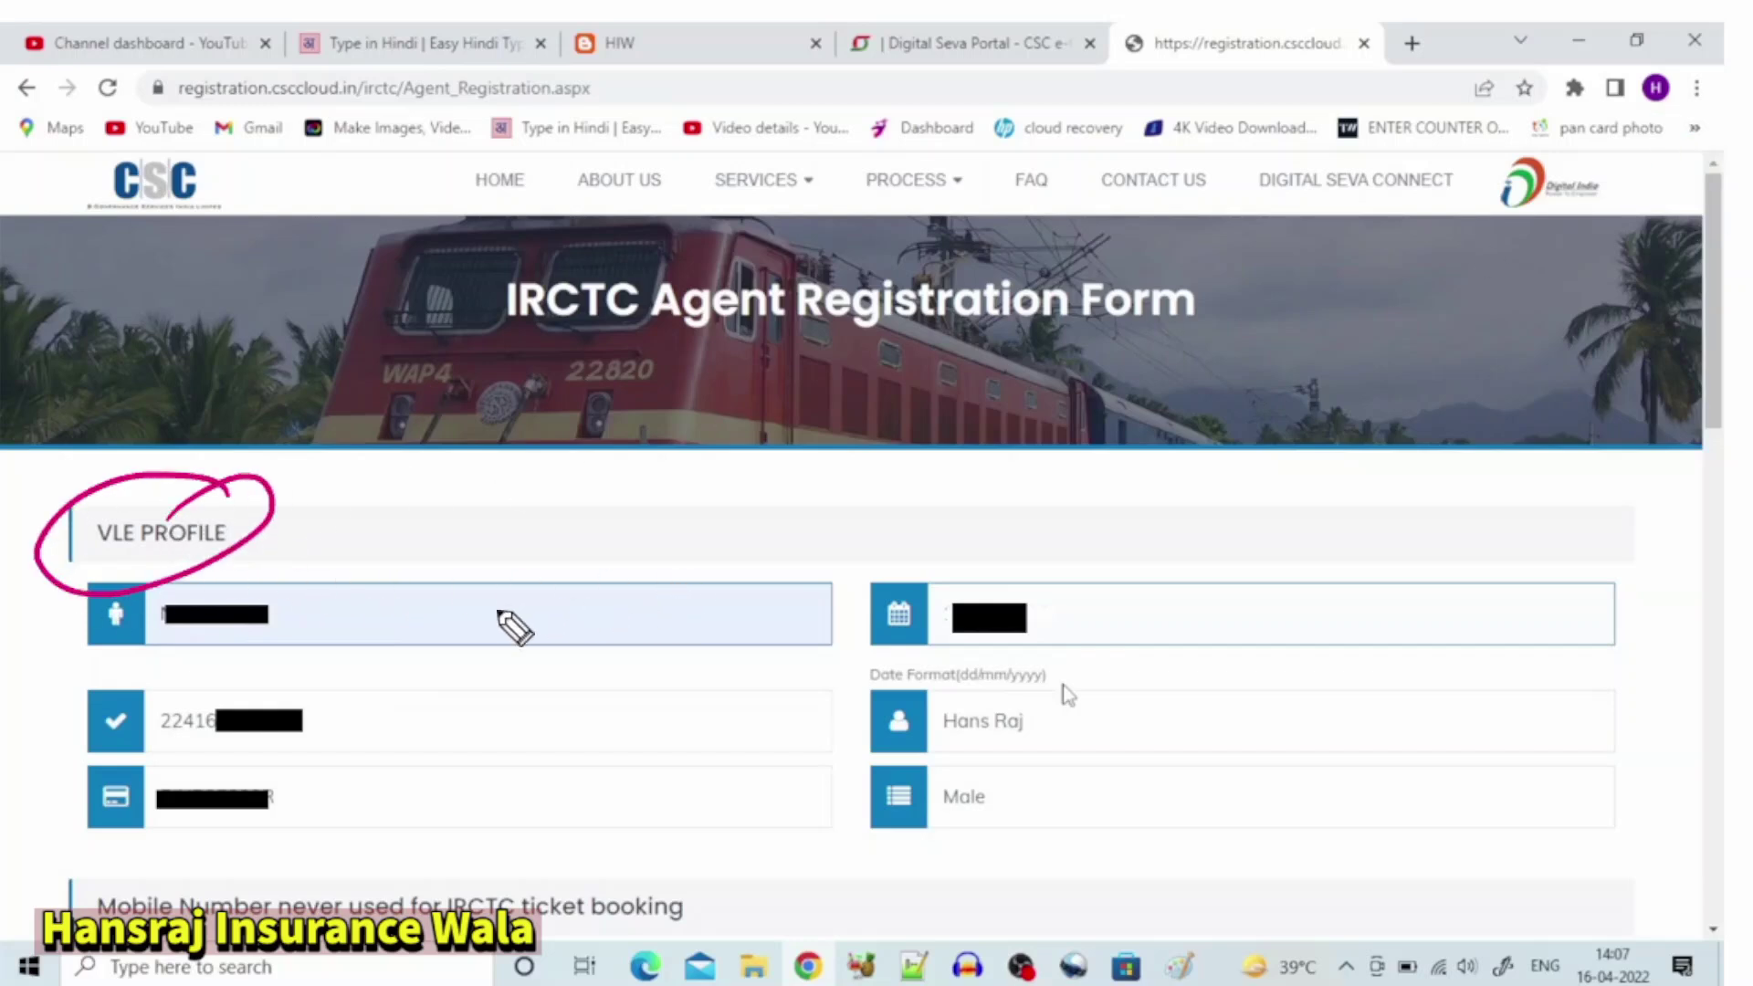
mouse_move(229, 644)
left_mouse_down()
mouse_move(238, 666)
mouse_move(307, 605)
left_mouse_up()
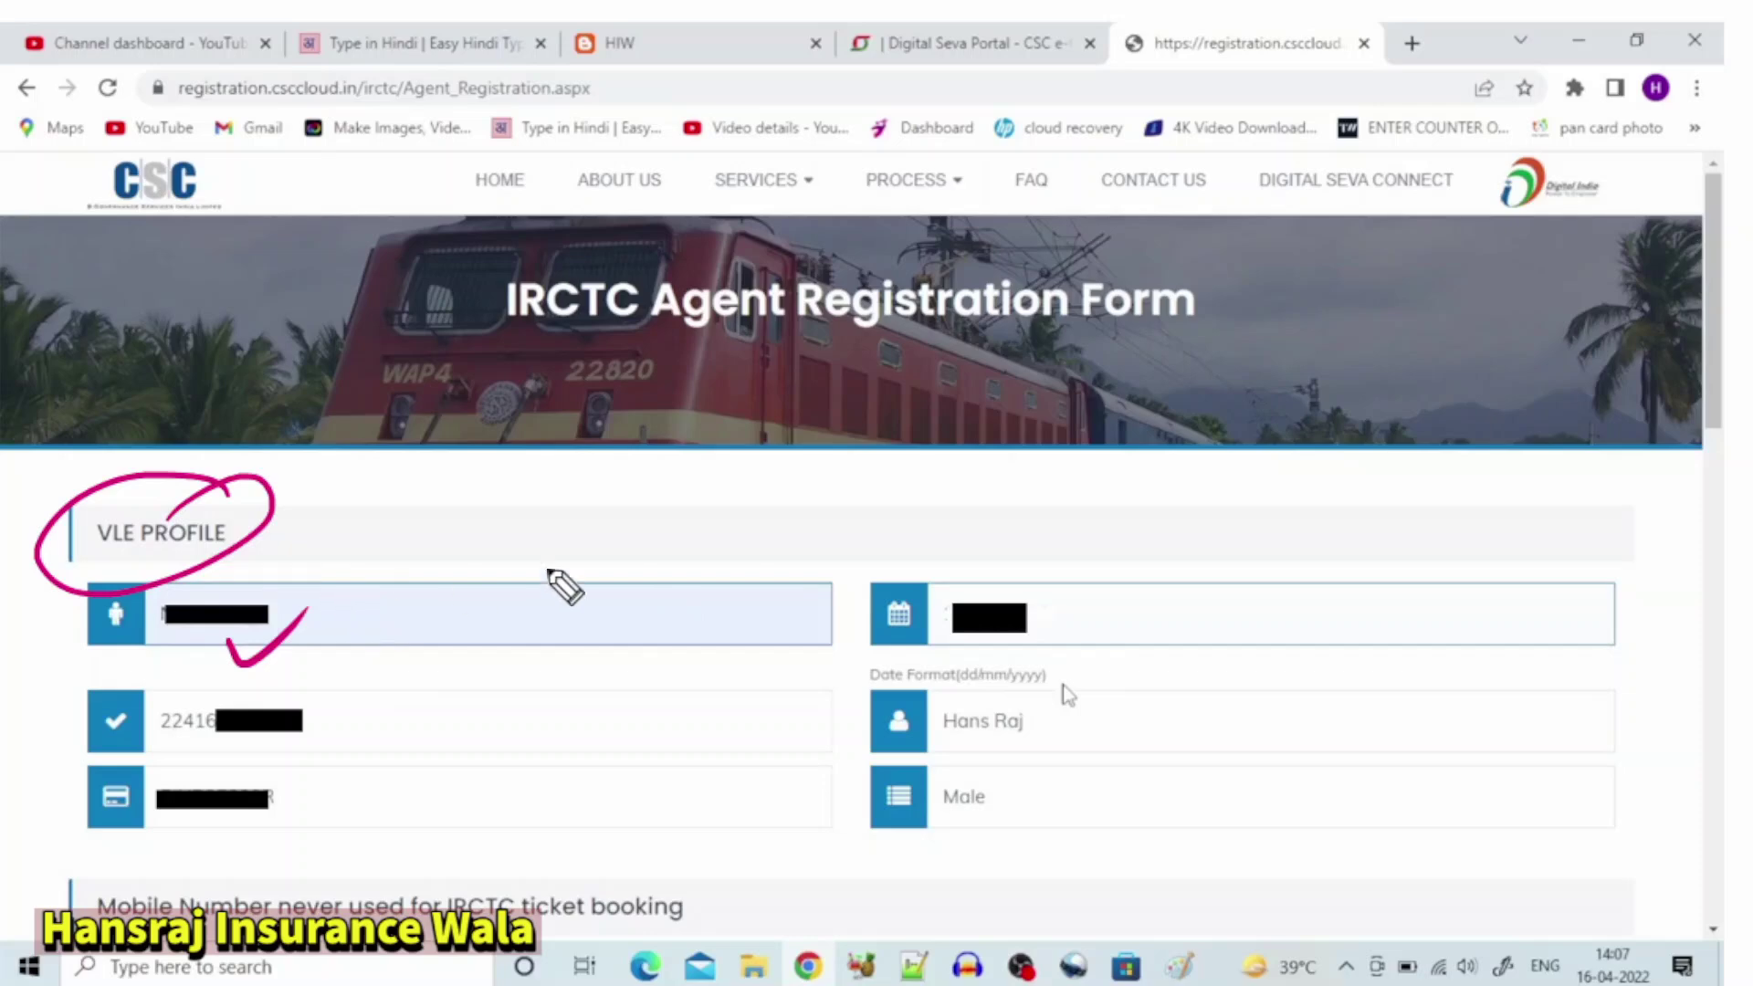
left_click_drag(1004, 650, 1084, 620)
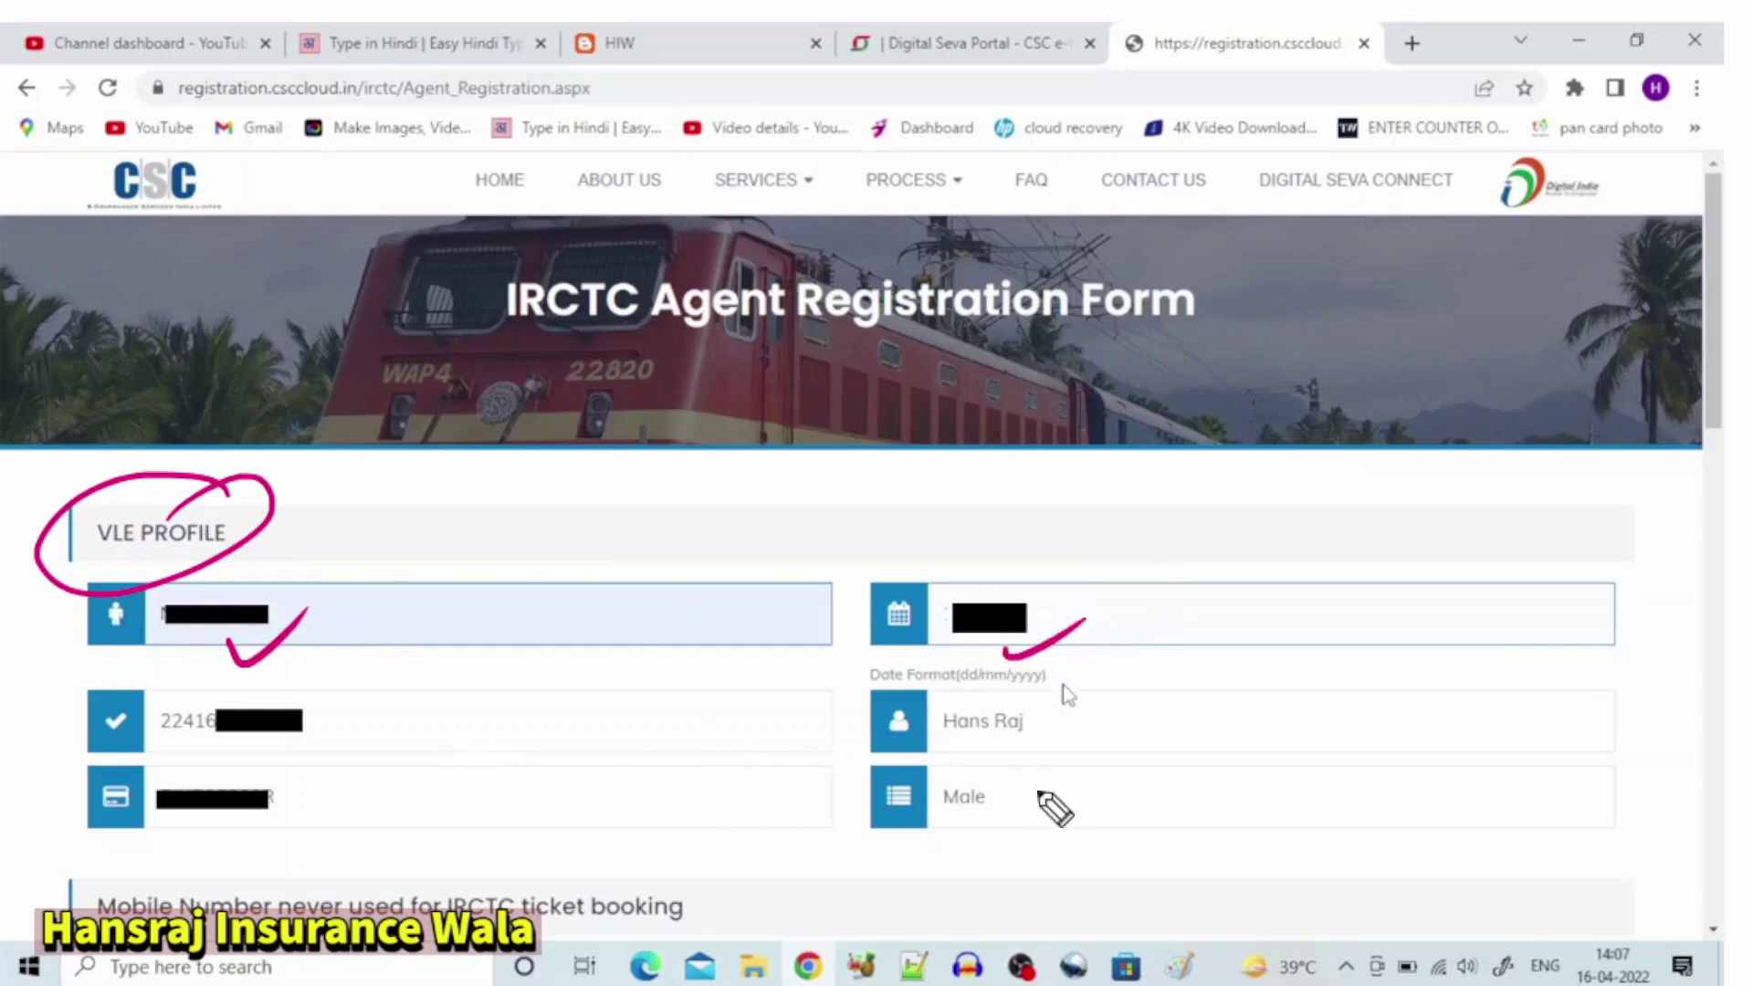
left_click_drag(228, 643, 313, 614)
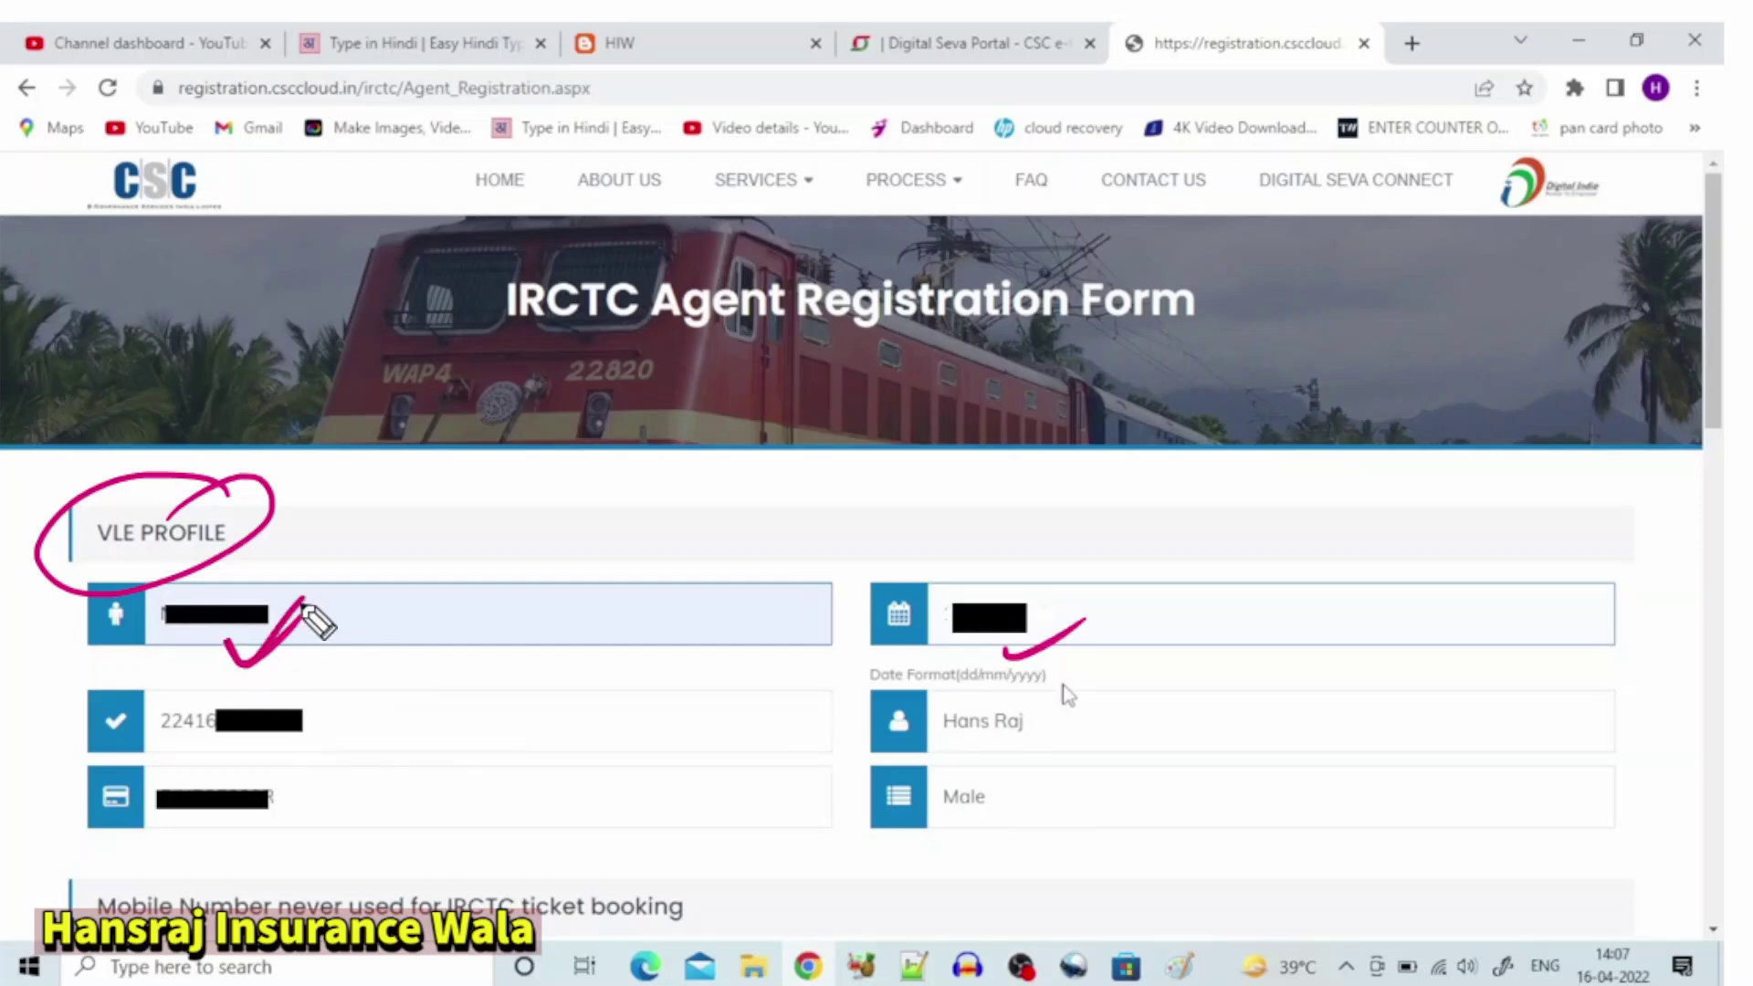
mouse_move(342, 509)
left_mouse_down()
mouse_move(379, 551)
mouse_move(536, 502)
mouse_move(545, 578)
mouse_move(589, 532)
mouse_move(672, 536)
mouse_move(692, 501)
left_mouse_up()
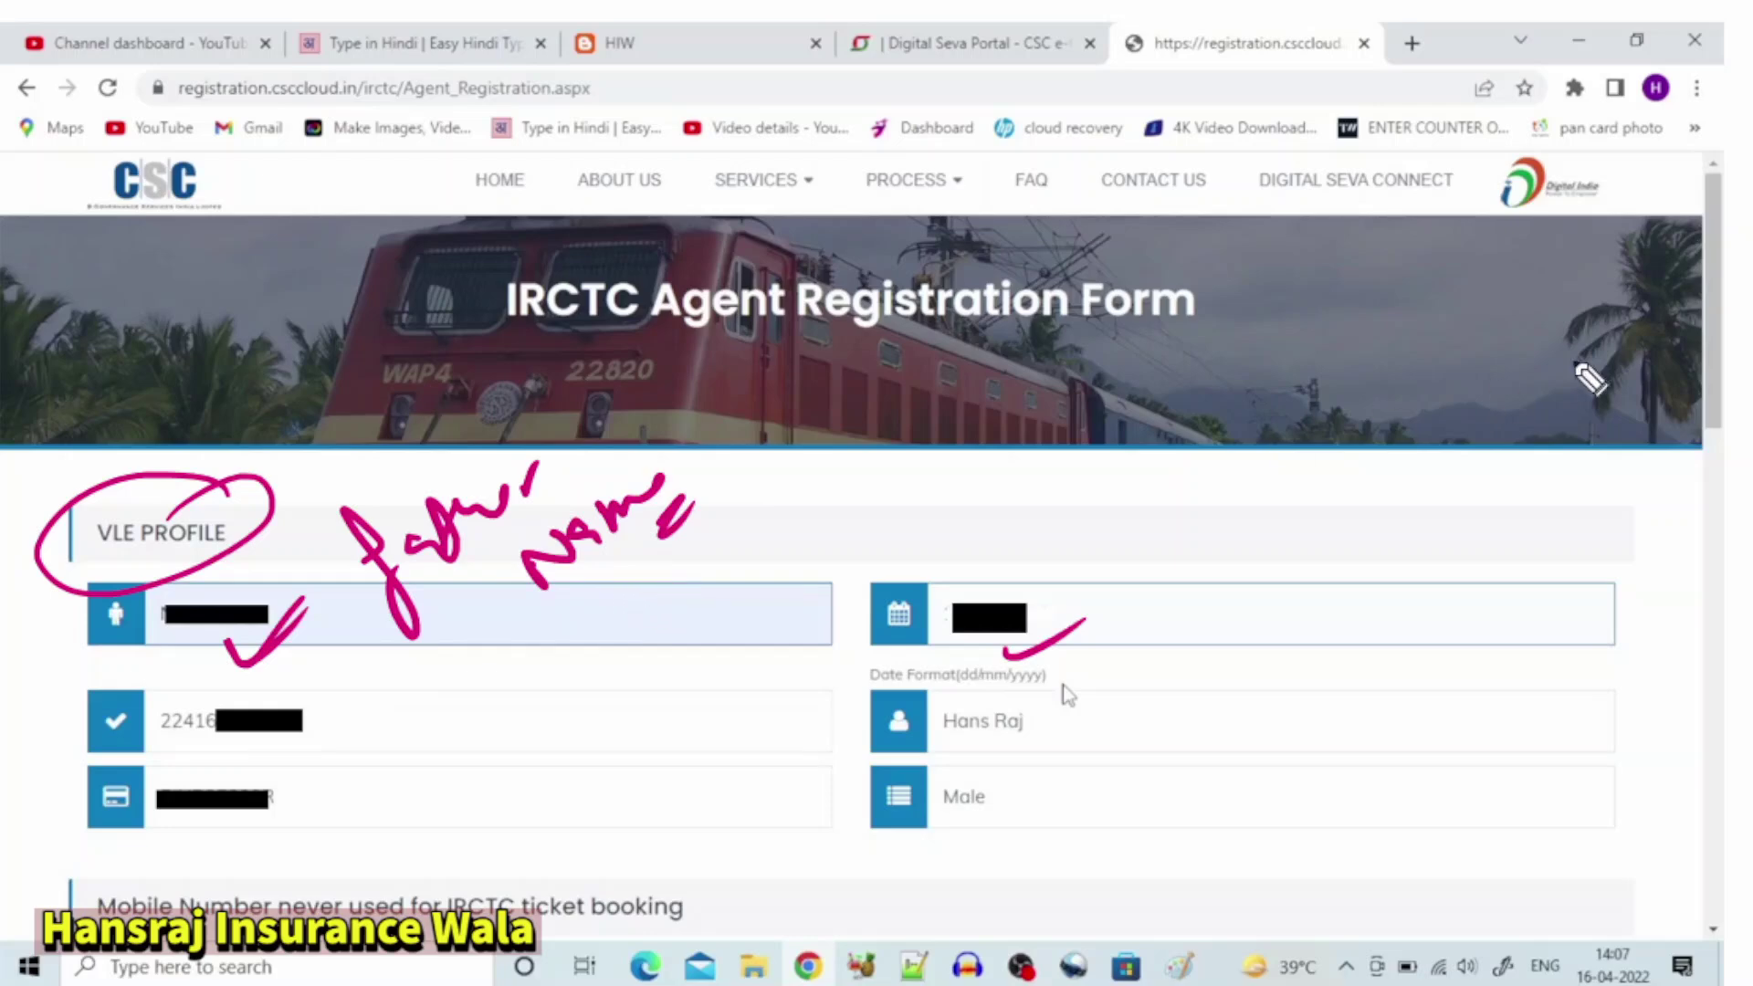
key("Escape")
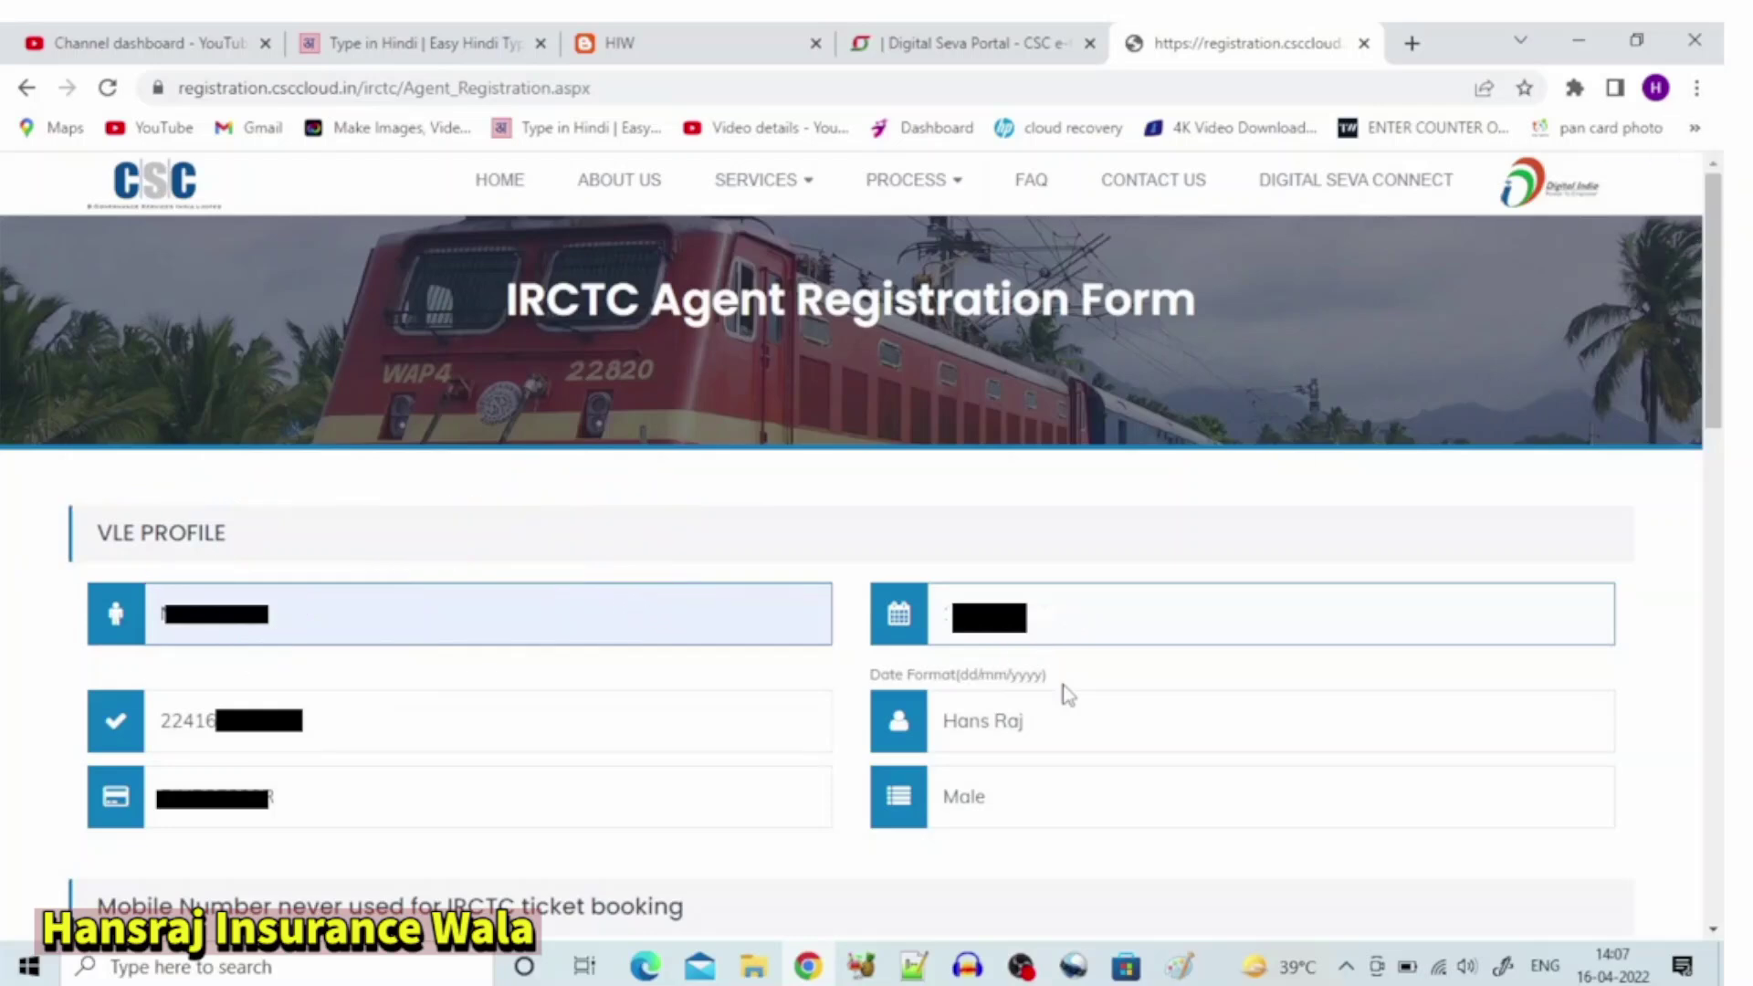
Step: Outline the "Mobile Number never used for IRCTC ticket booking" heading with the pen and tick the mobile number entry below it
scroll(1069, 696, "down", 5)
key("ctrl+2")
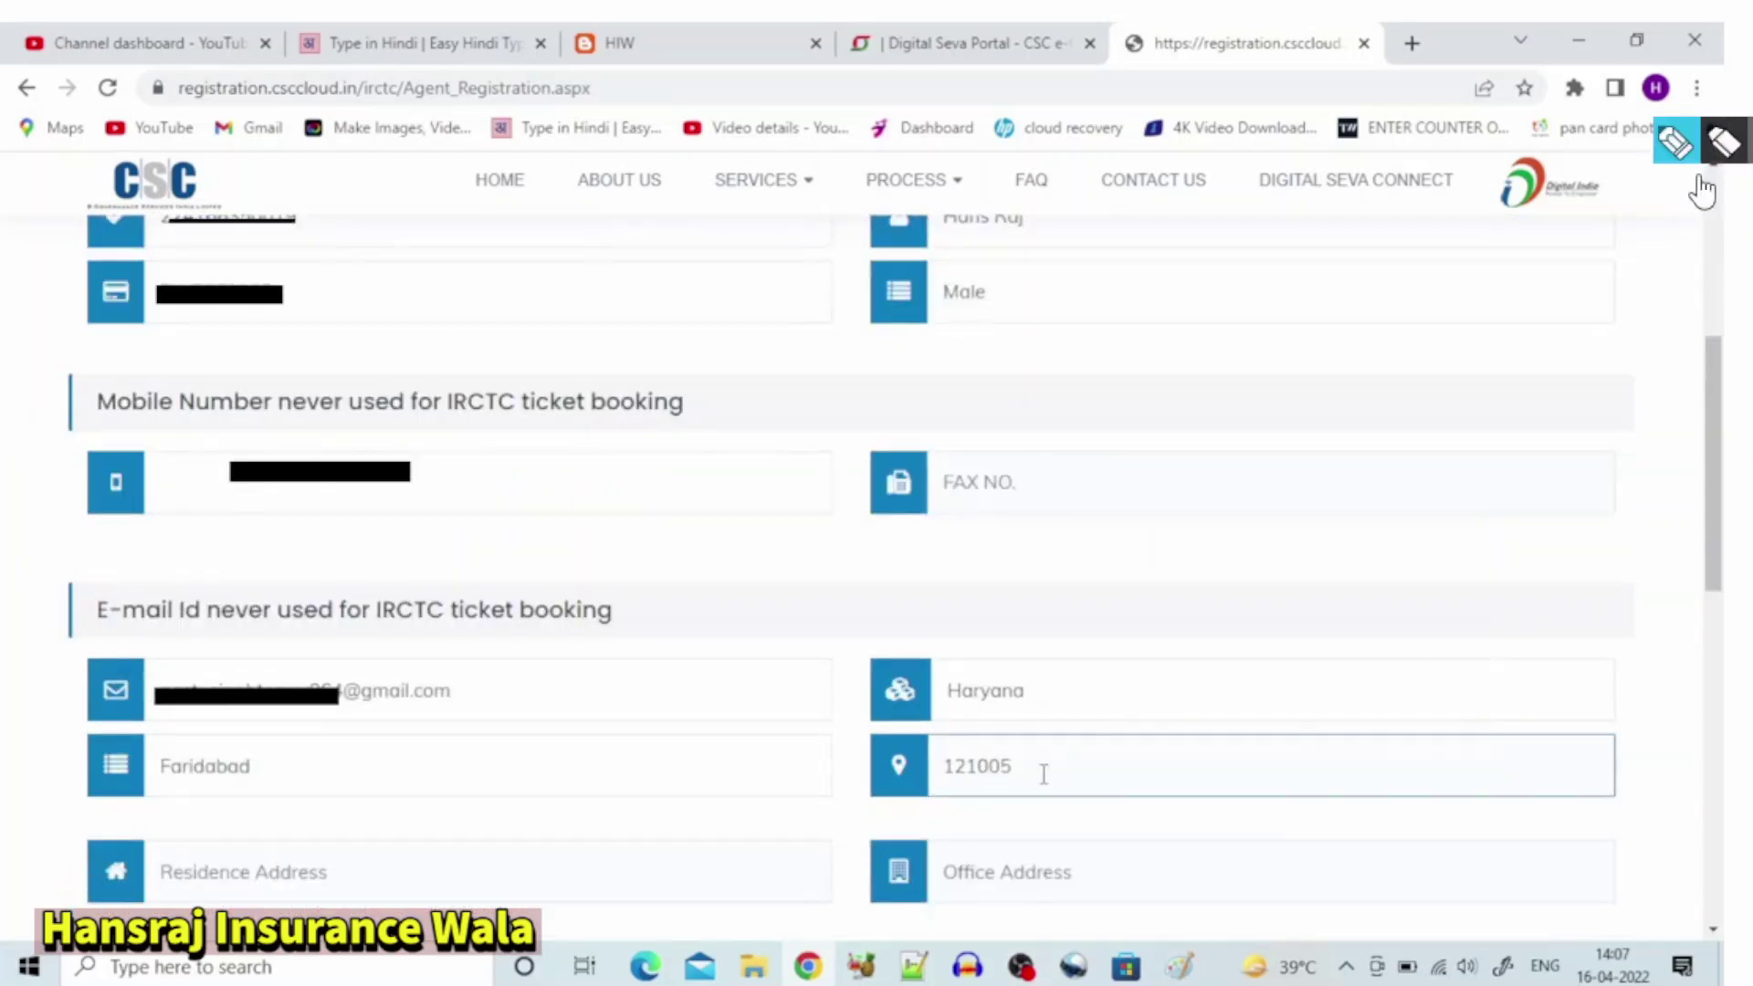
mouse_move(402, 493)
left_mouse_down()
mouse_move(448, 498)
mouse_move(465, 474)
left_mouse_up()
mouse_move(121, 354)
left_mouse_down()
mouse_move(110, 427)
mouse_move(378, 415)
left_mouse_up()
mouse_move(123, 357)
left_mouse_down()
mouse_move(640, 348)
mouse_move(696, 418)
mouse_move(383, 441)
left_mouse_up()
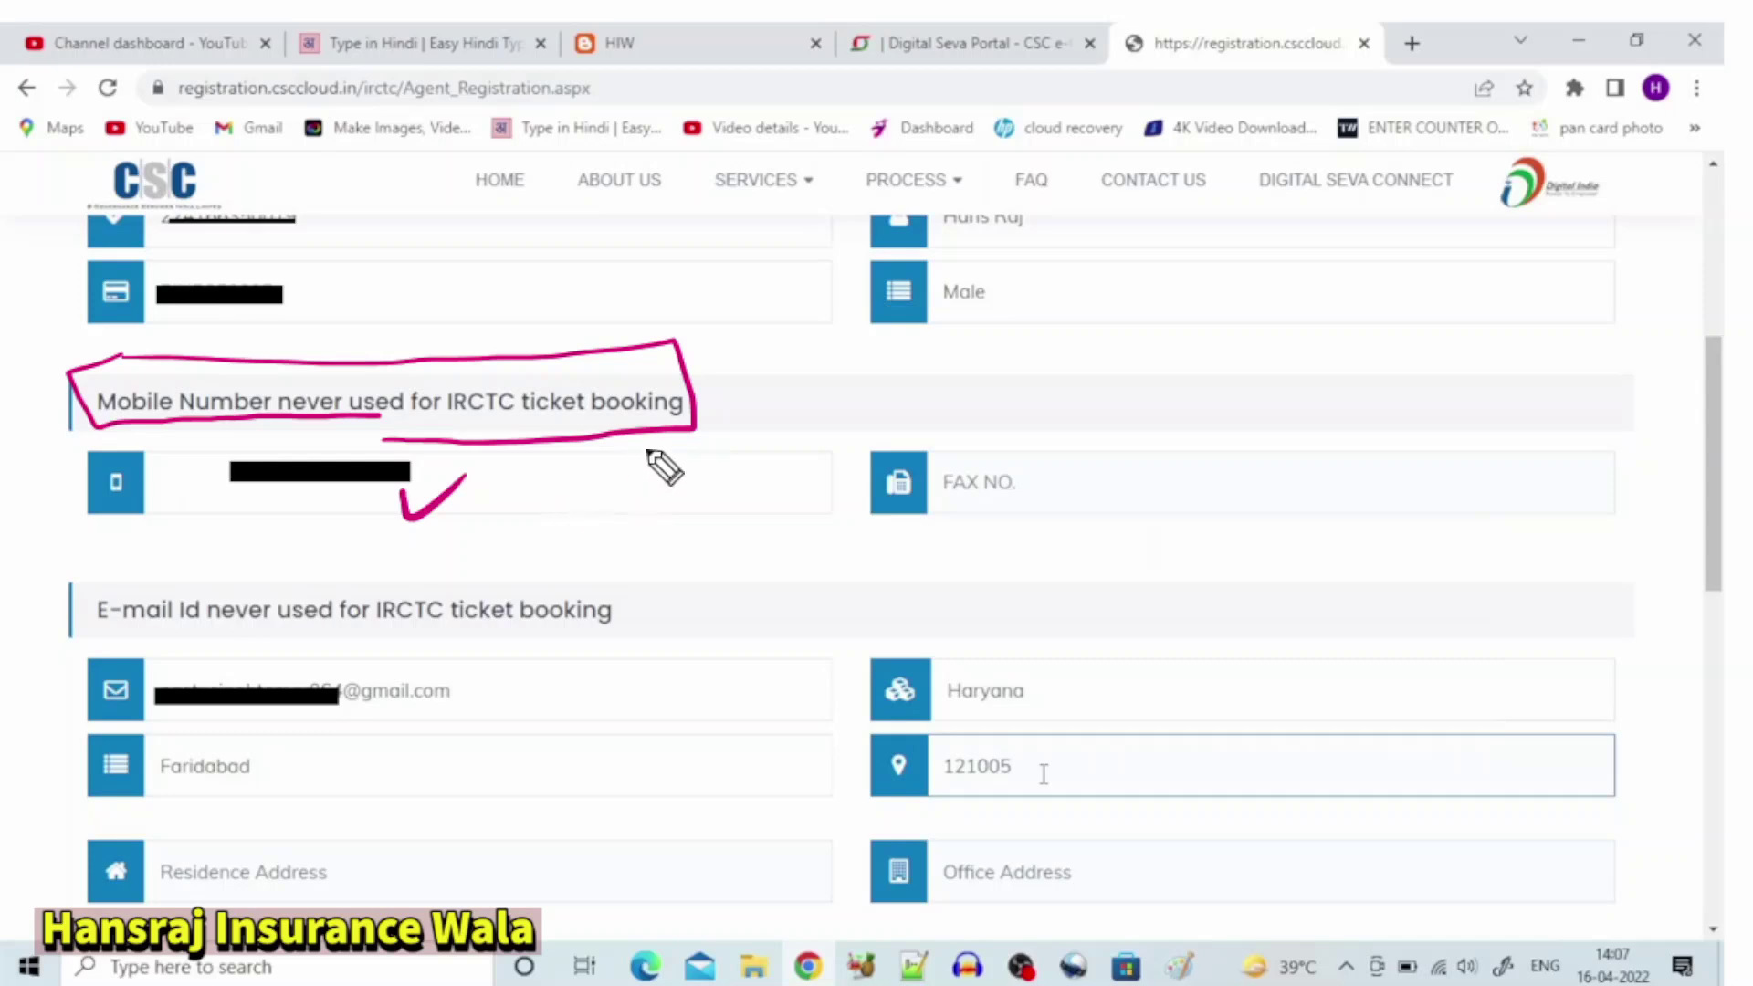
Step: Tick the e-mail, Residence Address and Office Address fields and circle the postal code entry with the pen
left_click_drag(433, 696, 484, 701)
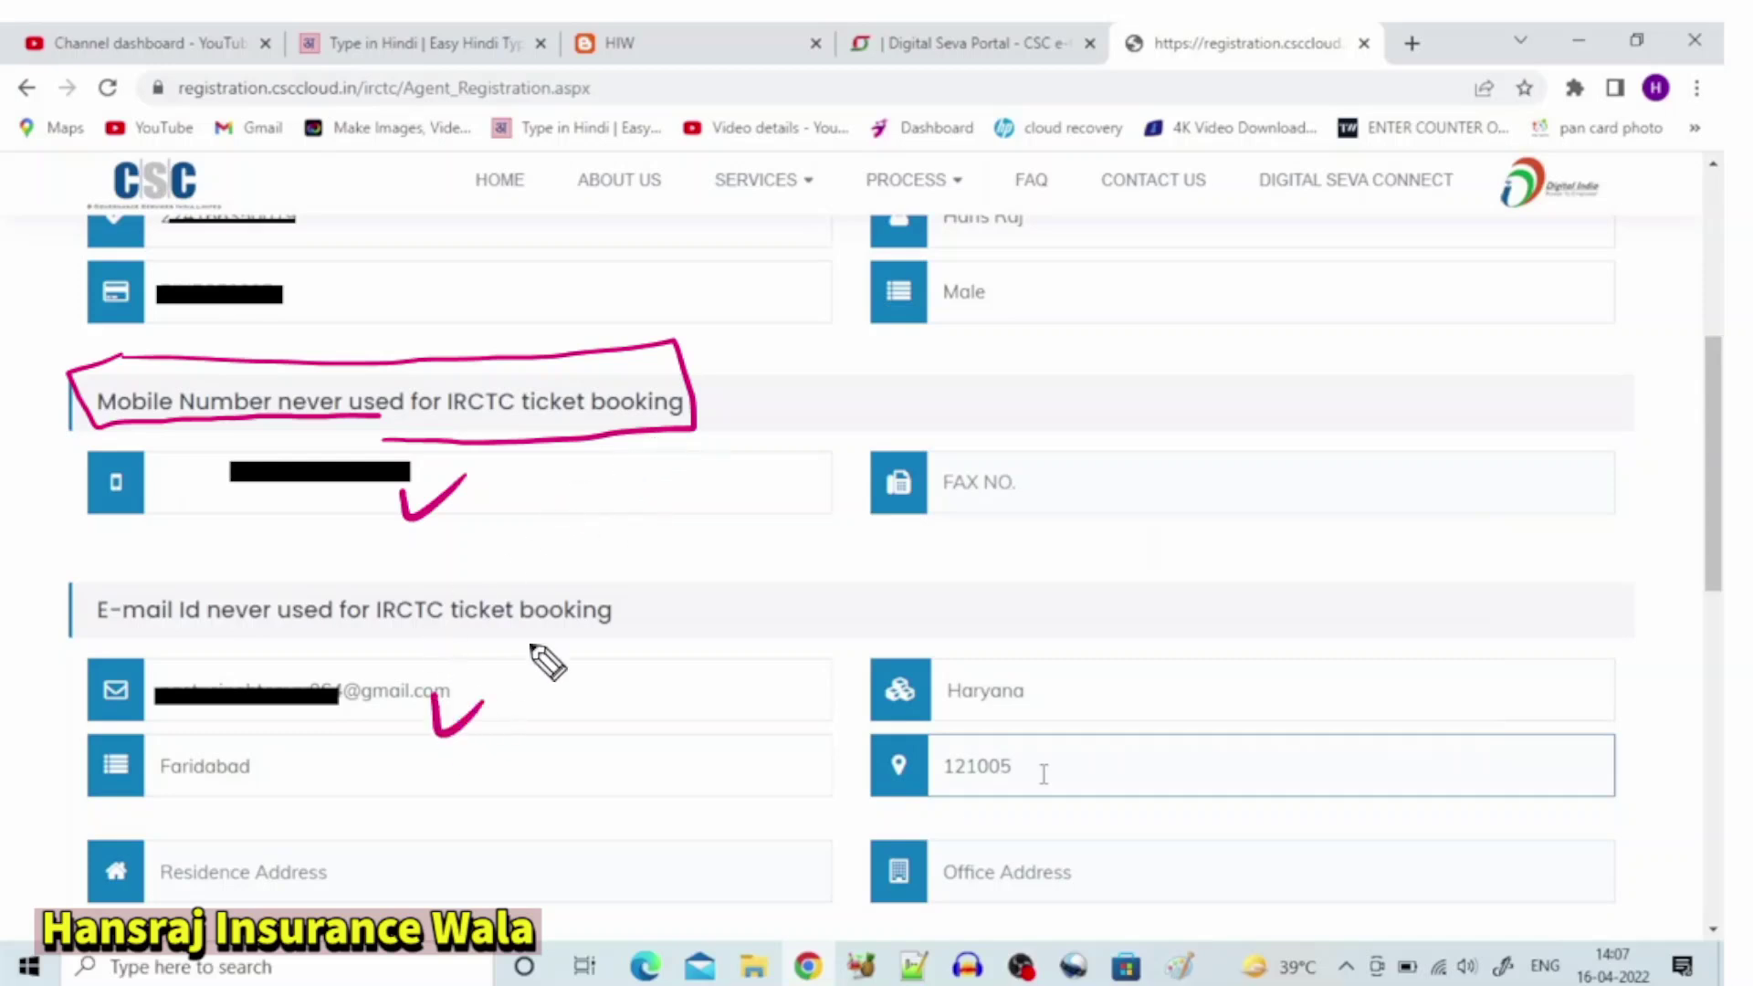
mouse_move(1037, 744)
left_mouse_down()
mouse_move(958, 840)
mouse_move(1028, 721)
left_mouse_up()
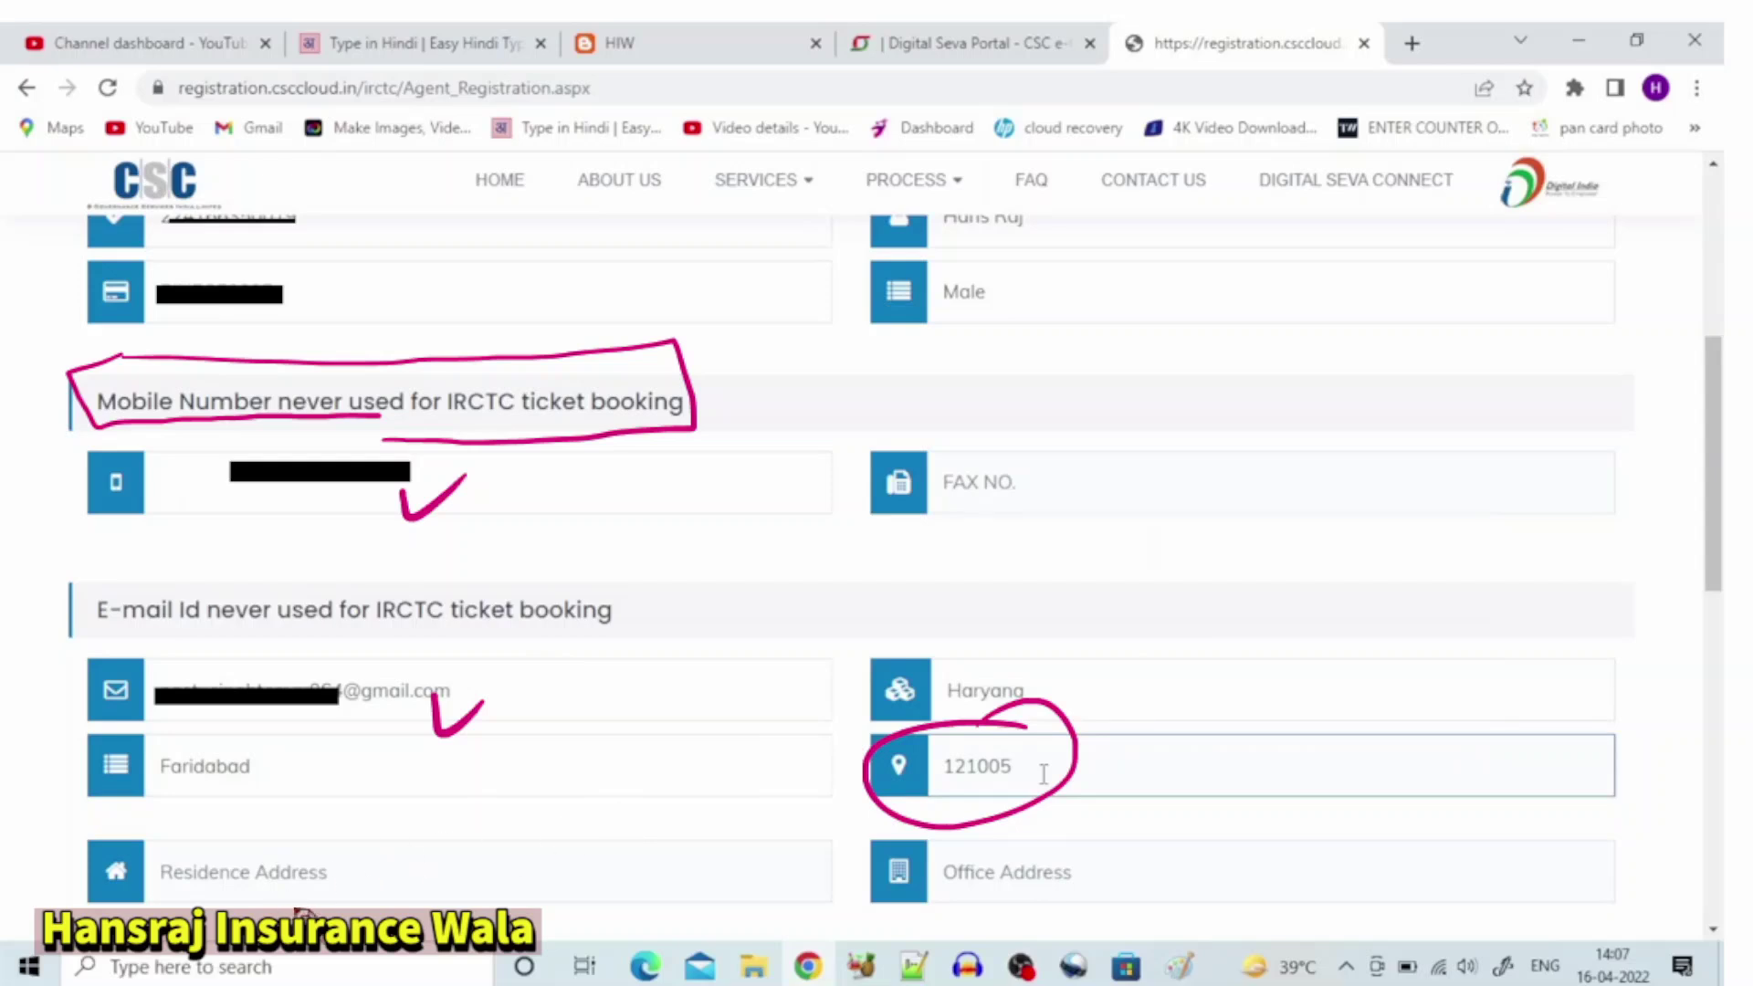
left_click_drag(274, 881, 333, 859)
left_click_drag(1045, 893, 1109, 860)
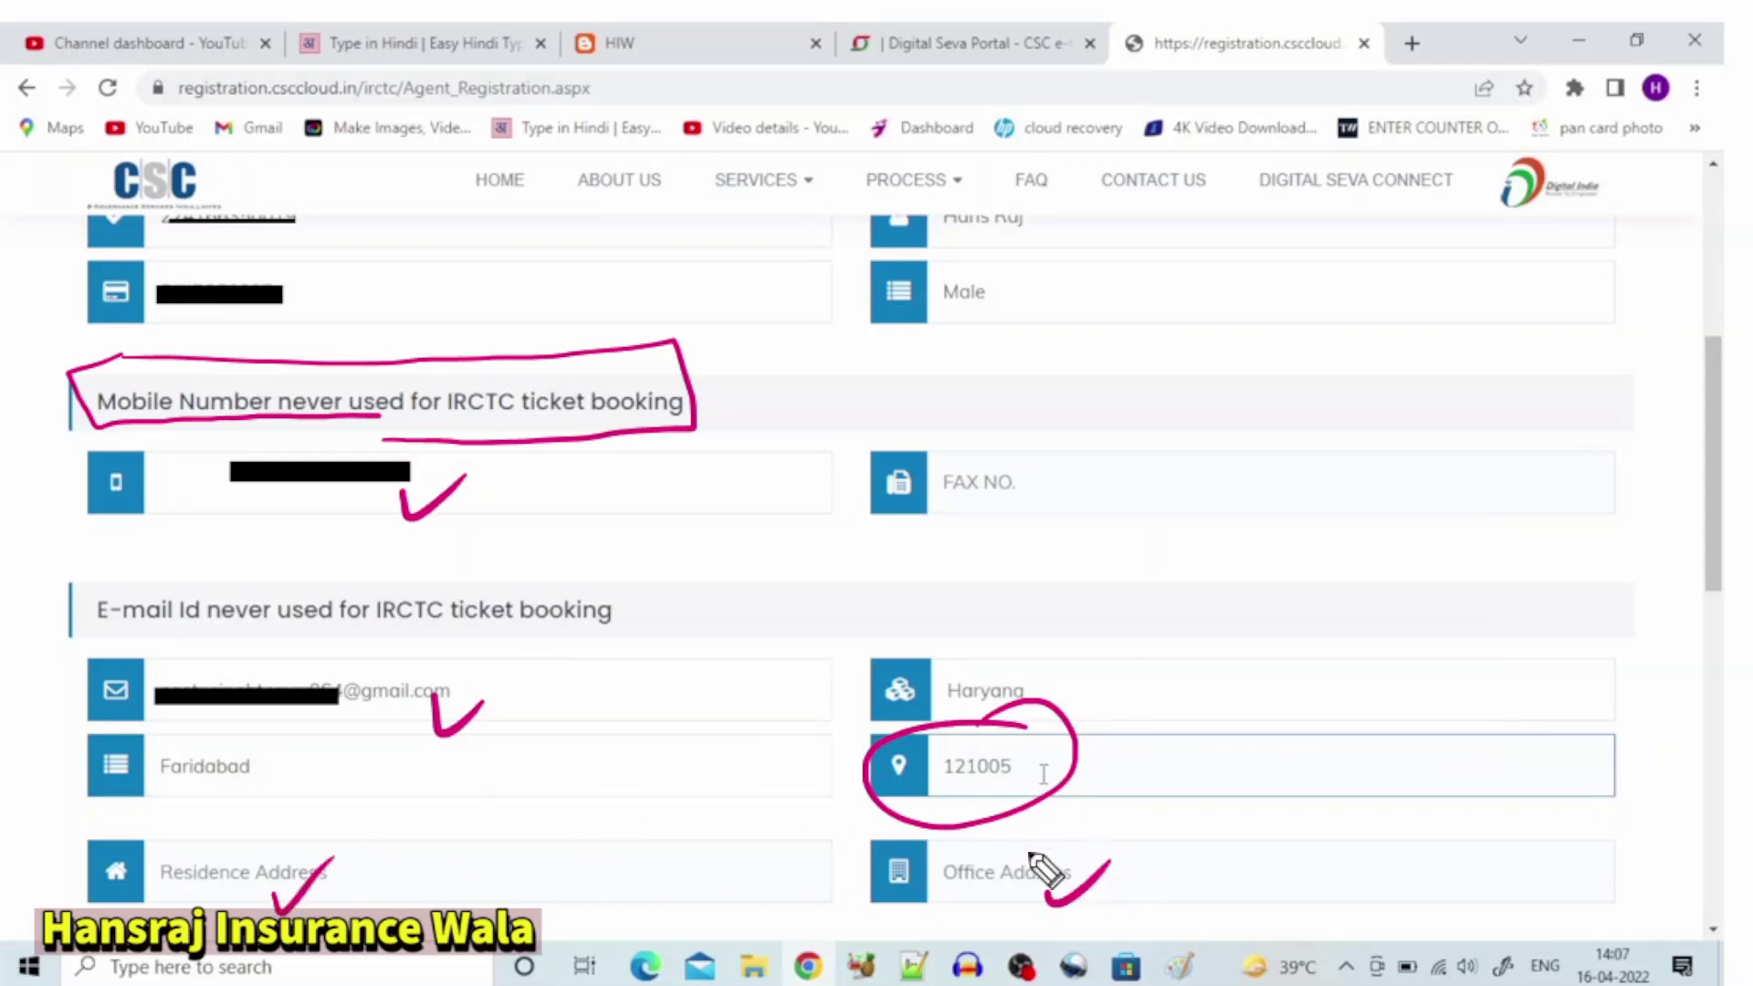
Step: Handwrite "Aadhaar Card" beside Residence Address and "CSC Center" beside Office Address, add emphasis marks, and clear the ink
left_click_drag(398, 865, 489, 835)
mouse_move(558, 816)
left_mouse_down()
mouse_move(579, 805)
mouse_move(632, 838)
mouse_move(660, 896)
mouse_move(642, 882)
mouse_move(685, 879)
left_mouse_up()
left_click_drag(1101, 903, 1119, 888)
left_click_drag(1125, 902, 1148, 881)
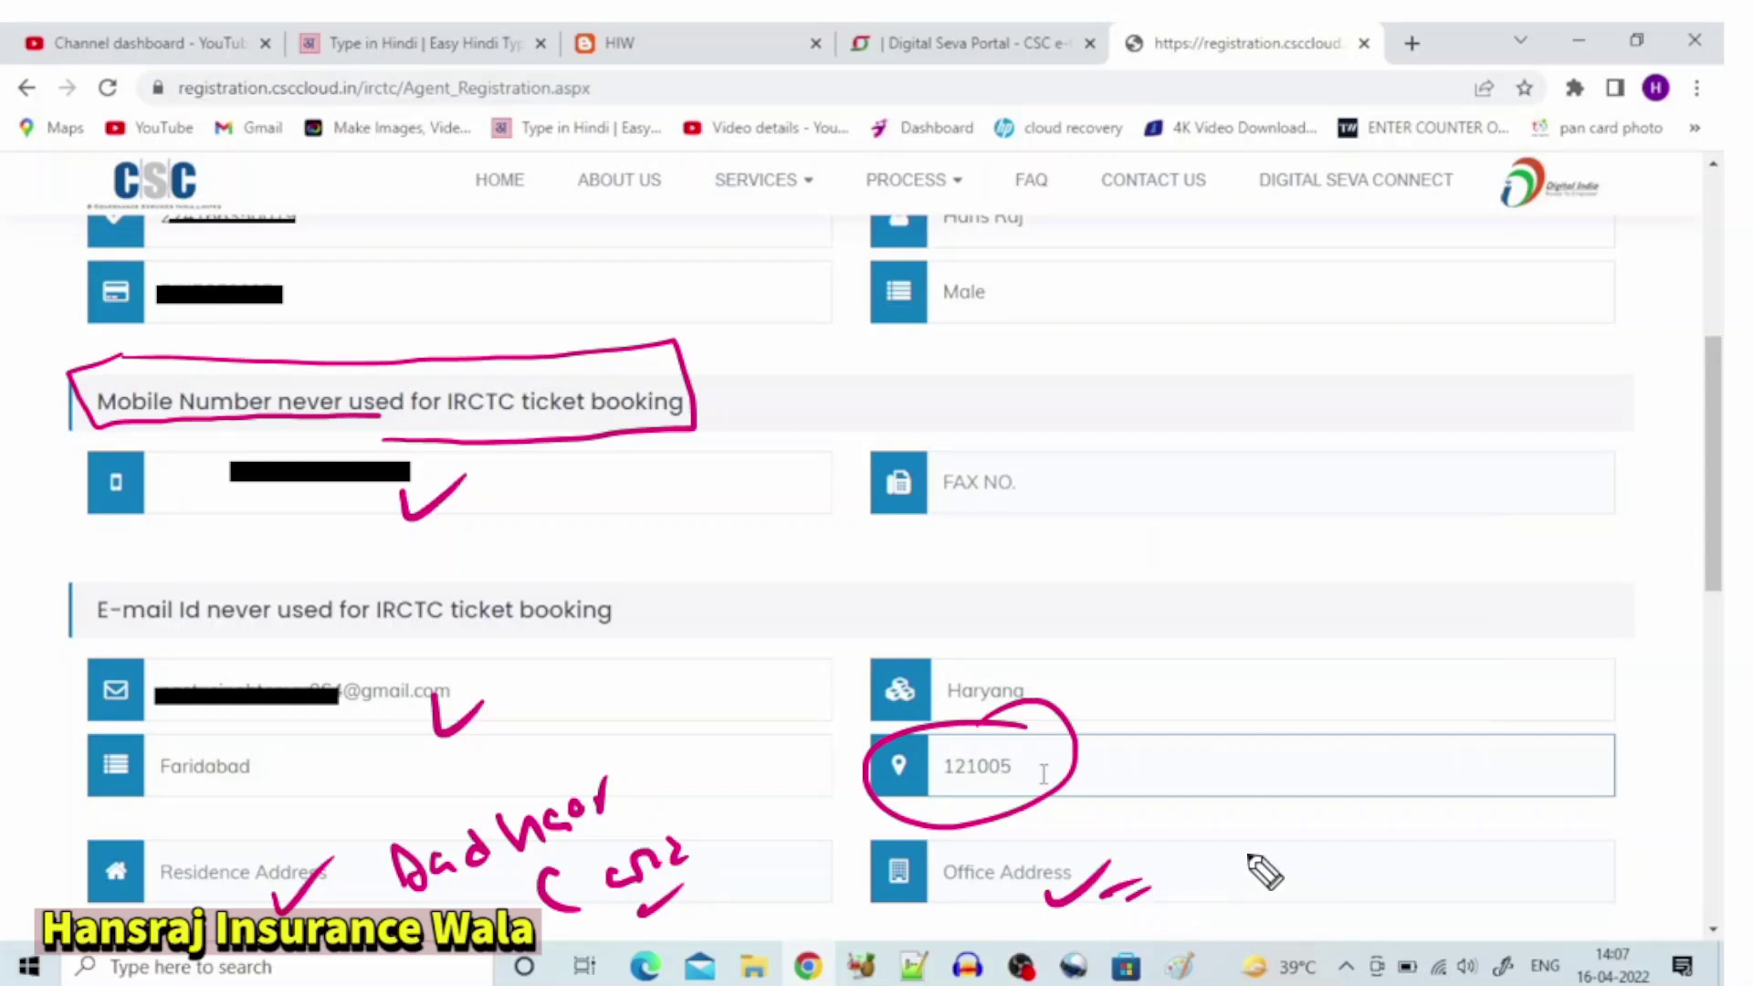
mouse_move(1233, 840)
left_mouse_down()
mouse_move(1227, 878)
mouse_move(1241, 879)
left_mouse_up()
mouse_move(1320, 818)
left_mouse_down()
mouse_move(1315, 852)
mouse_move(1507, 796)
left_mouse_up()
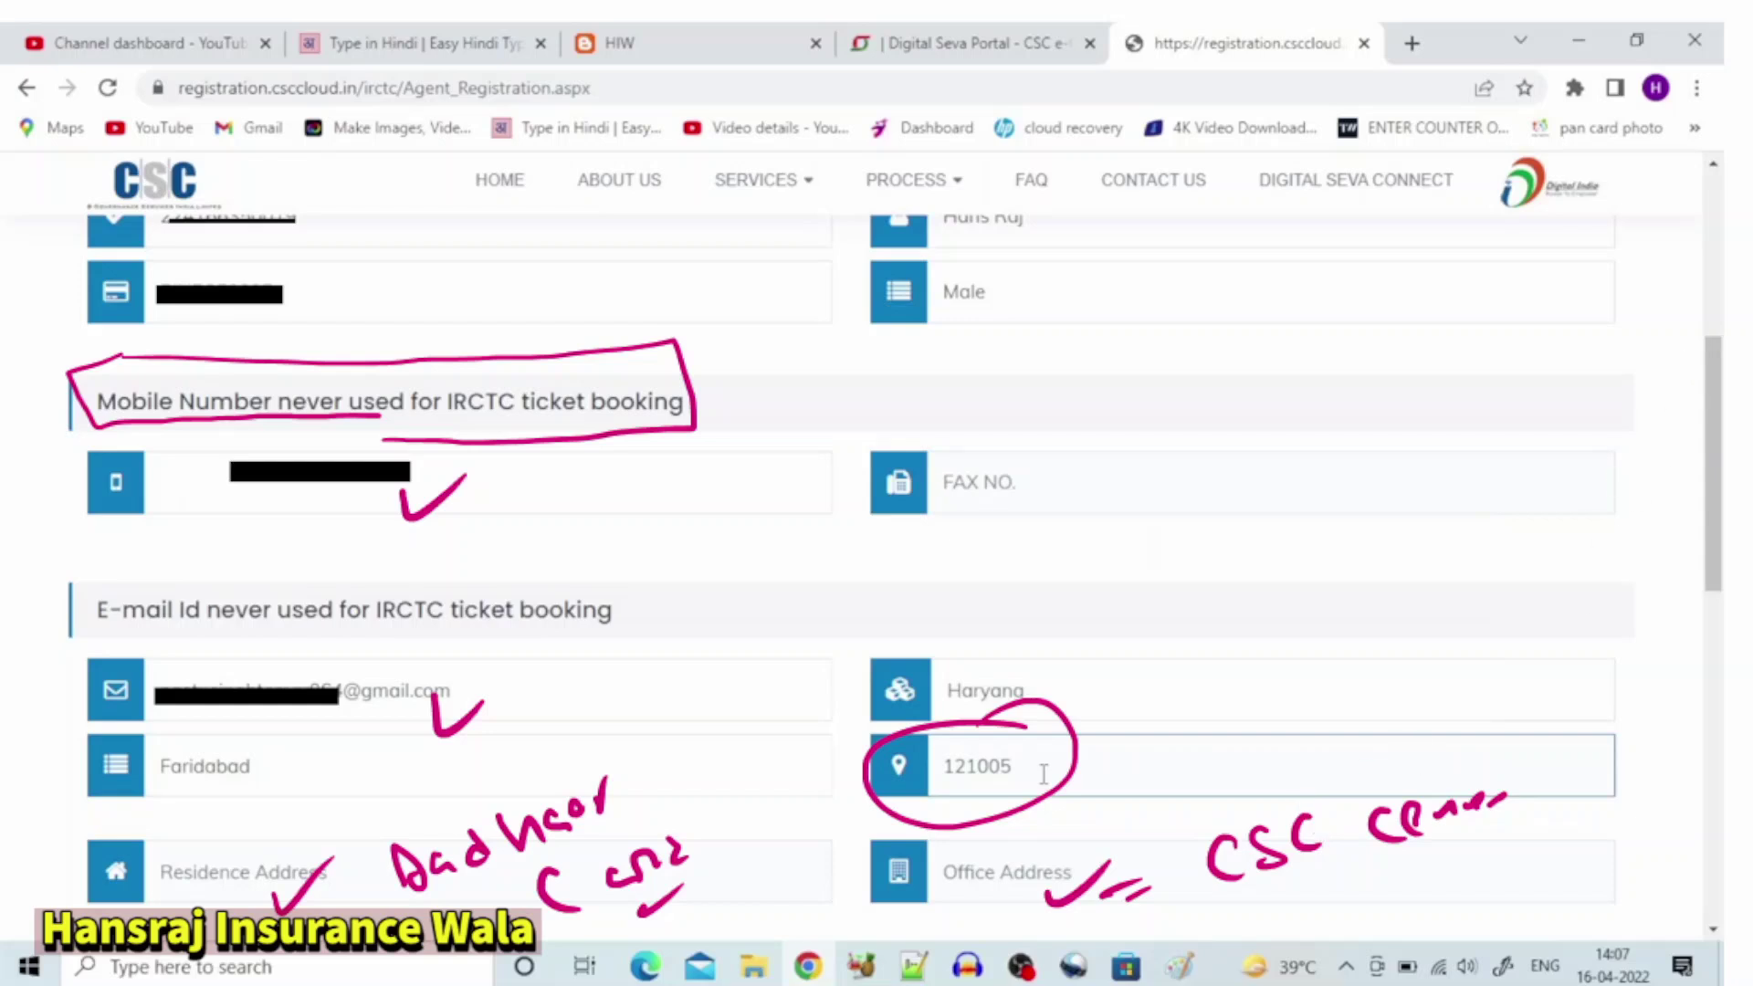
key("Escape")
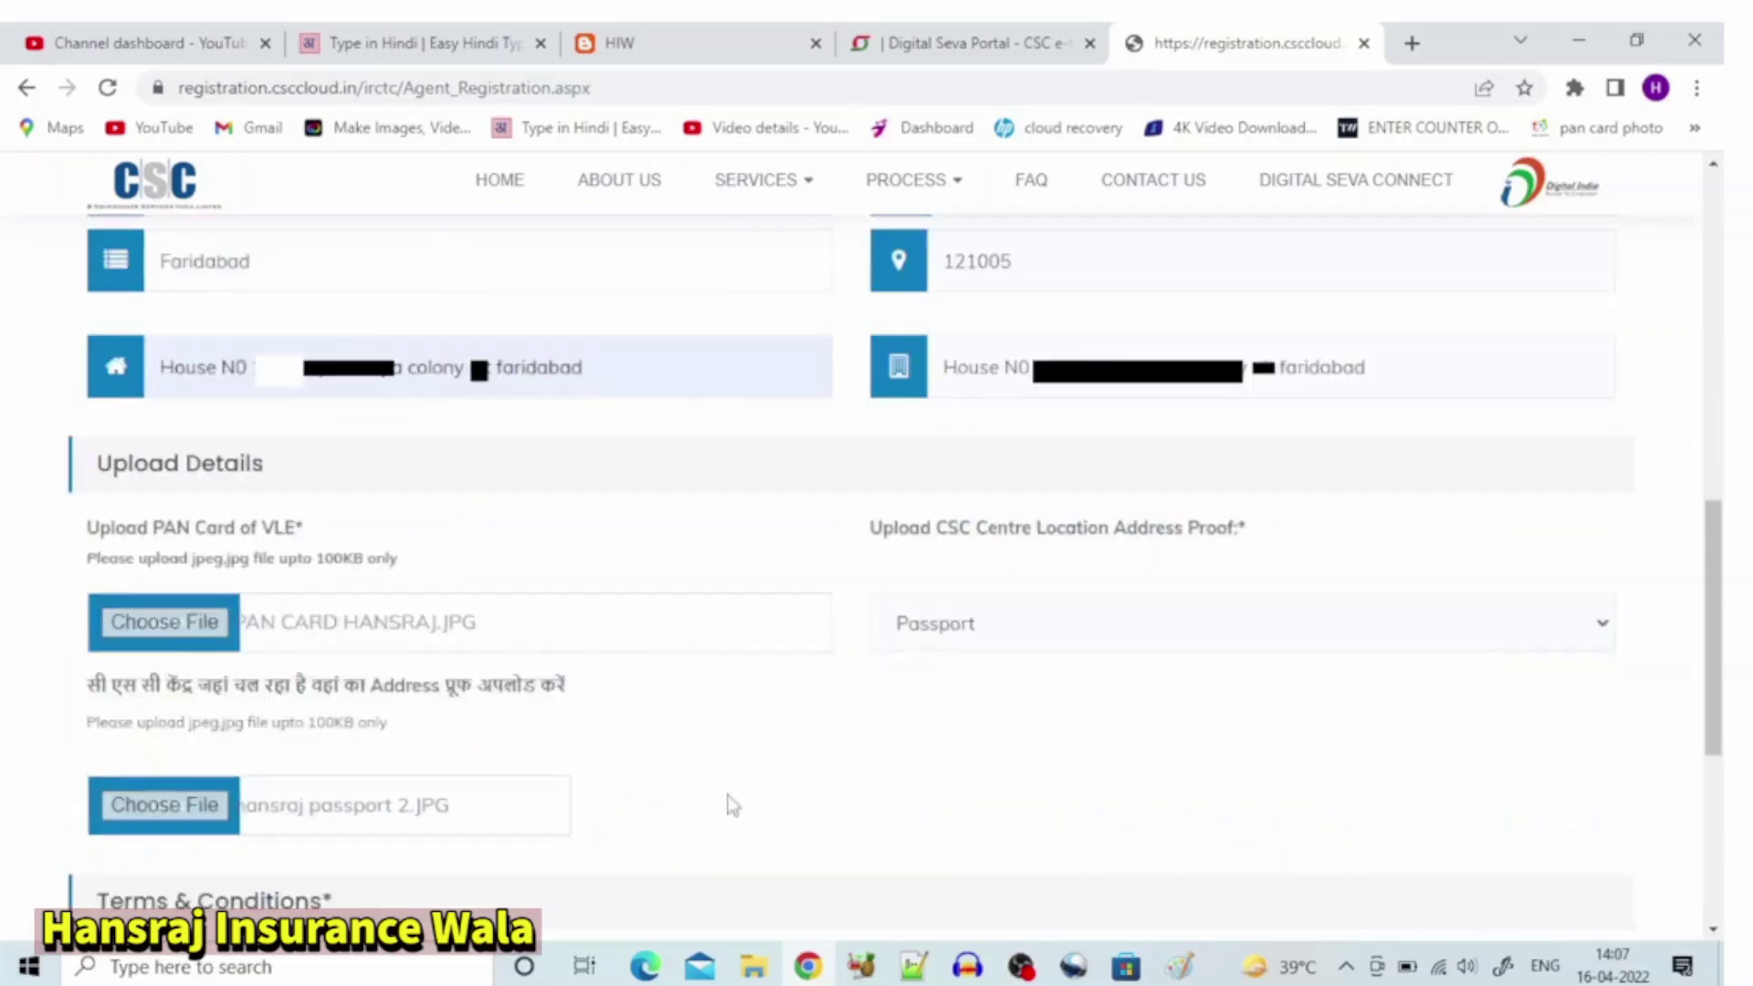
Step: Outline the VLE PAN card upload, circle the 100KB limit, and handwrite "100KB" with a double underline beside it
key("l")
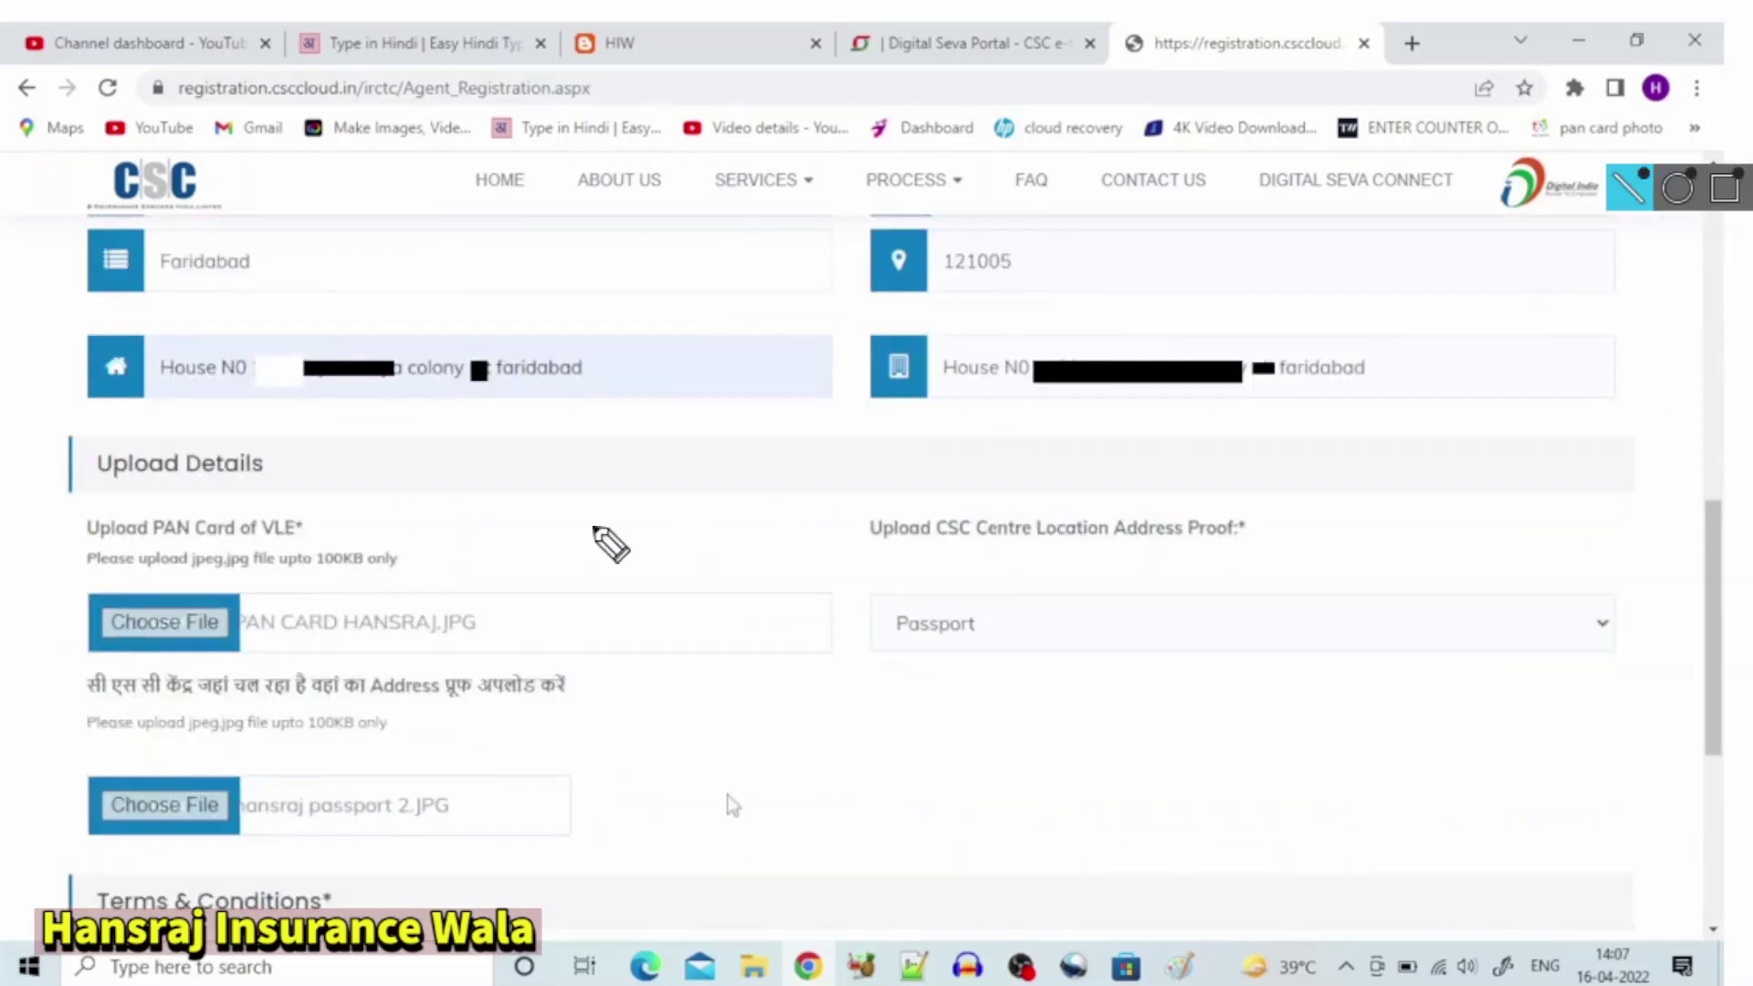
mouse_move(170, 575)
left_mouse_down()
mouse_move(73, 591)
mouse_move(91, 651)
mouse_move(420, 643)
mouse_move(475, 593)
mouse_move(163, 575)
left_mouse_up()
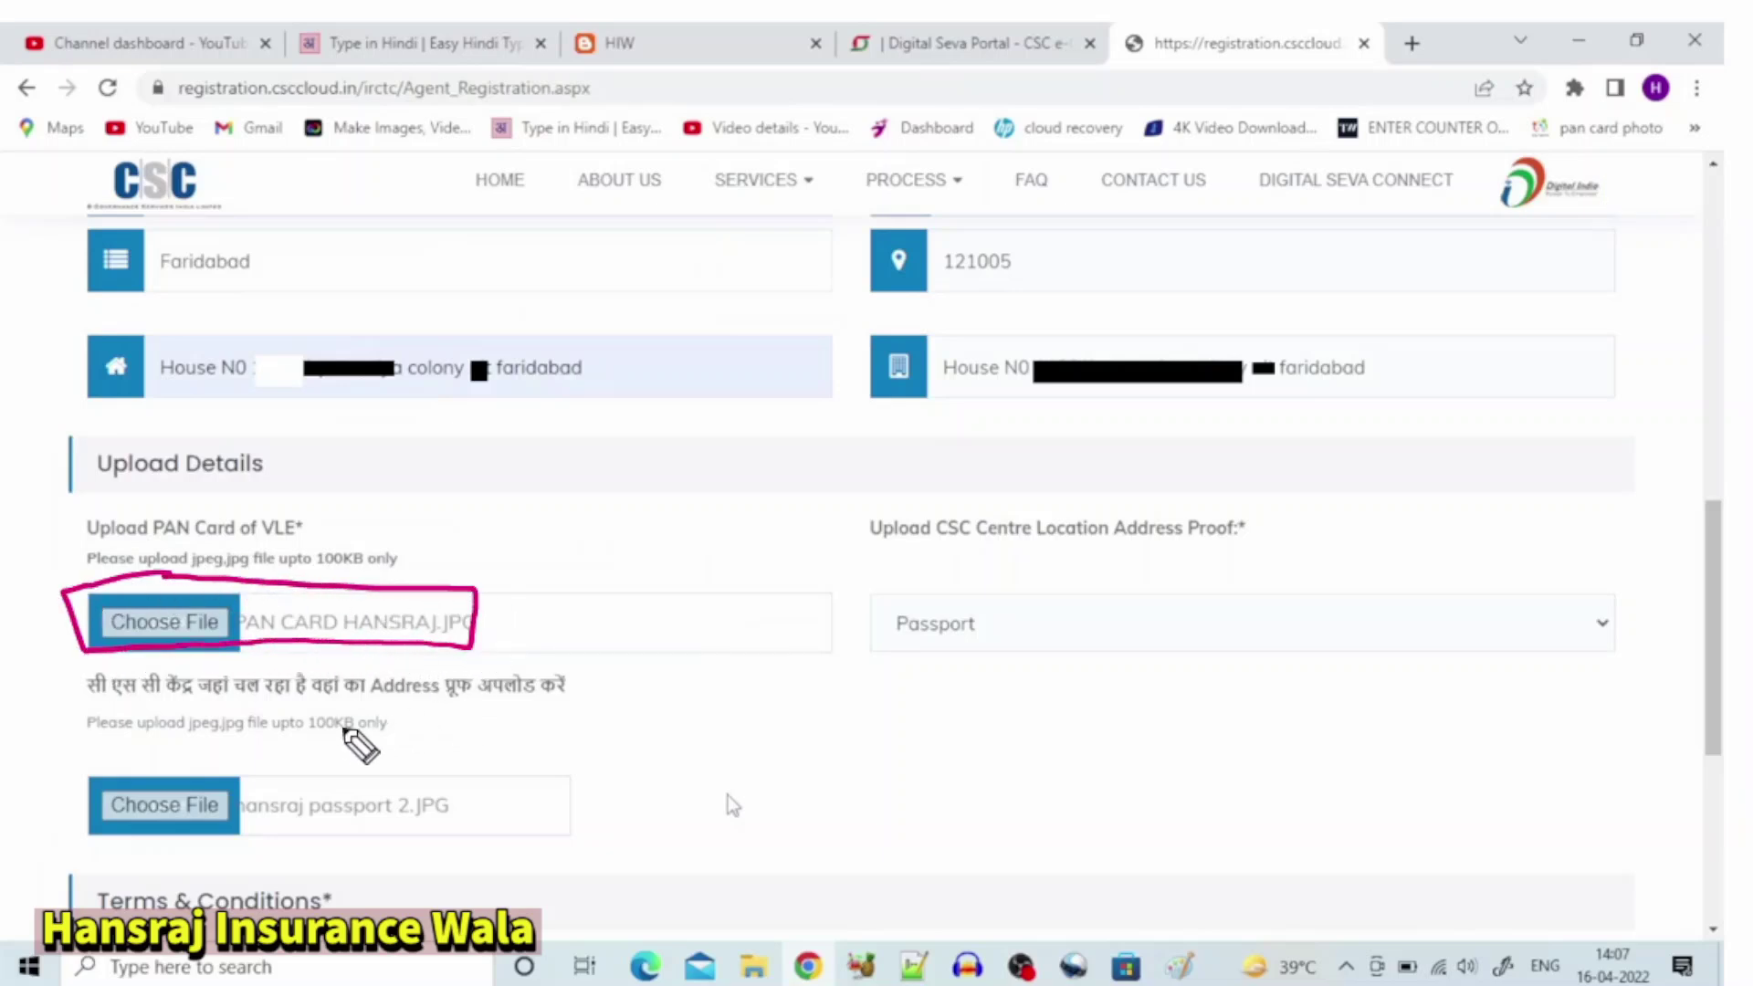
mouse_move(306, 746)
left_mouse_down()
mouse_move(371, 742)
mouse_move(391, 712)
mouse_move(336, 697)
left_mouse_up()
left_click_drag(441, 691, 471, 730)
mouse_move(473, 699)
left_mouse_down()
mouse_move(491, 710)
mouse_move(534, 671)
mouse_move(589, 672)
mouse_move(598, 644)
mouse_move(598, 702)
mouse_move(553, 735)
left_mouse_up()
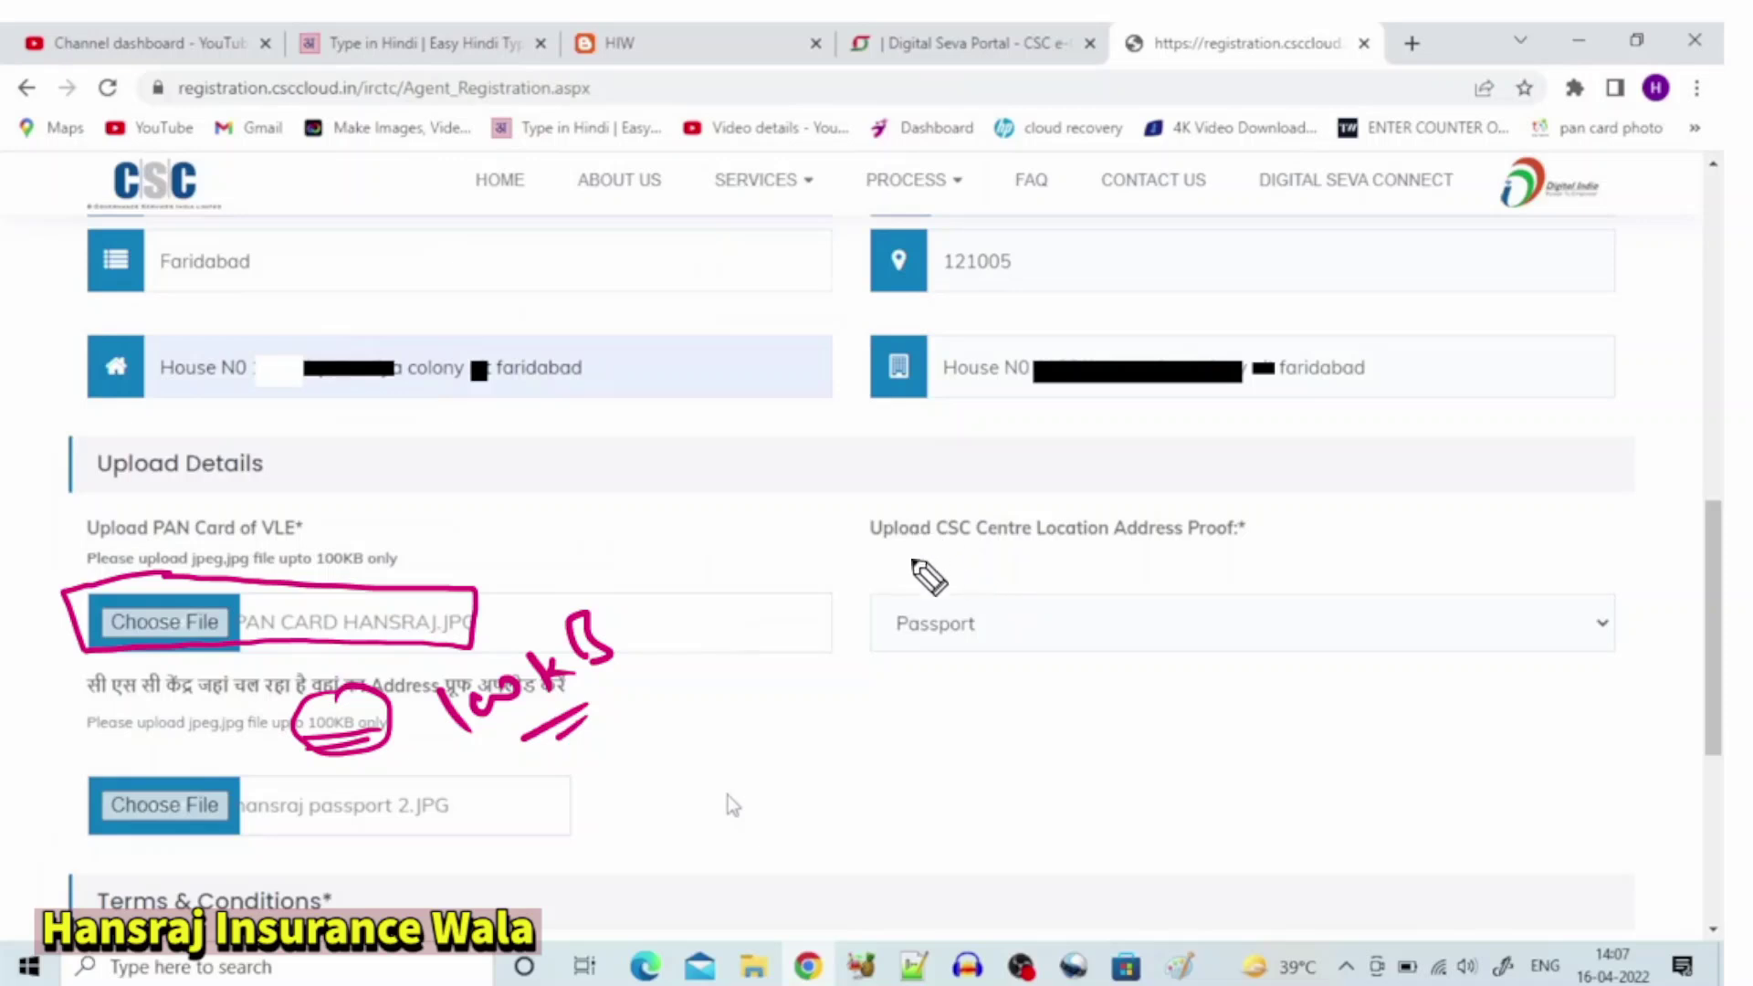
Step: Outline the CSC Centre Location Address Proof selection, circle the office address above, and tick the Passport option
mouse_move(884, 572)
left_mouse_down()
mouse_move(854, 573)
mouse_move(929, 669)
mouse_move(1199, 660)
left_mouse_up()
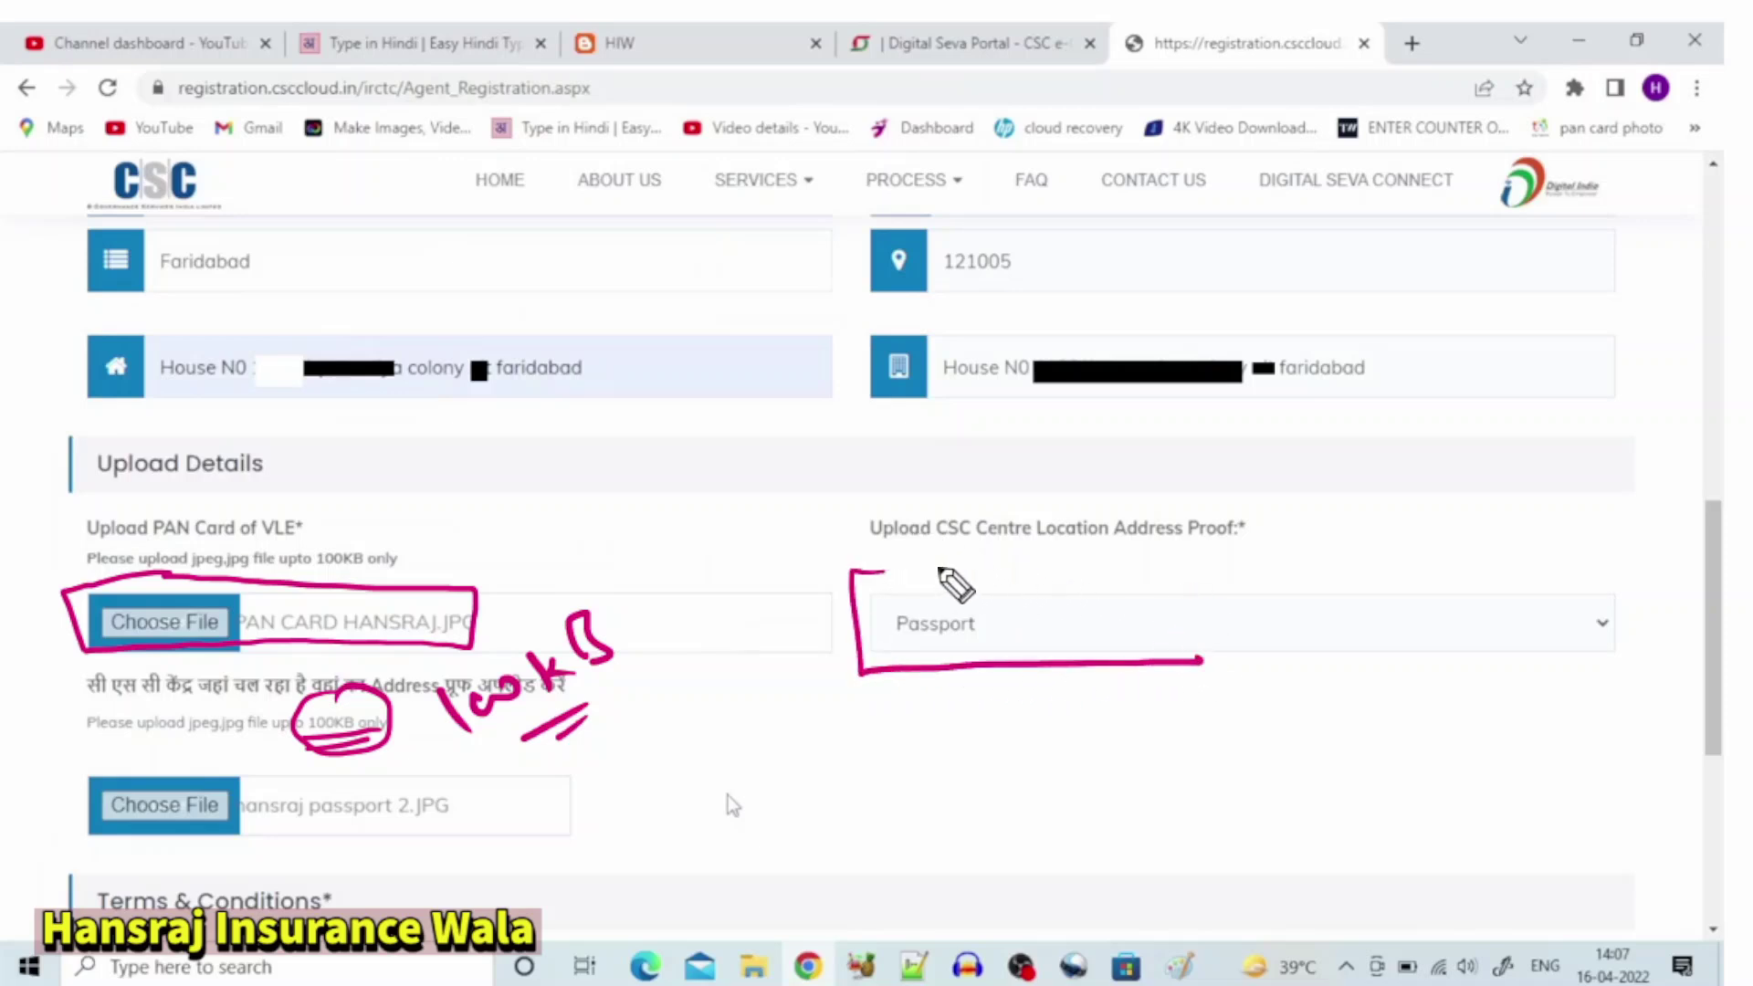
mouse_move(884, 560)
left_mouse_down()
mouse_move(1207, 538)
mouse_move(1511, 548)
mouse_move(1522, 673)
mouse_move(1205, 656)
left_mouse_up()
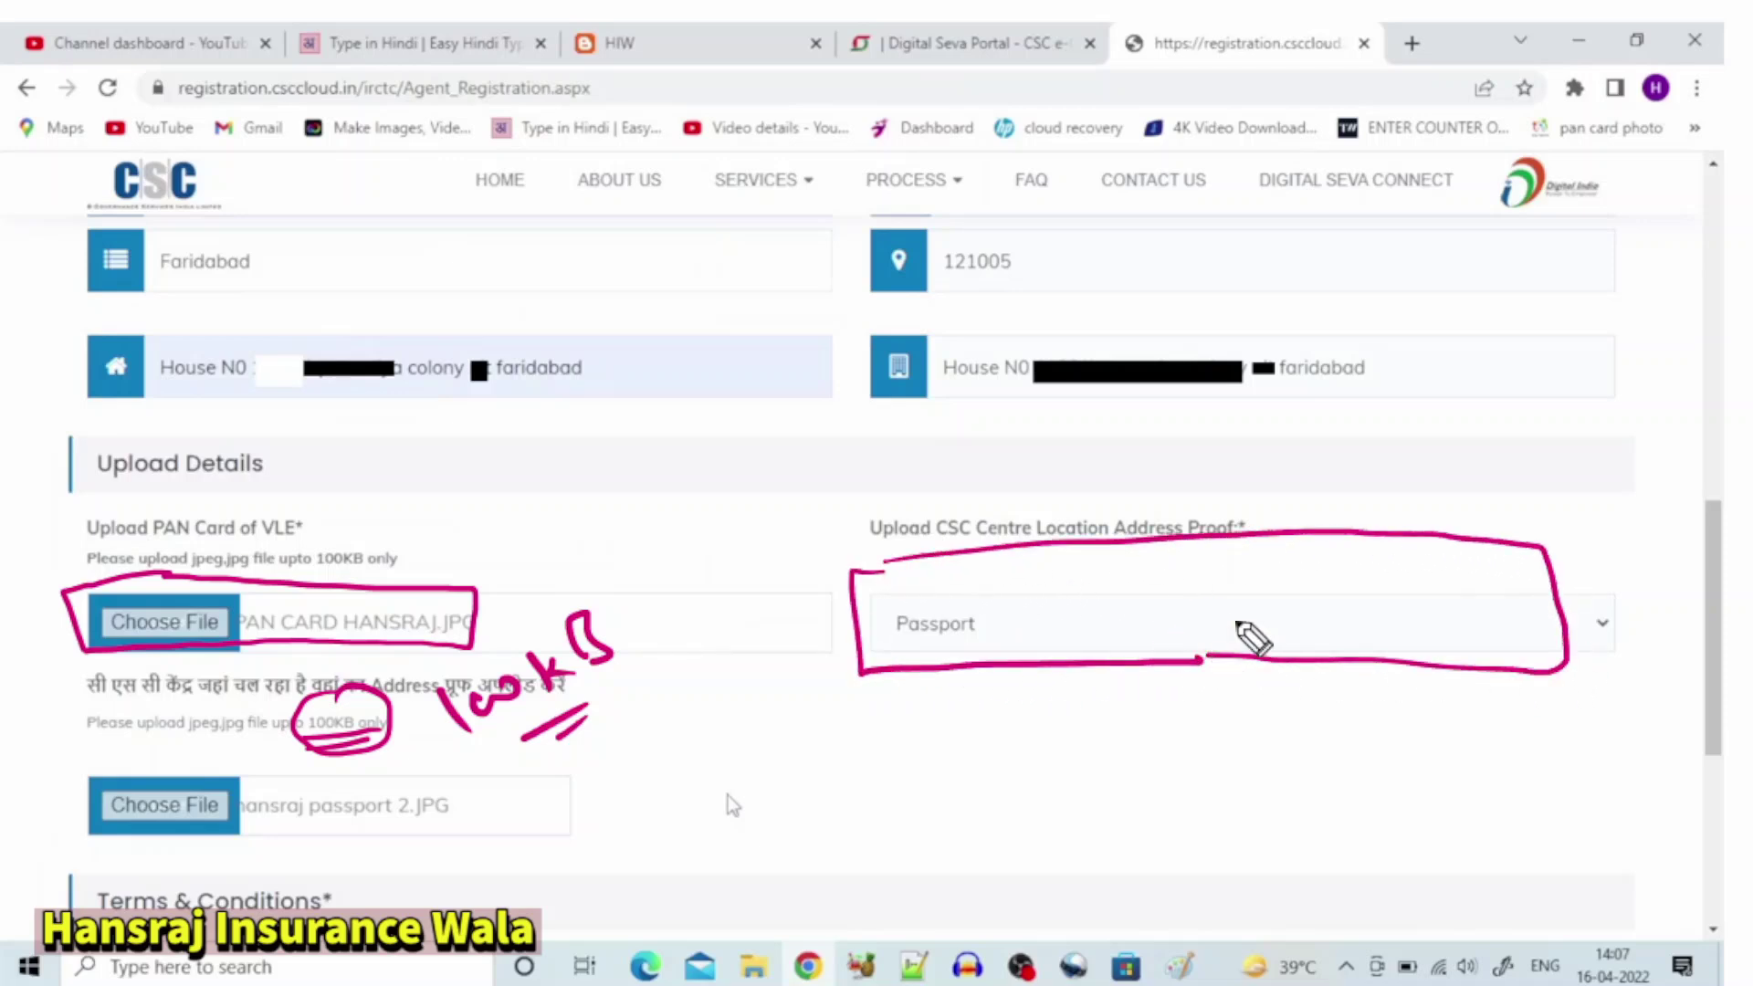
mouse_move(1186, 290)
left_mouse_down()
mouse_move(1034, 282)
mouse_move(913, 438)
mouse_move(1361, 457)
mouse_move(1330, 293)
mouse_move(1107, 290)
left_mouse_up()
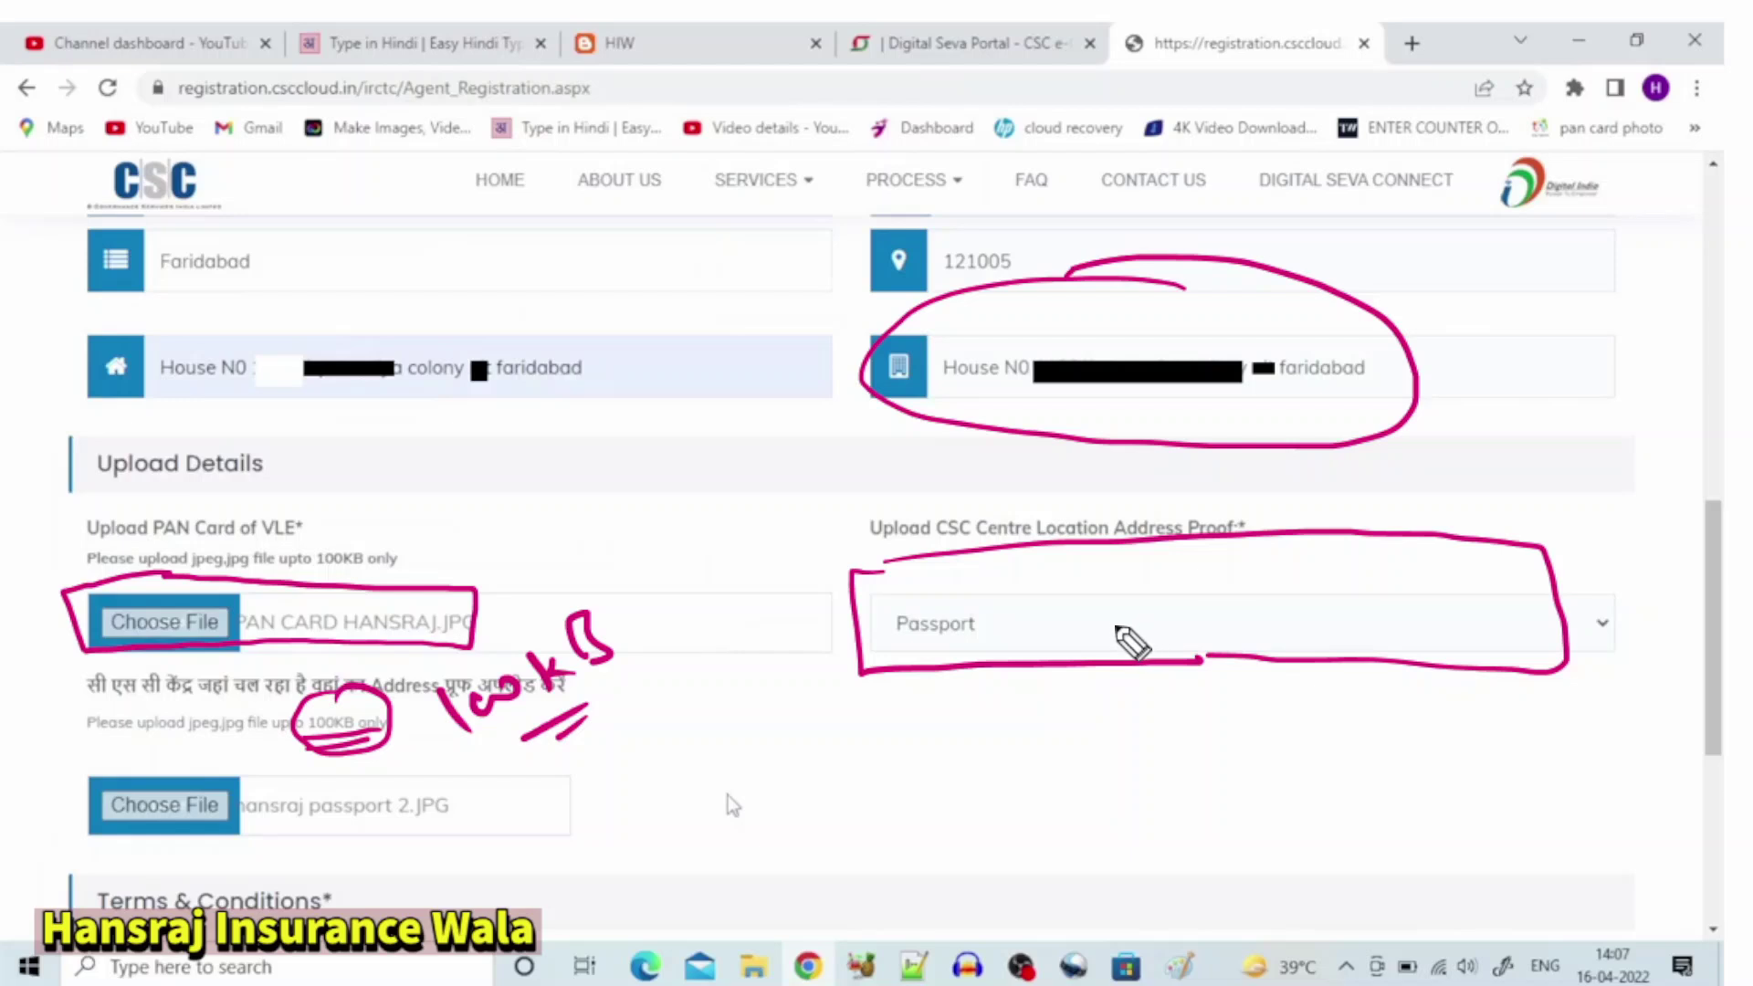
mouse_move(949, 639)
left_mouse_down()
mouse_move(954, 665)
mouse_move(1009, 625)
left_mouse_up()
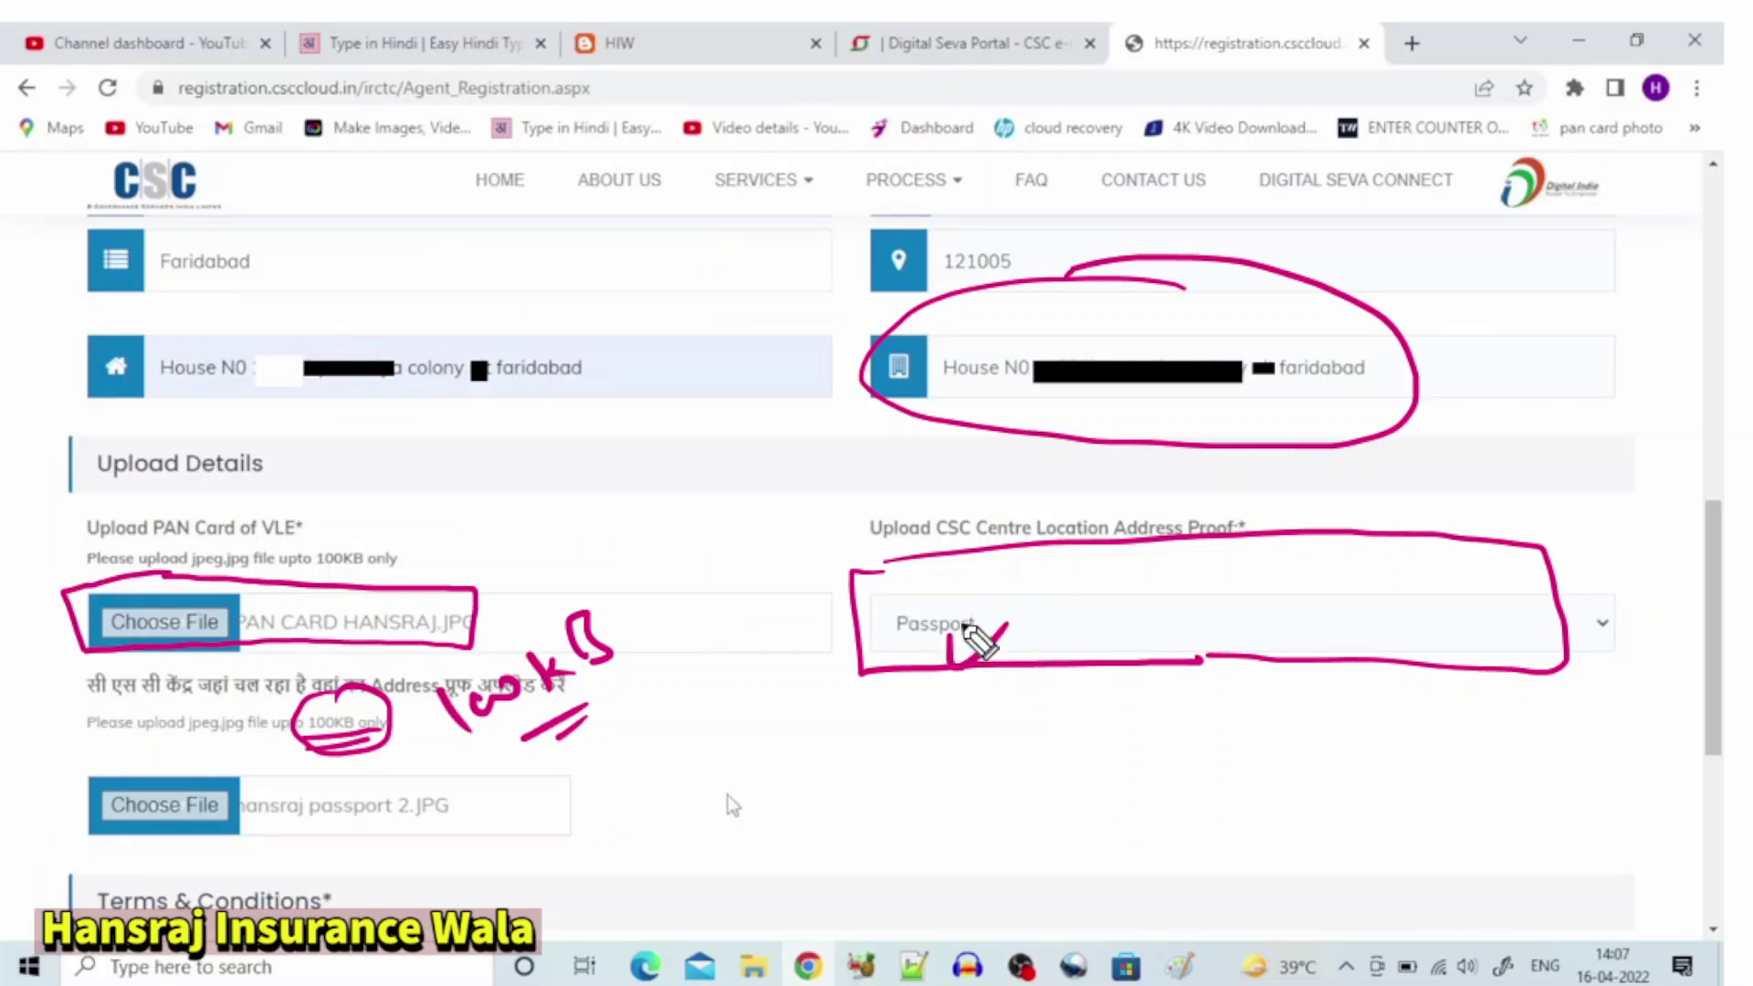
Step: Outline the address proof file upload, add a tick mark beside it, and clear all ink
mouse_move(123, 754)
left_mouse_down()
mouse_move(66, 804)
mouse_move(173, 831)
mouse_move(448, 826)
mouse_move(511, 762)
mouse_move(69, 769)
left_mouse_up()
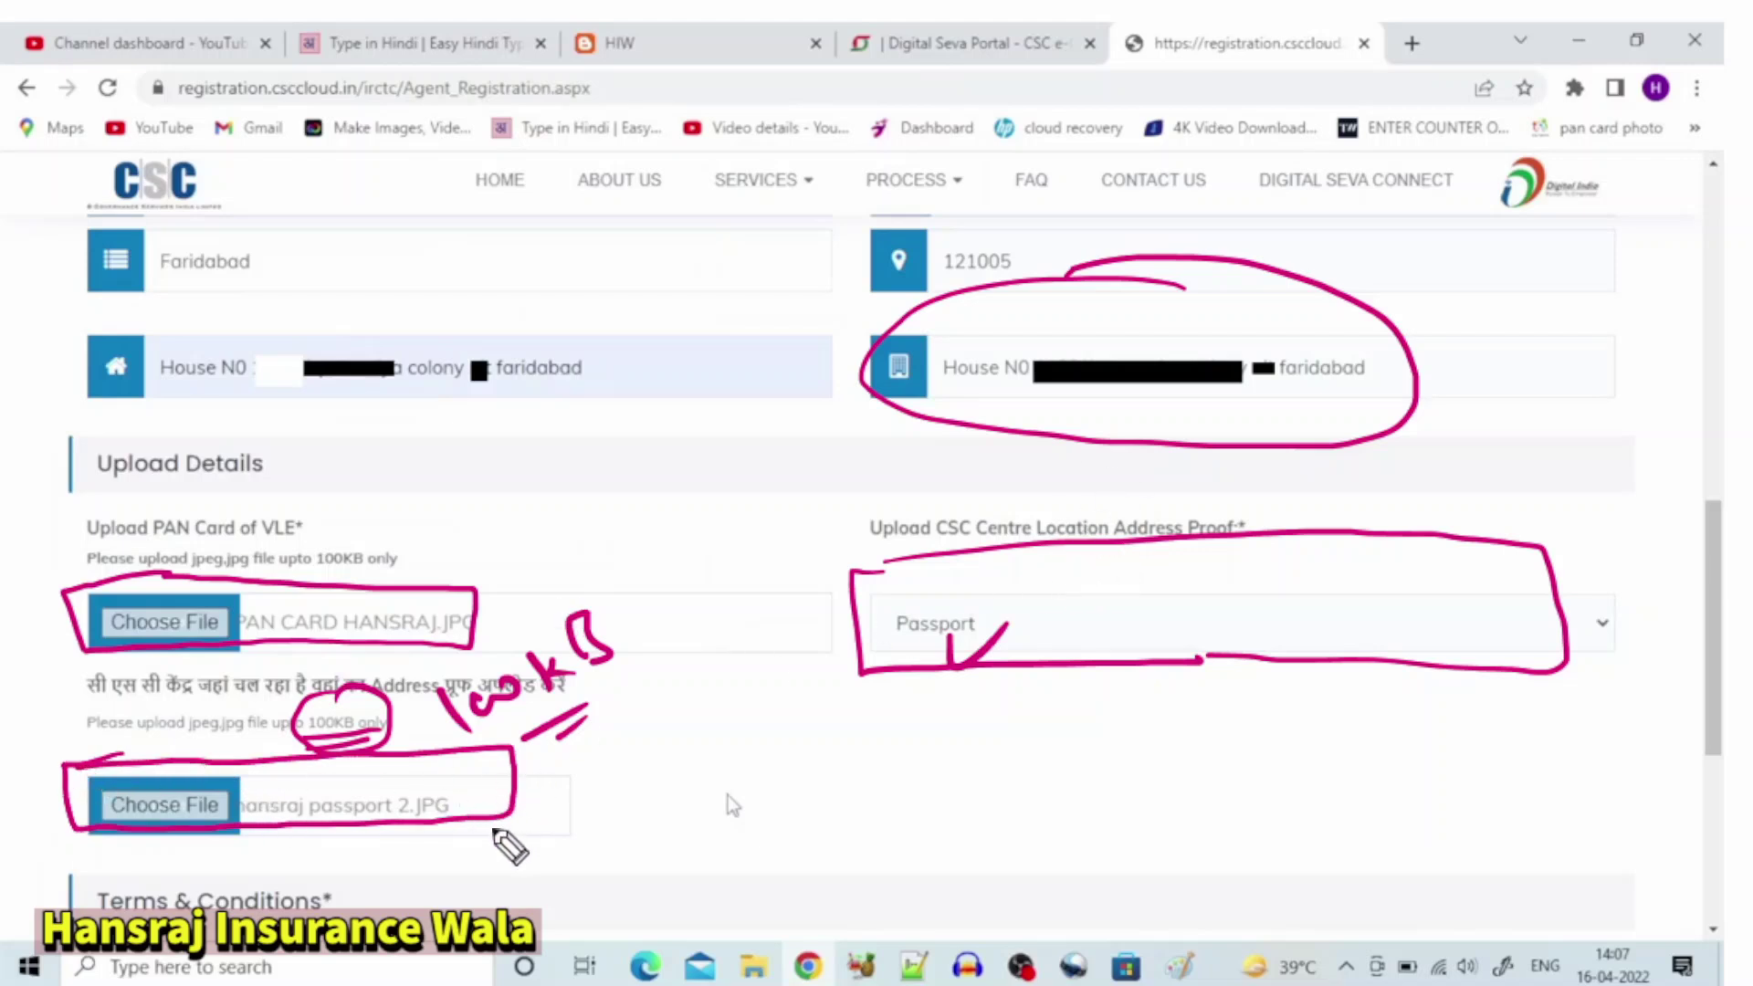
left_click_drag(491, 826, 585, 769)
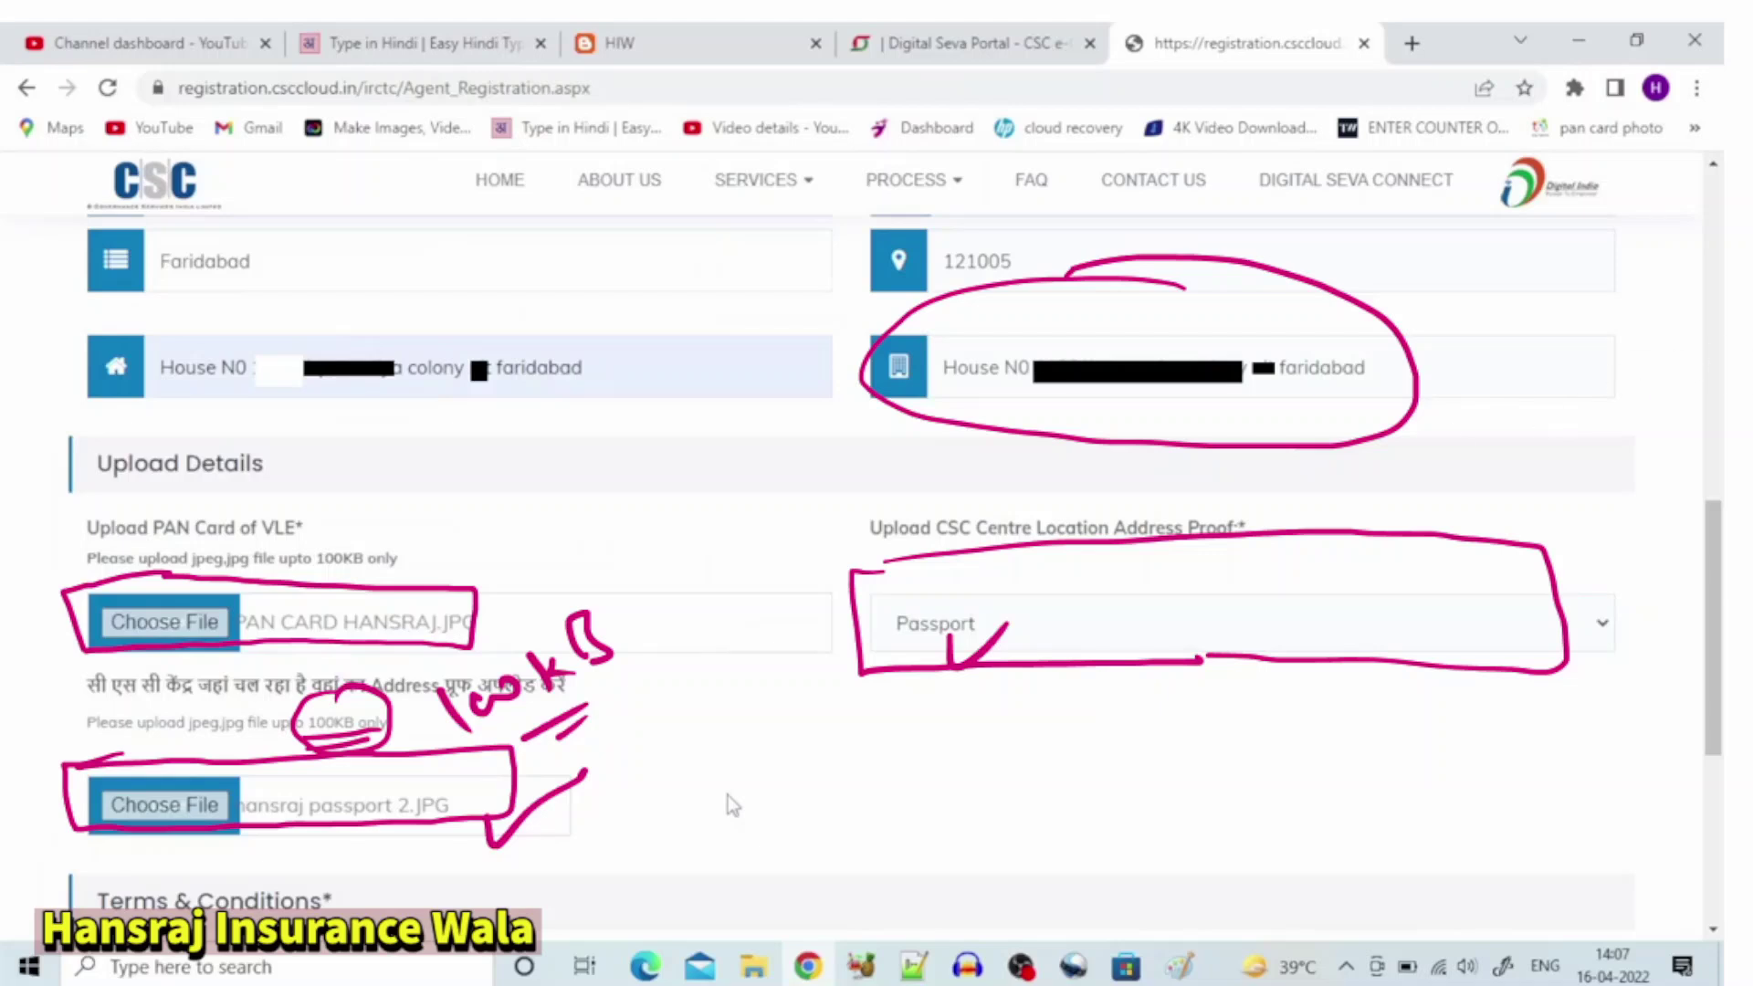
key("Escape")
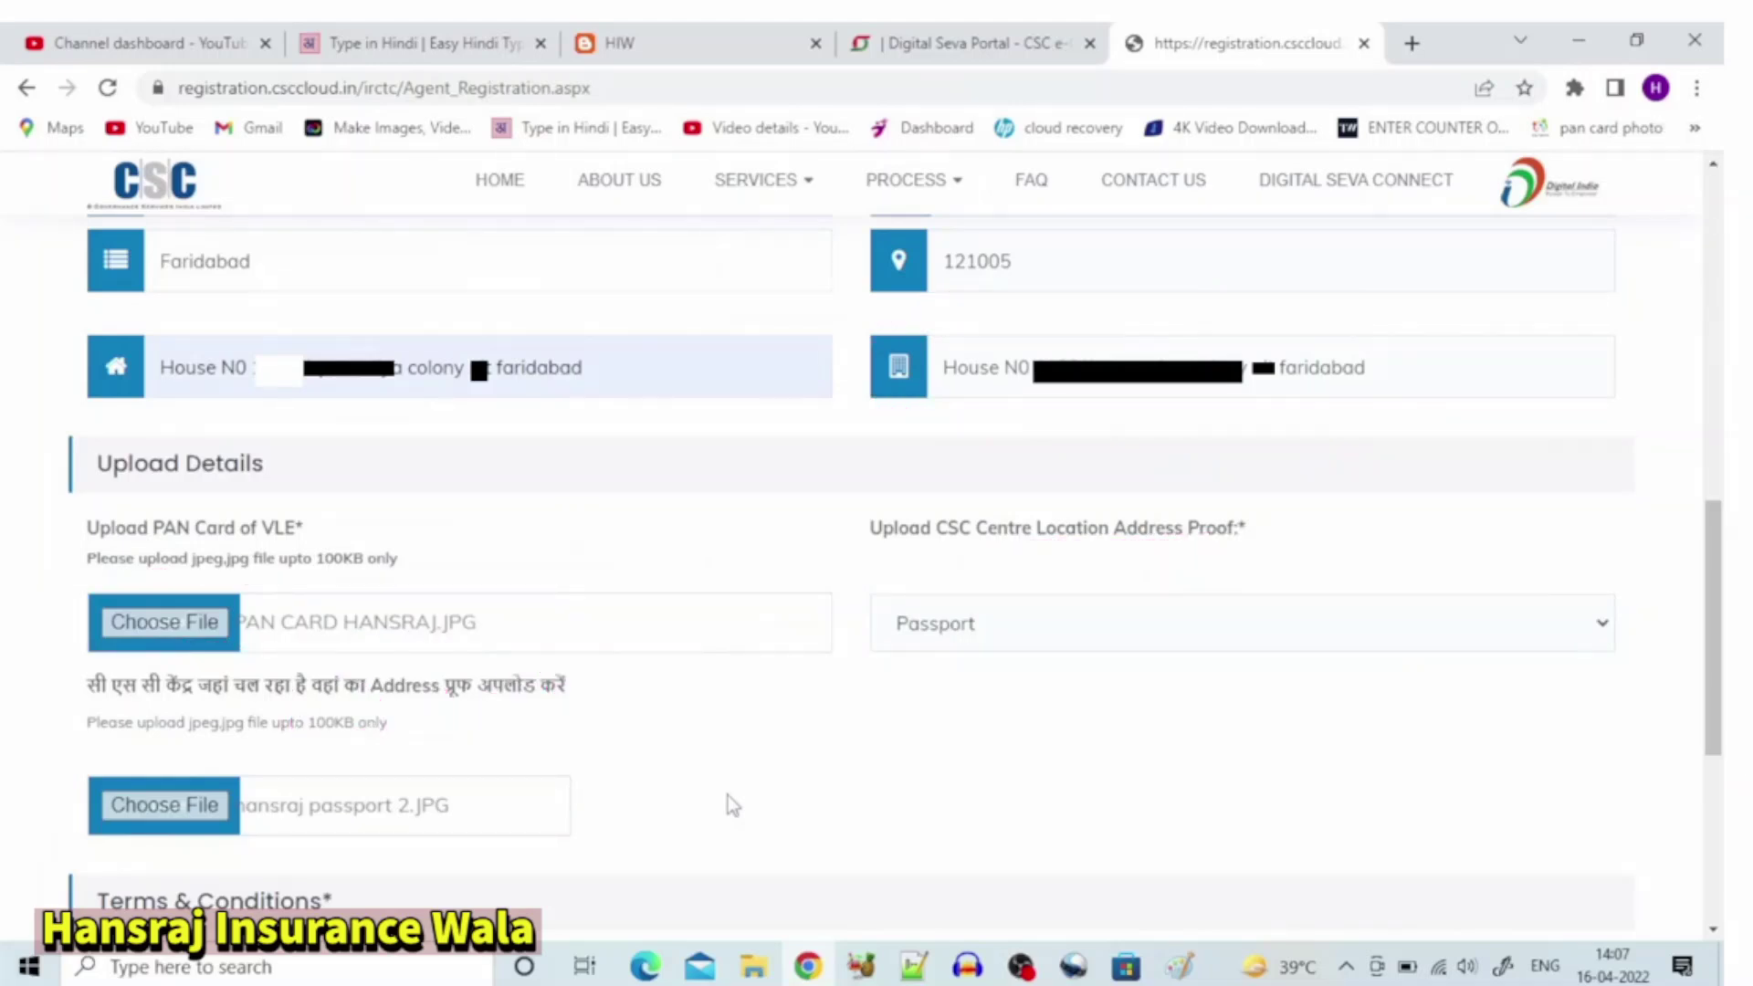
Step: Circle both consent checkboxes under Terms & Conditions and outline Pay & Submit with the pen
scroll(727, 797, "down", 3)
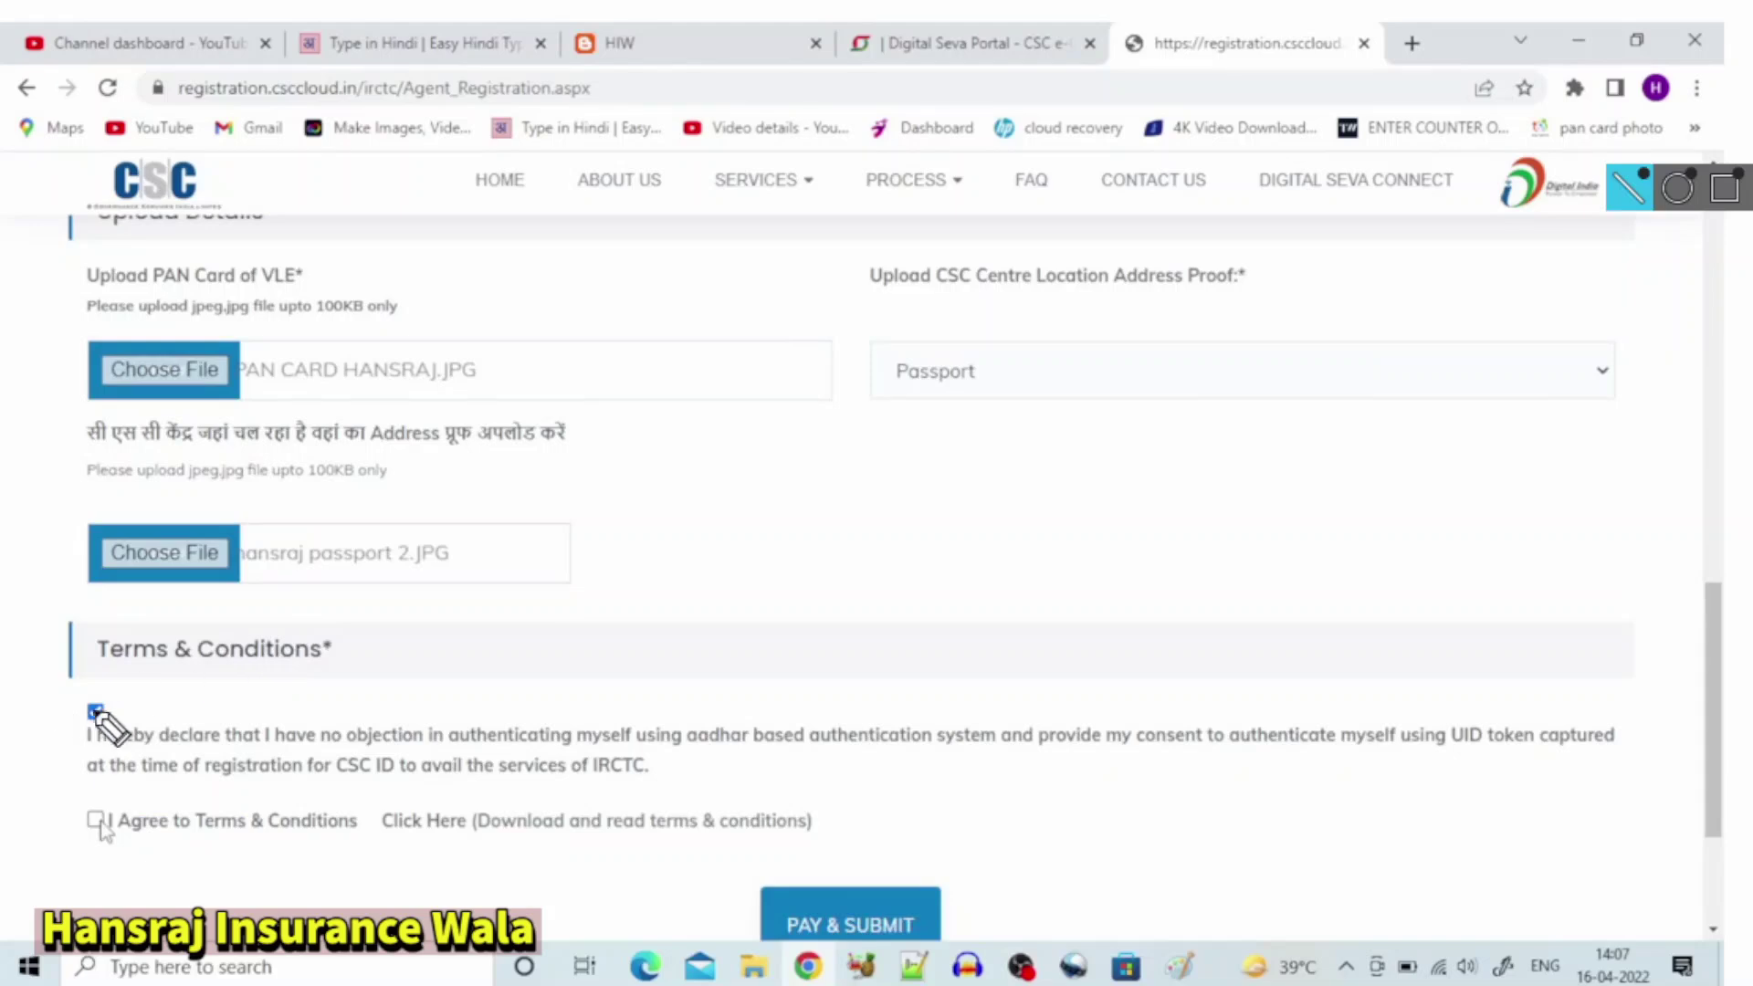
left_click_drag(91, 687, 84, 680)
mouse_move(95, 785)
left_mouse_down()
mouse_move(97, 848)
mouse_move(99, 833)
left_mouse_up()
mouse_move(747, 872)
left_mouse_down()
mouse_move(756, 930)
mouse_move(881, 855)
mouse_move(970, 924)
left_mouse_up()
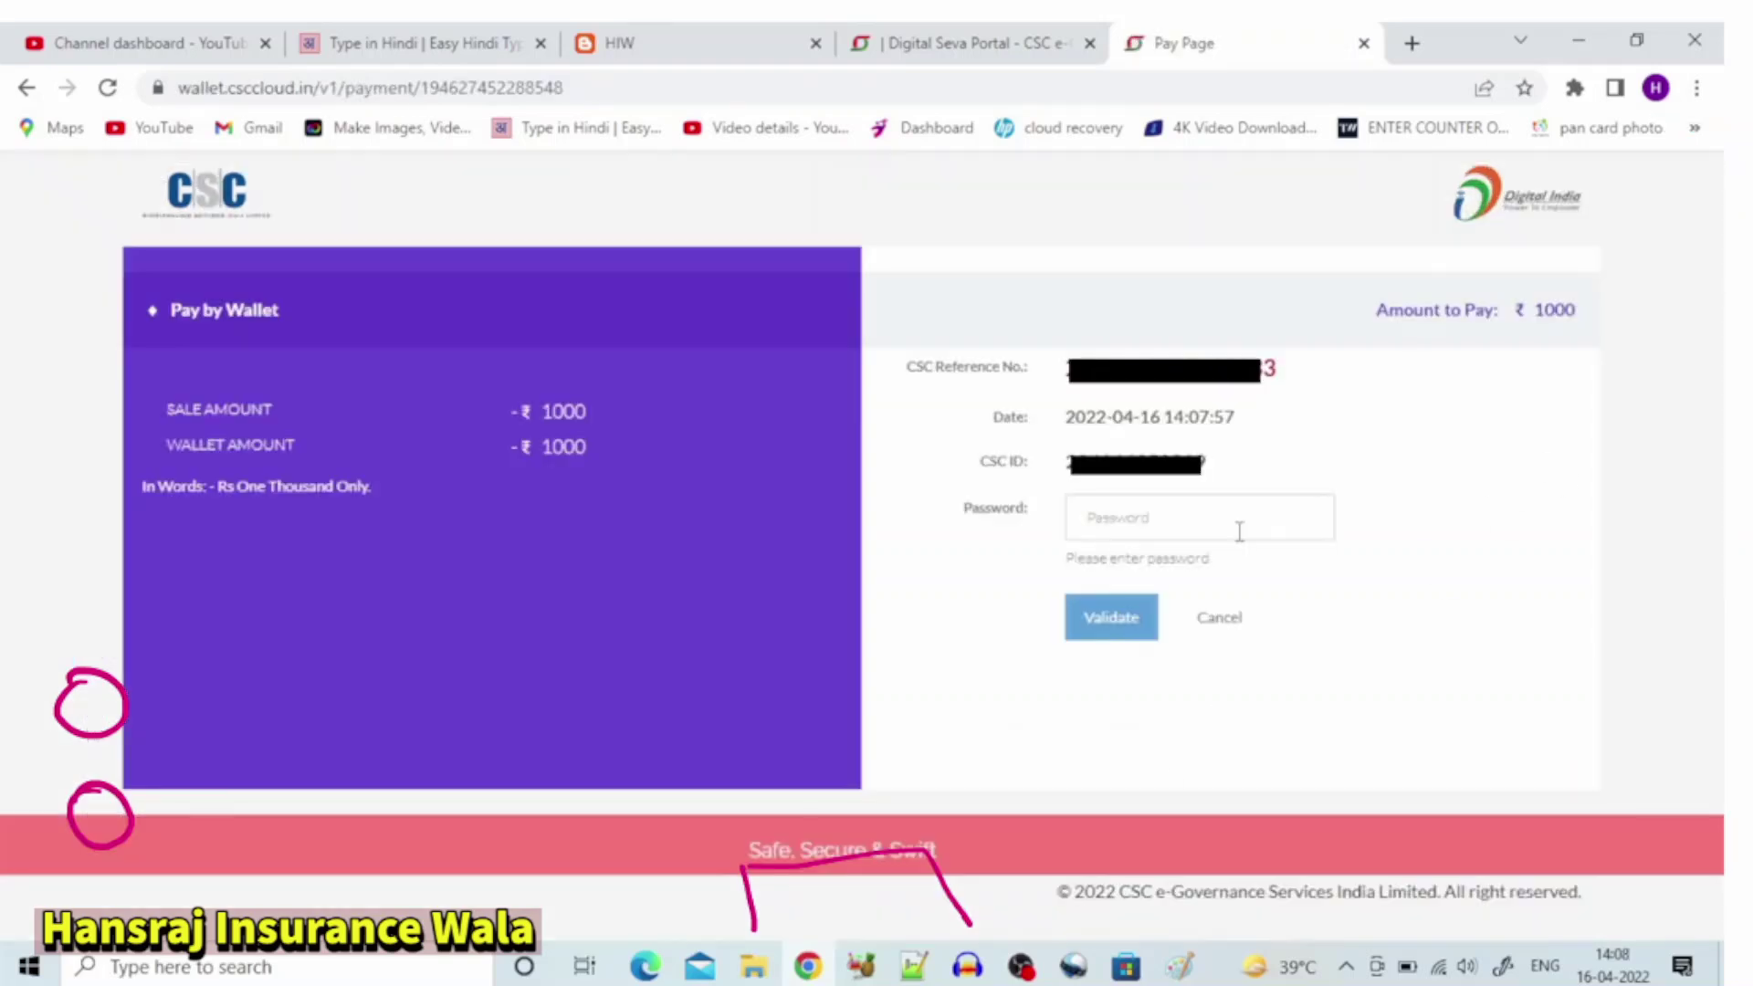
Step: Outline the wallet Password field on the payment page with the pen and clear the ink
key("ctrl+shift+3")
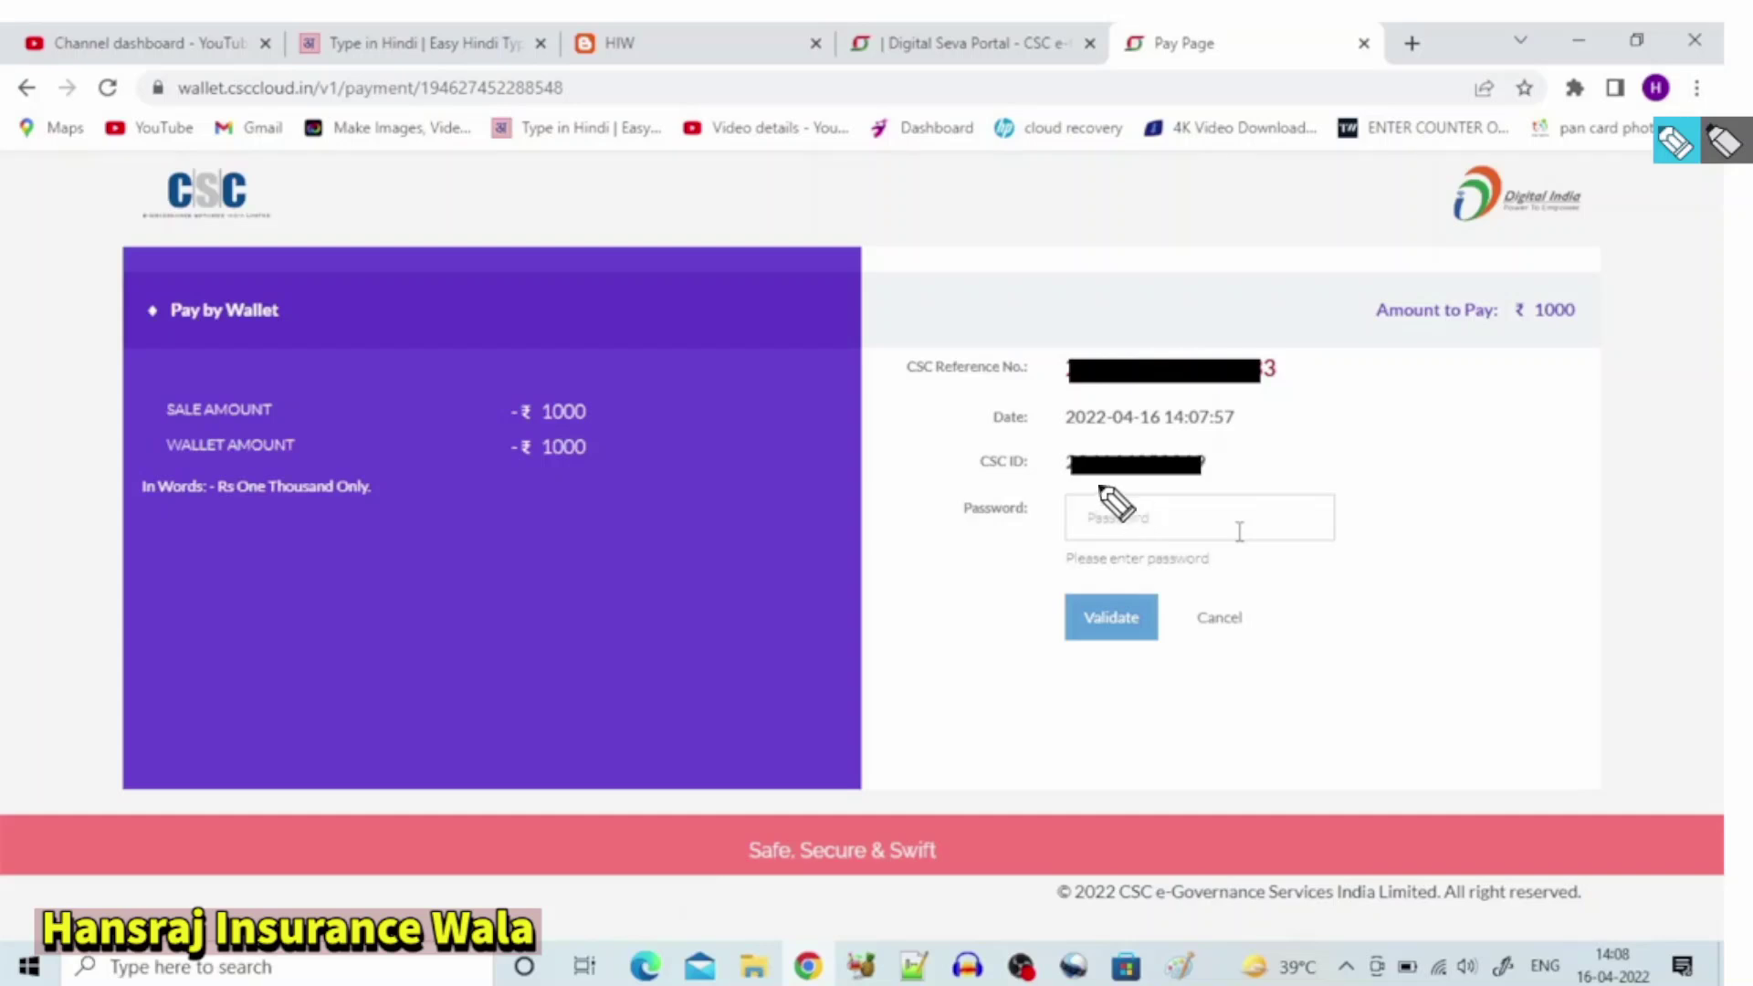
mouse_move(1099, 486)
left_mouse_down()
mouse_move(1059, 547)
mouse_move(1267, 559)
mouse_move(1314, 489)
mouse_move(1100, 498)
left_mouse_up()
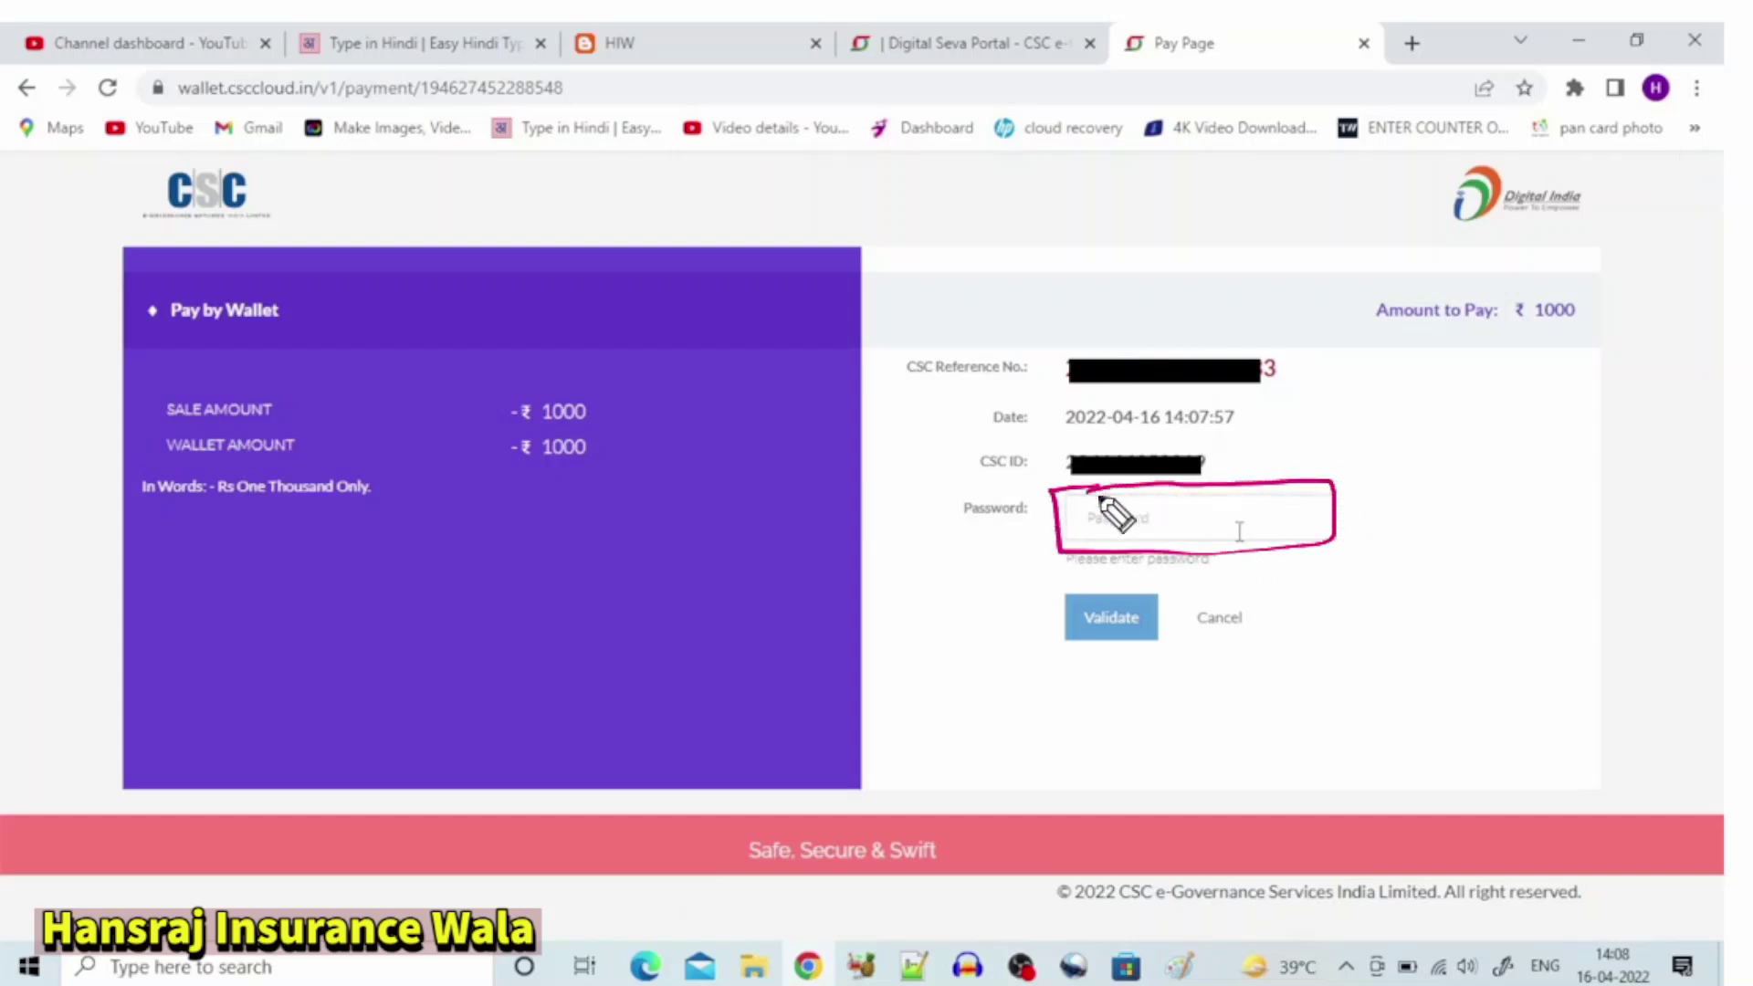
key("Escape")
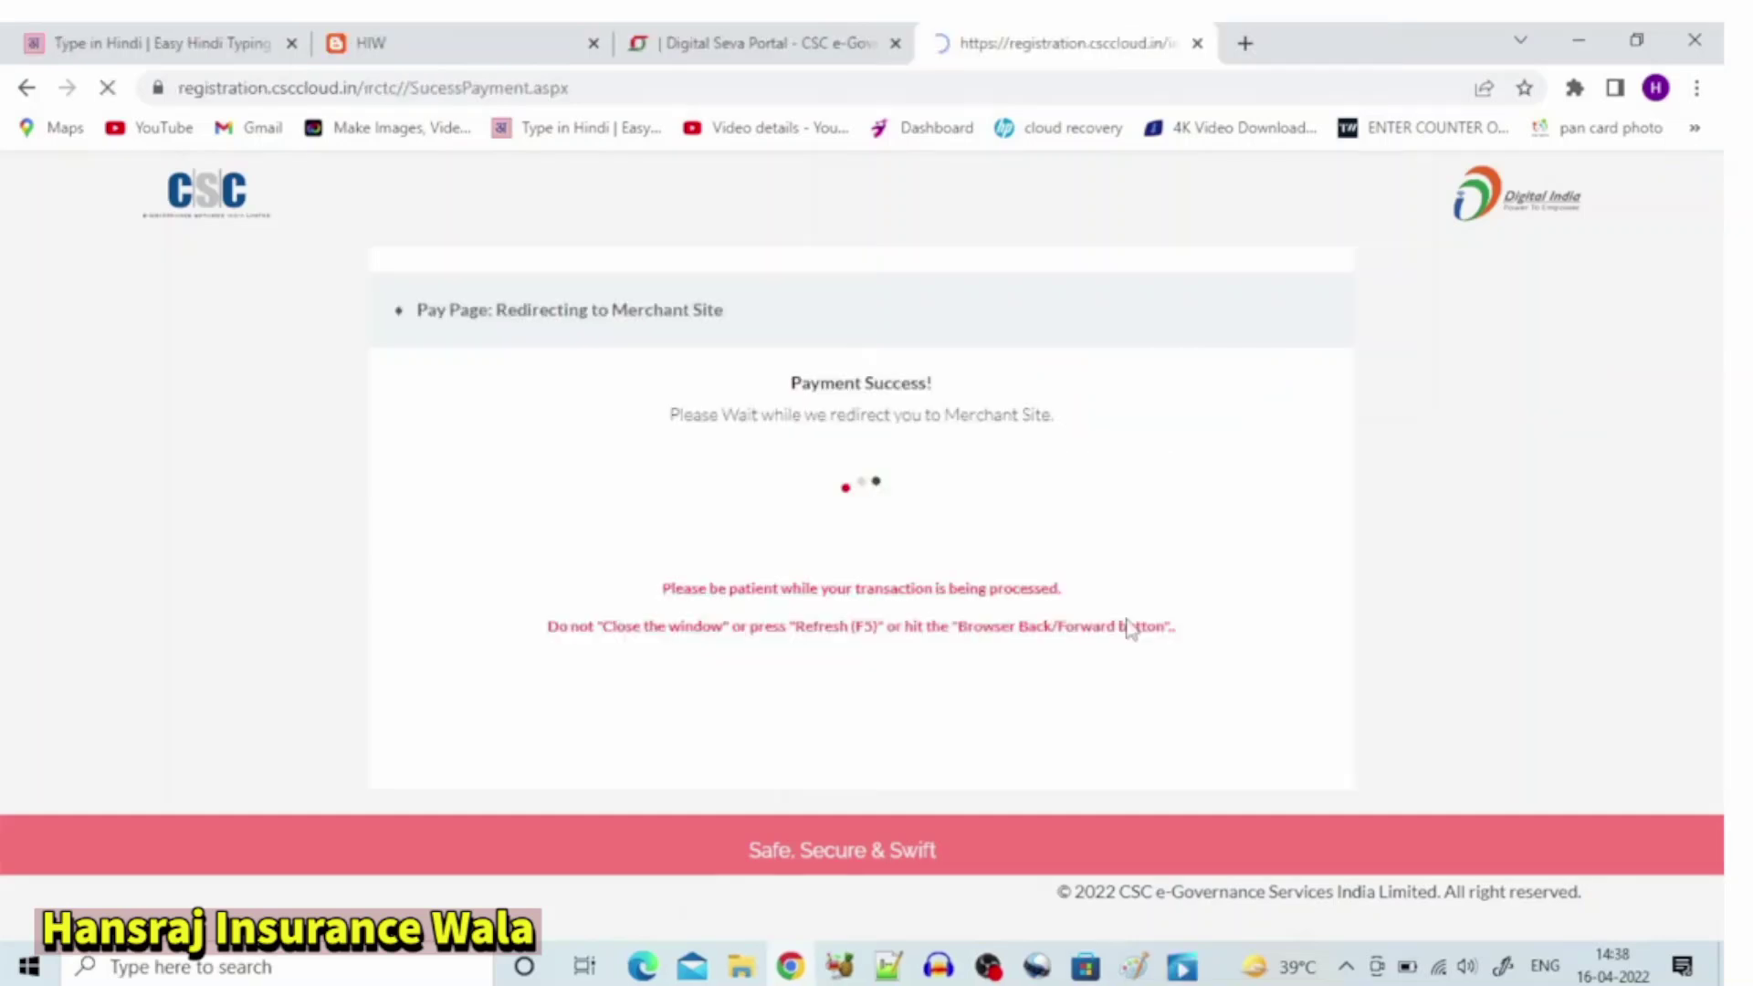
Step: Circle and tick the sale and wallet amounts, handwrite "Non Refund" beside the payment details, and add a circled "1100" below Amount to Pay
key("ctrl+alt+d")
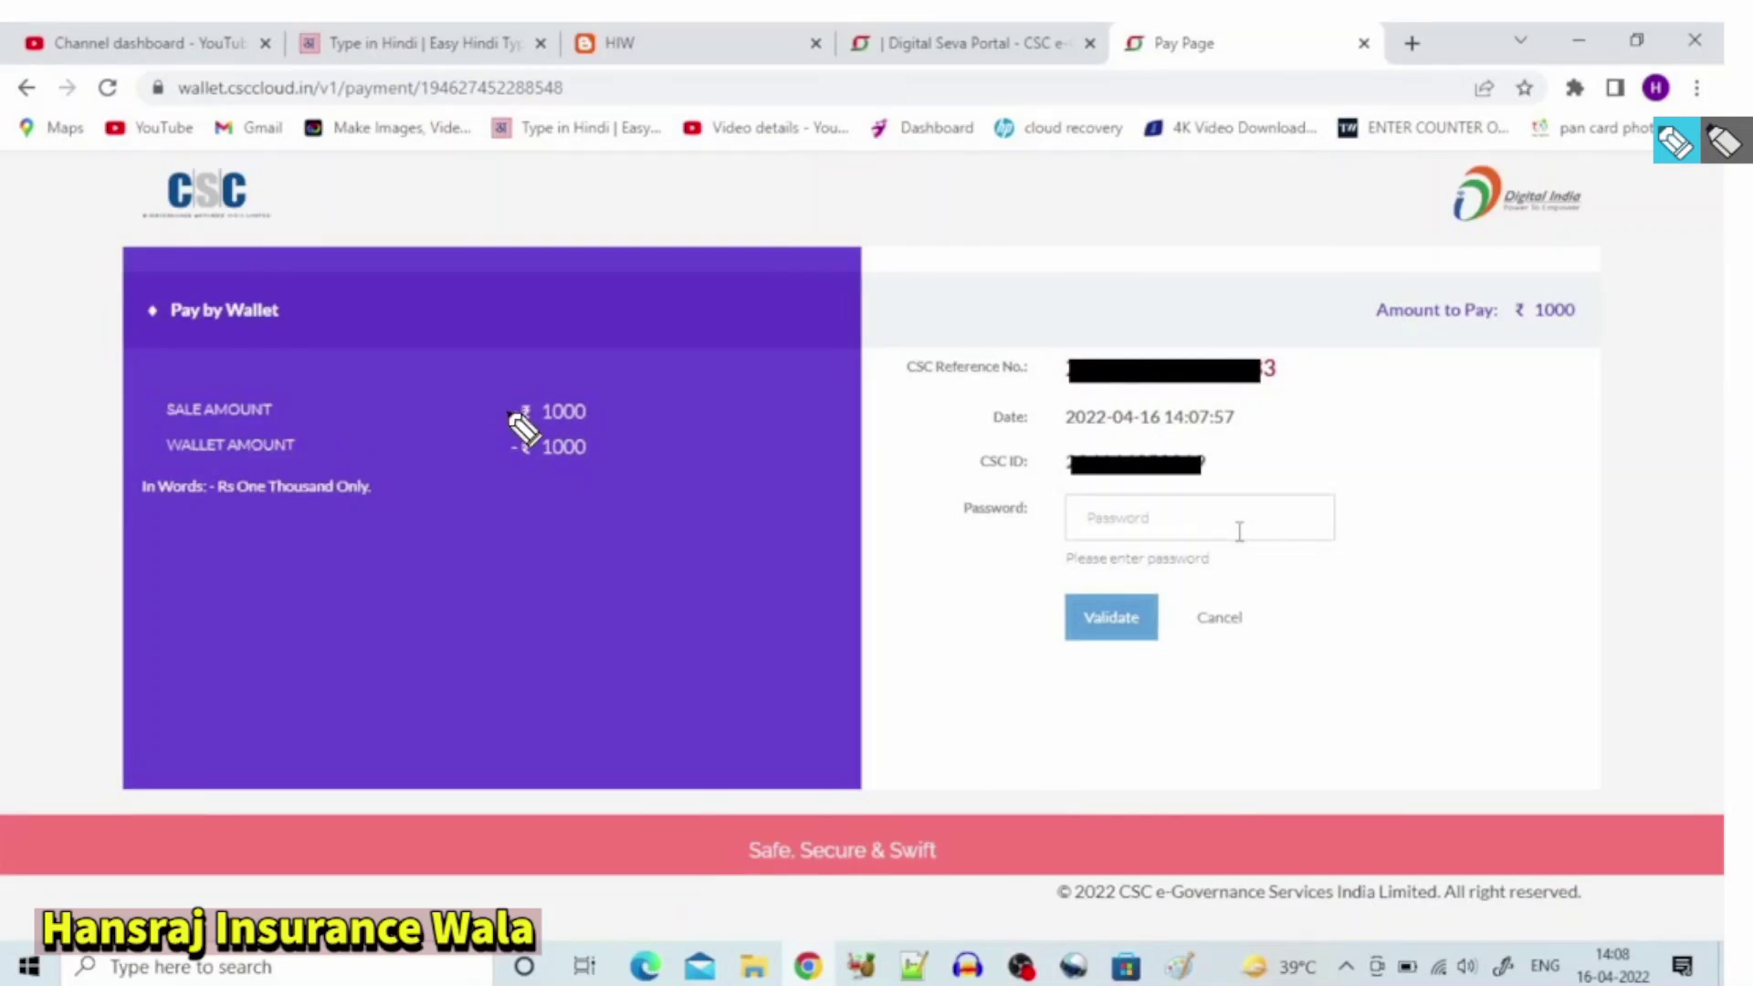
mouse_move(581, 372)
left_mouse_down()
mouse_move(539, 381)
mouse_move(618, 391)
mouse_move(534, 484)
mouse_move(689, 436)
left_mouse_up()
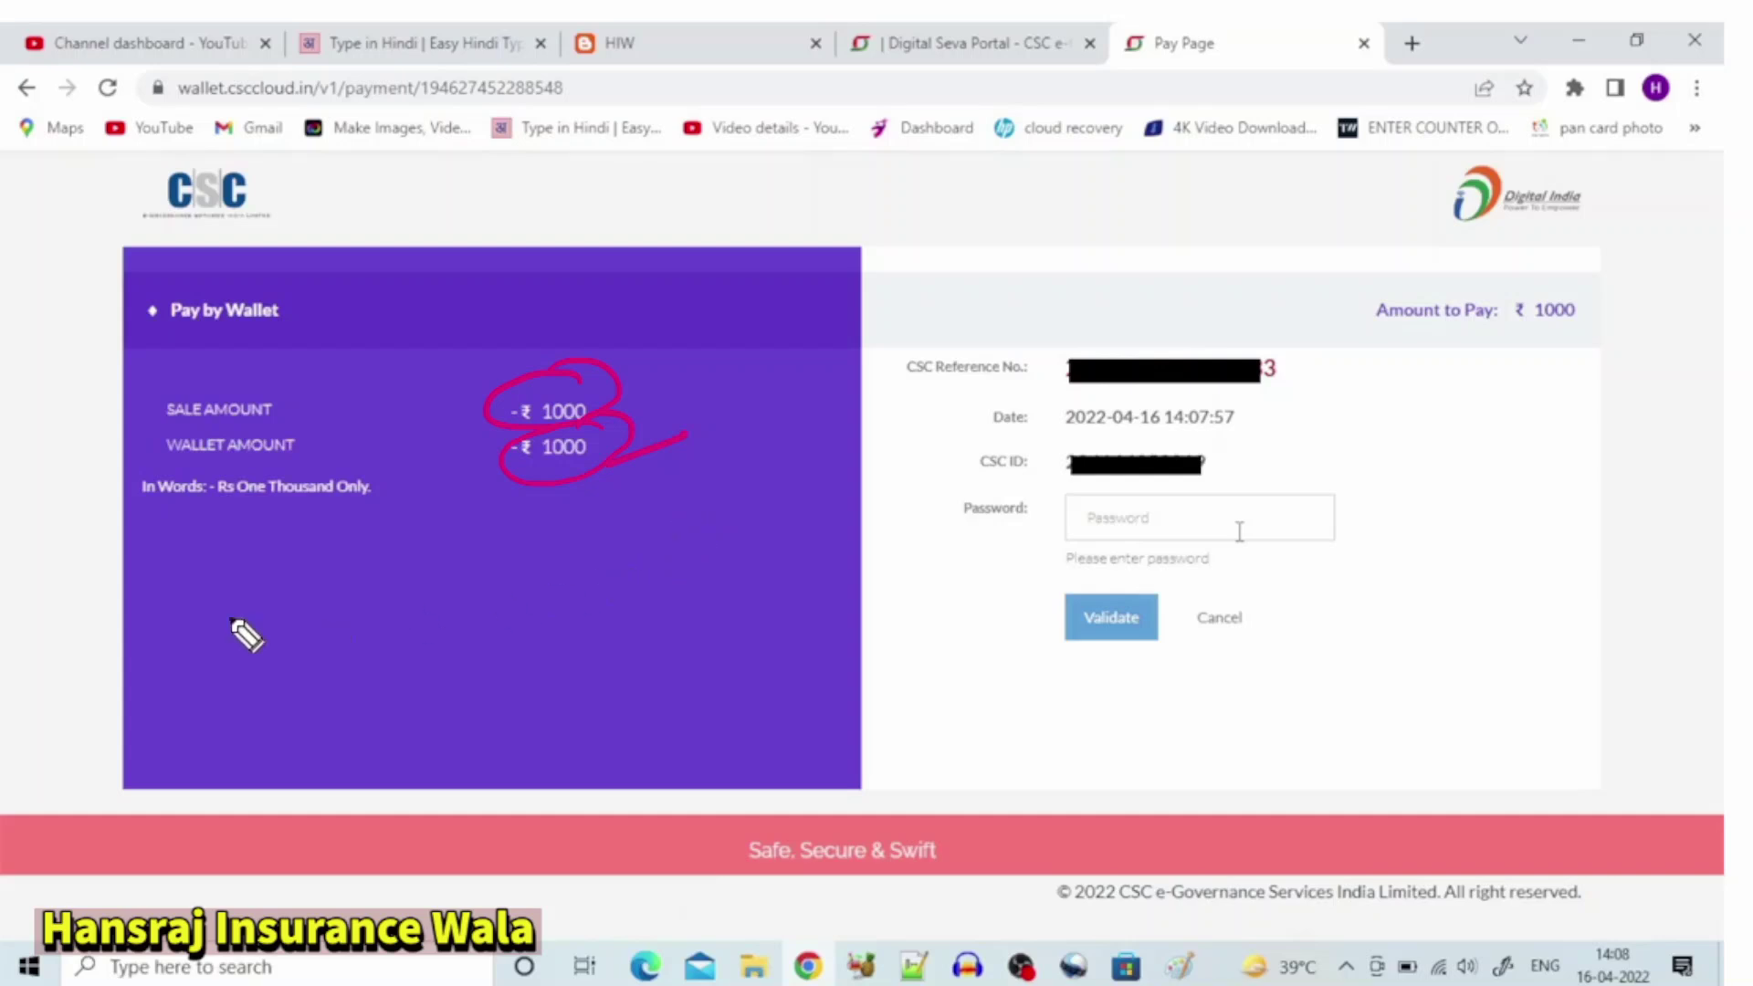
mouse_move(1365, 461)
left_mouse_down()
mouse_move(1465, 419)
mouse_move(1470, 432)
left_mouse_up()
mouse_move(1376, 503)
left_mouse_down()
mouse_move(1385, 548)
mouse_move(1459, 528)
mouse_move(1516, 474)
mouse_move(1567, 466)
mouse_move(1508, 435)
mouse_move(1539, 439)
mouse_move(1501, 441)
left_mouse_up()
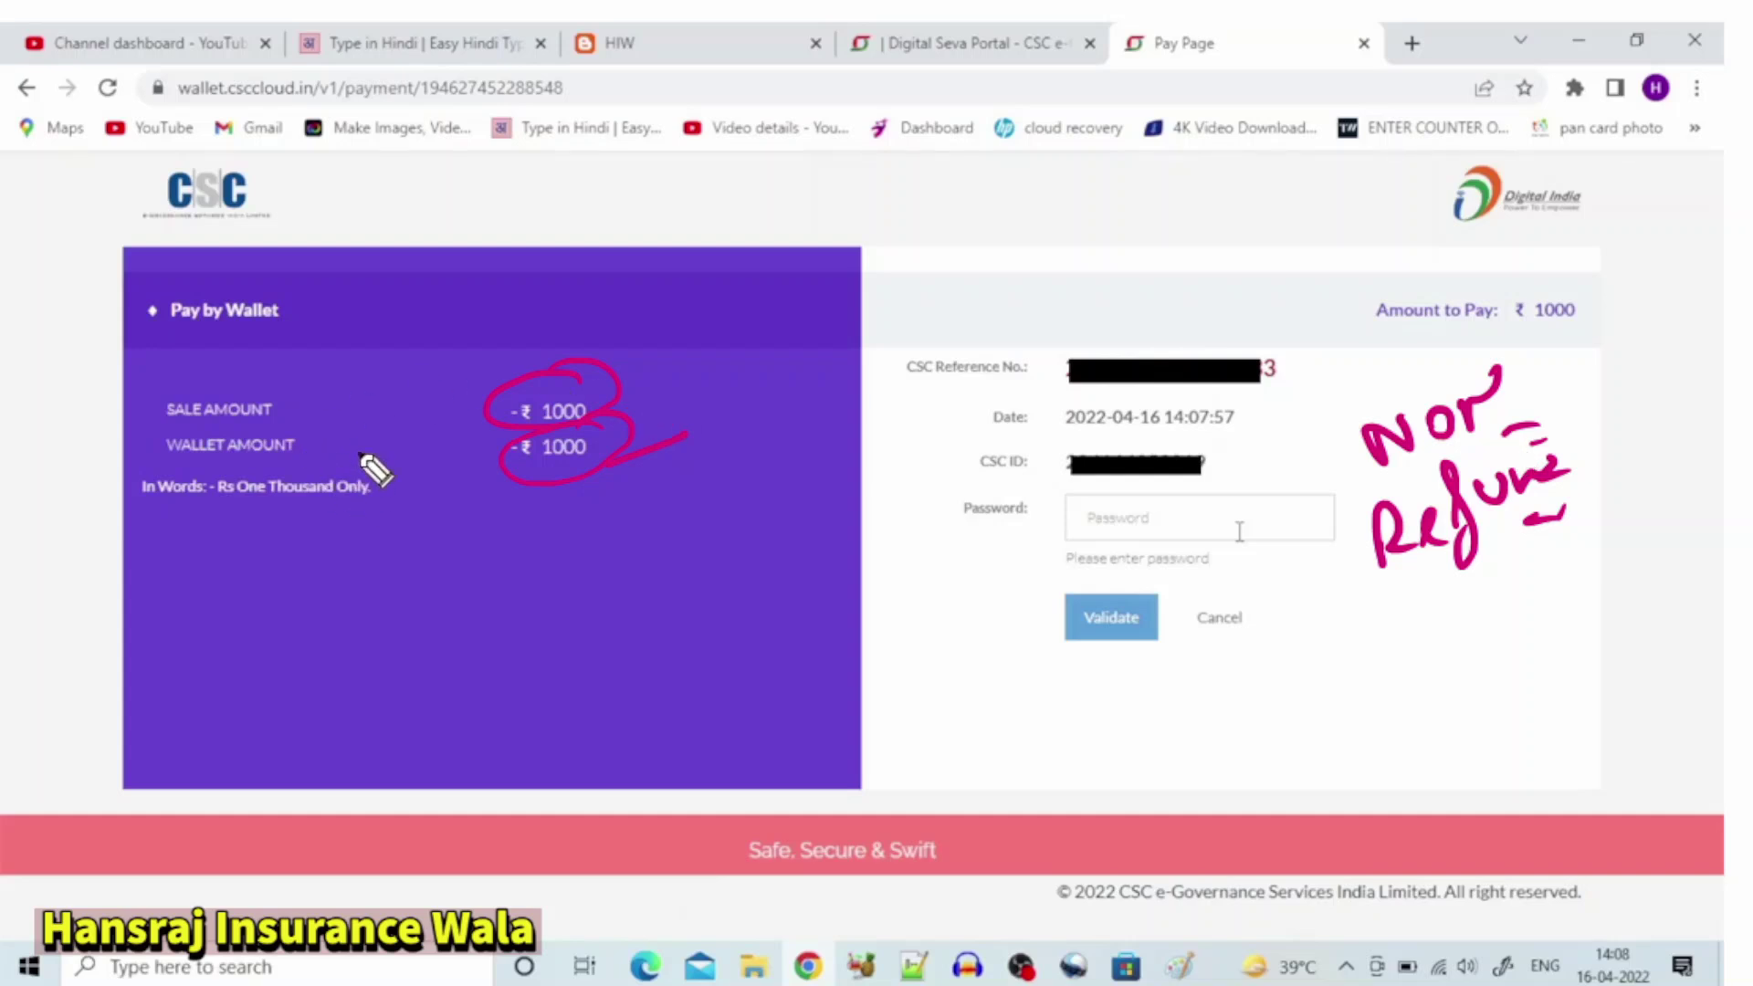
mouse_move(568, 437)
left_mouse_down()
mouse_move(587, 372)
mouse_move(666, 392)
mouse_move(606, 528)
mouse_move(673, 490)
left_mouse_up()
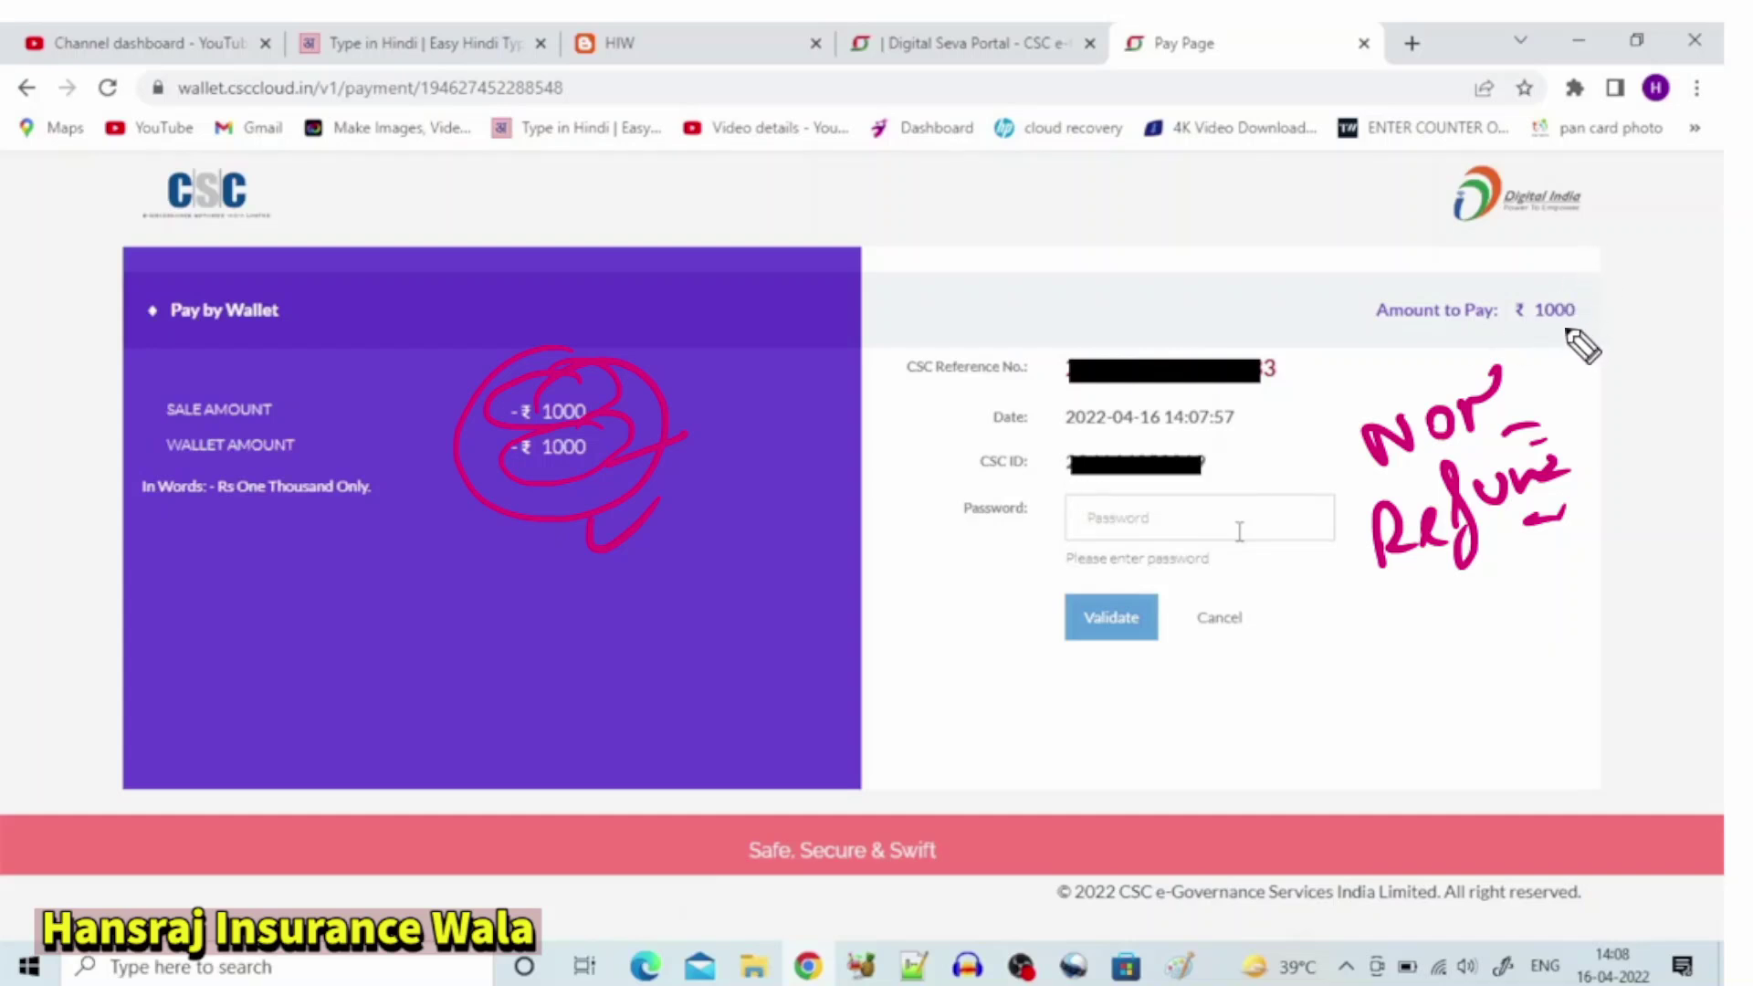
mouse_move(1553, 340)
left_mouse_down()
mouse_move(1537, 353)
mouse_move(1557, 380)
mouse_move(1604, 344)
mouse_move(1517, 334)
mouse_move(1616, 378)
mouse_move(1600, 399)
left_mouse_up()
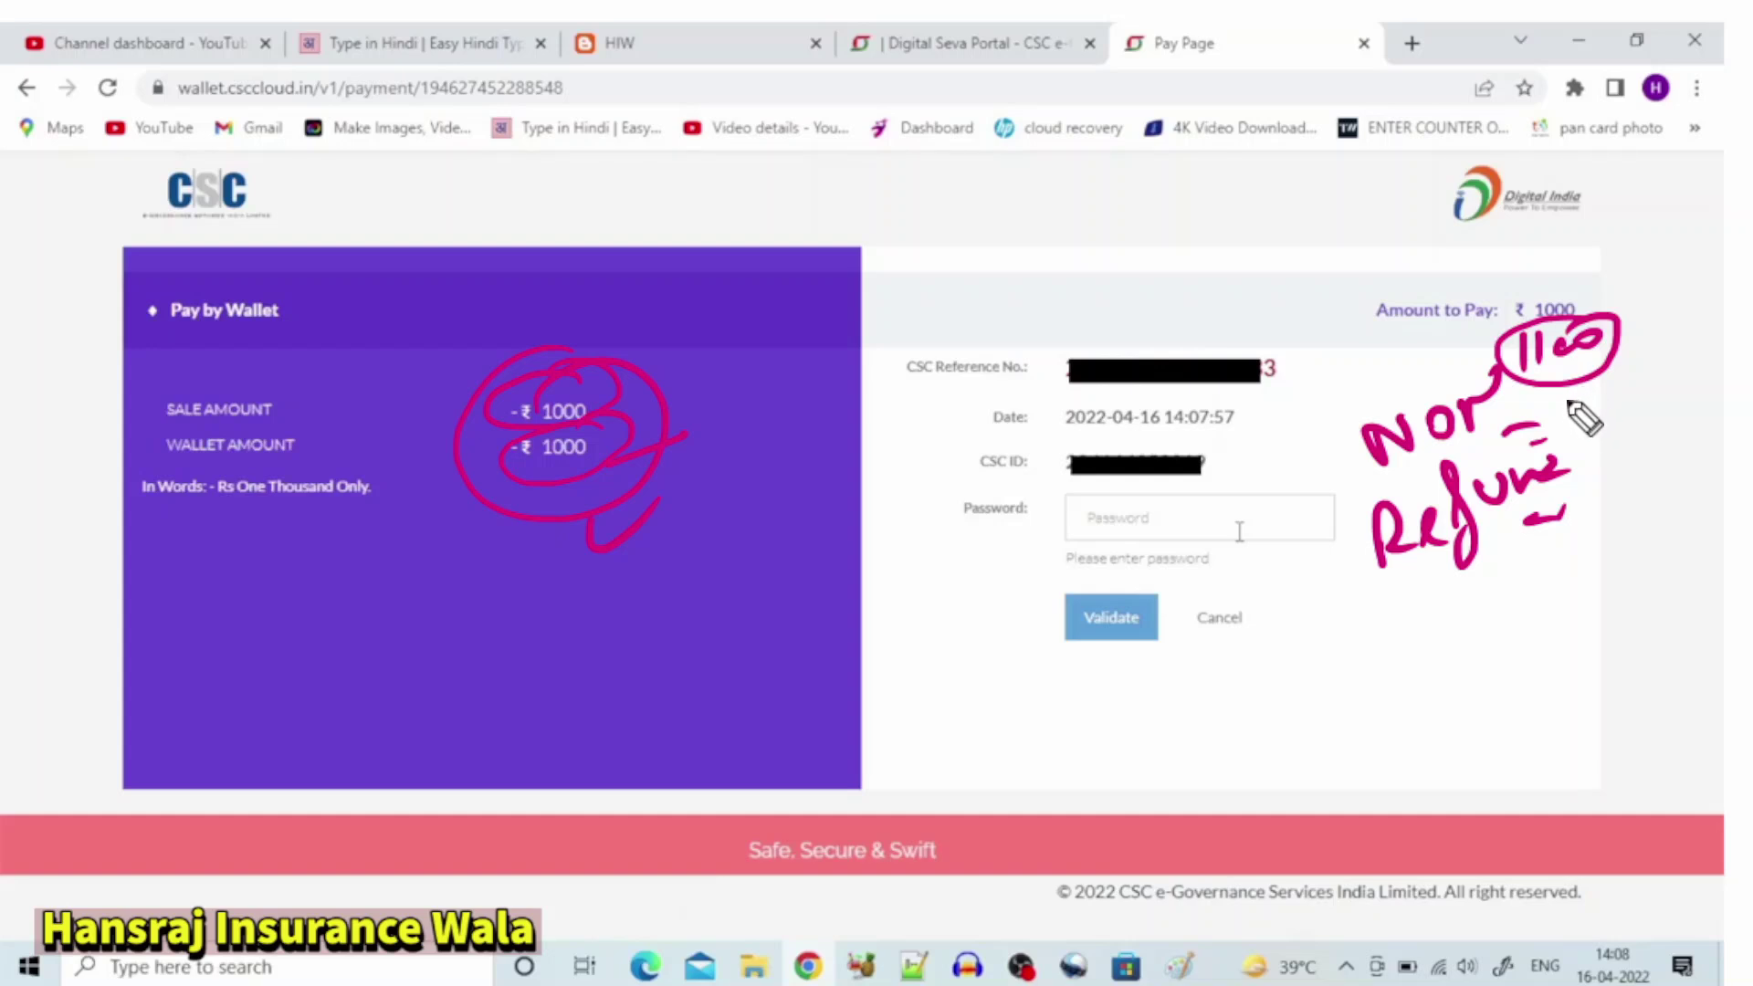
Step: Circle the Password field, add a tick mark at Validate, and clear the ink from the payment page
mouse_move(1162, 509)
left_mouse_down()
mouse_move(1177, 483)
mouse_move(1174, 525)
left_mouse_up()
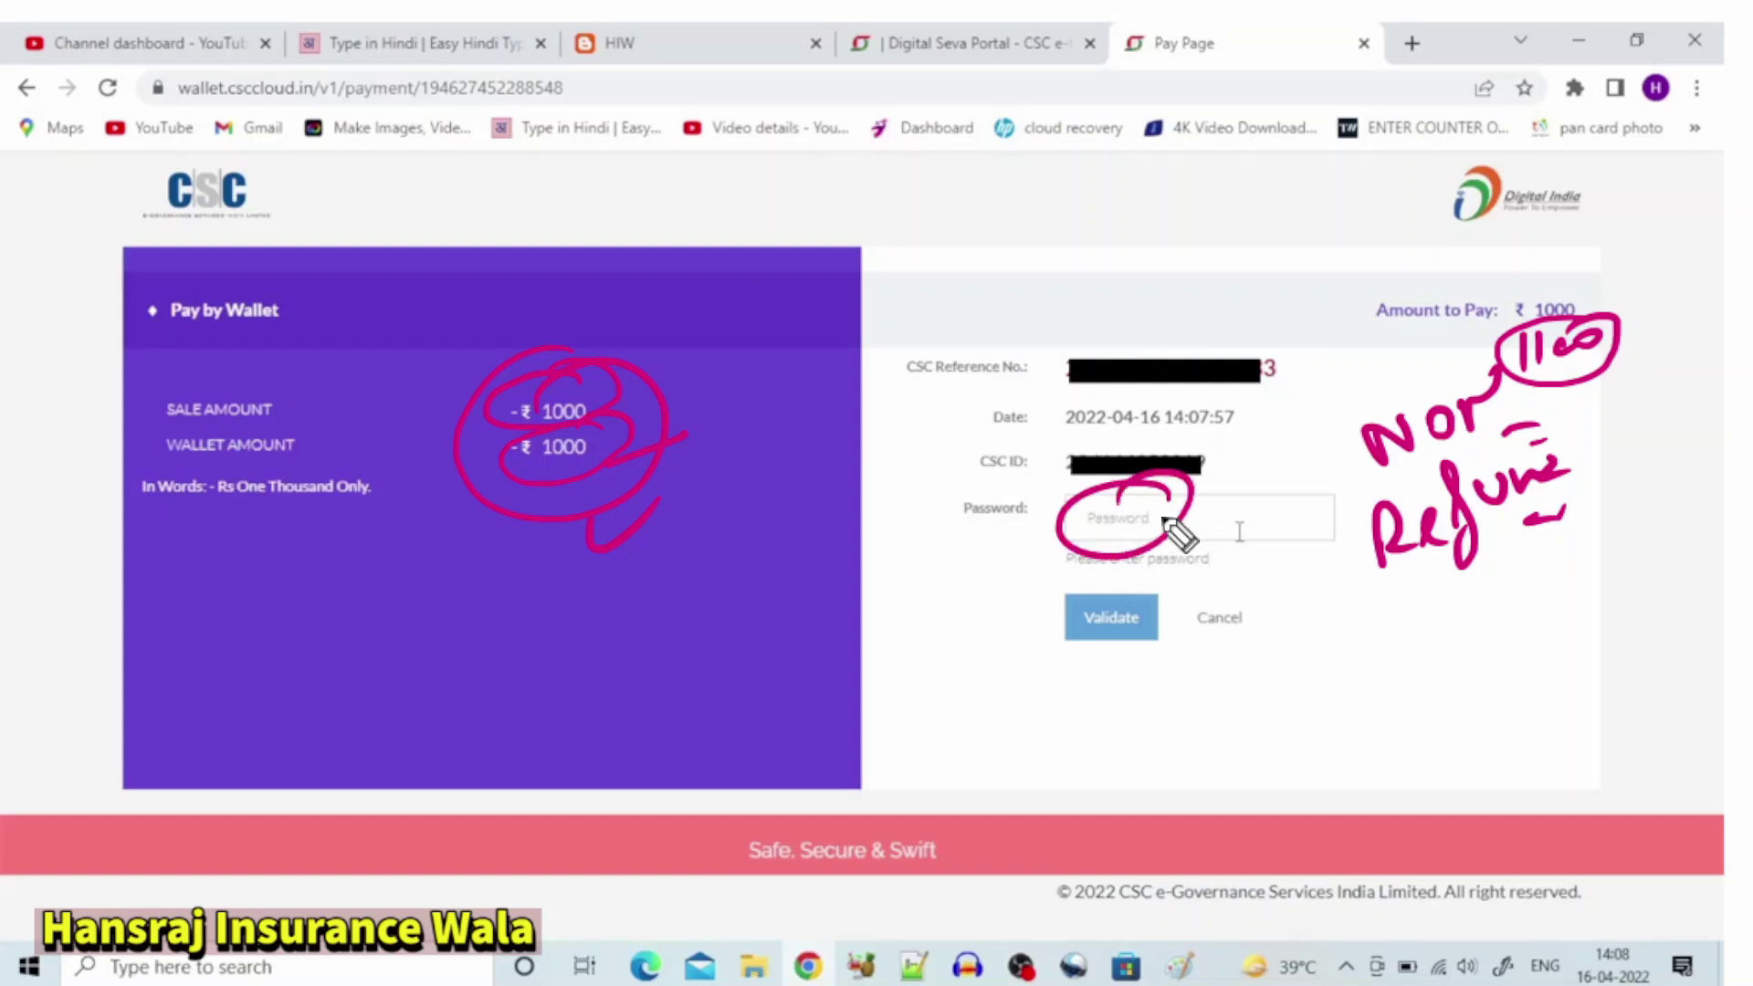
left_click_drag(1070, 650, 1142, 634)
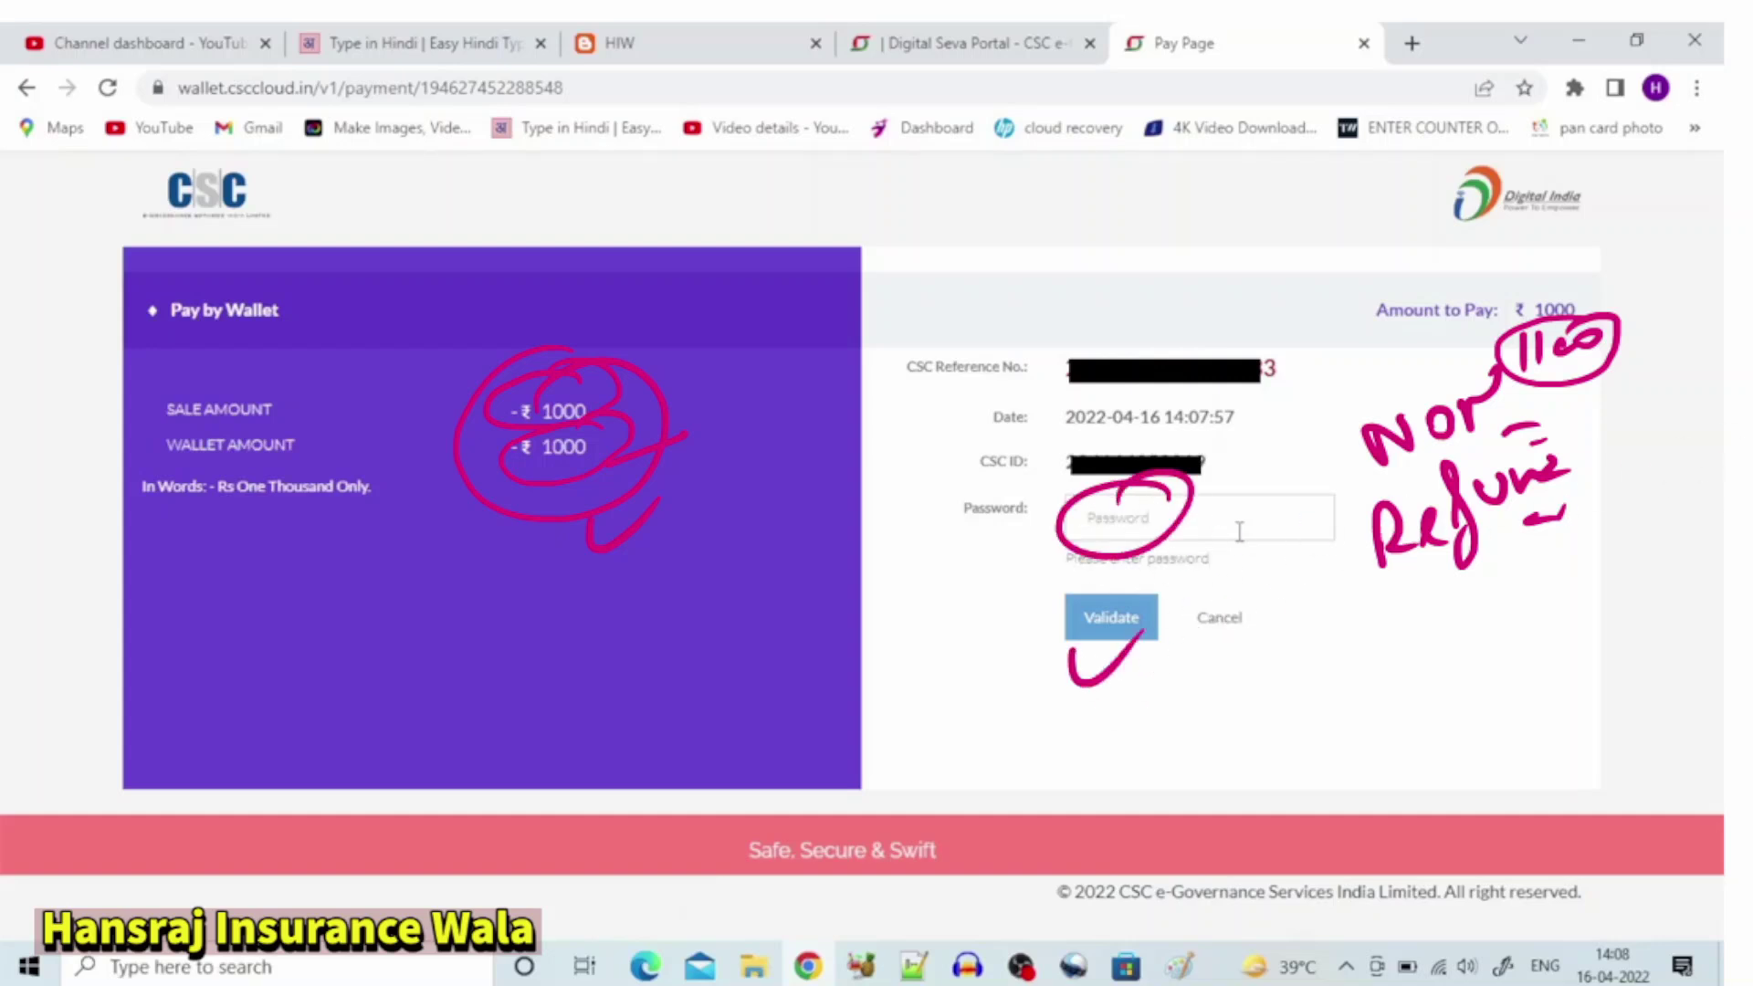
key("Escape")
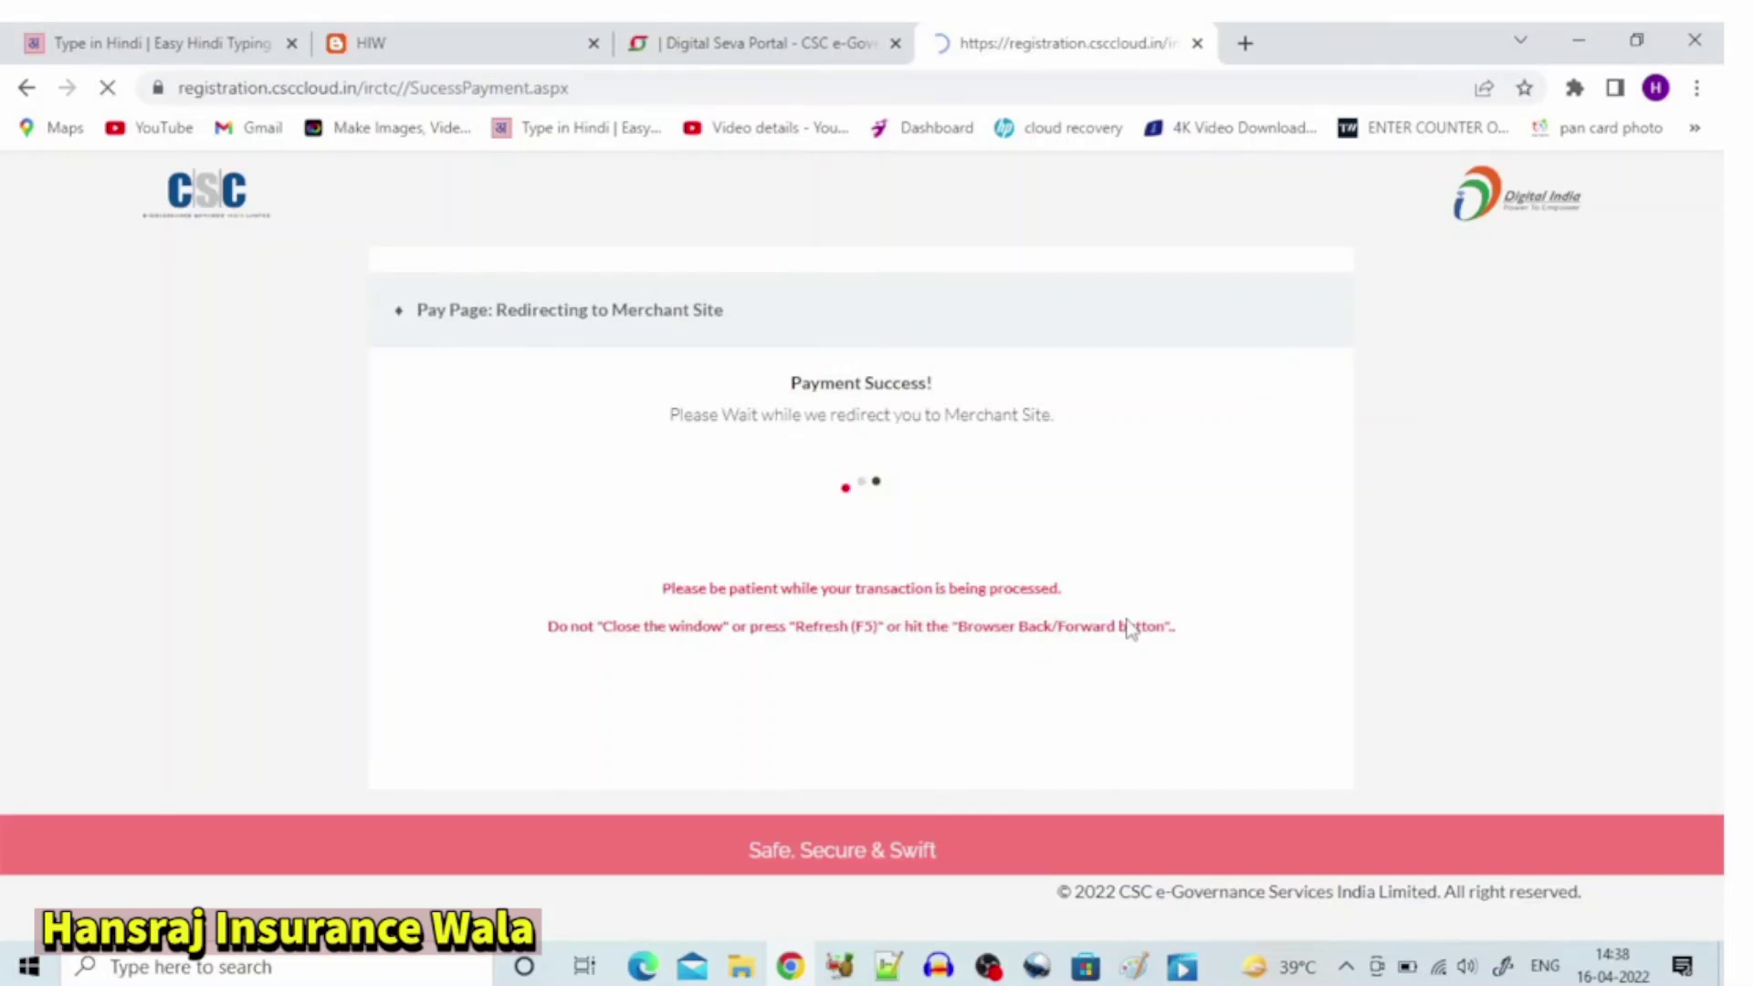
Step: Outline the "Payment Success!" message with the pen, point an arrow at it, and clear the ink
mouse_move(1751, 141)
mouse_move(771, 347)
left_mouse_down()
mouse_move(833, 401)
mouse_move(917, 327)
mouse_move(762, 349)
left_mouse_up()
left_click_drag(620, 392, 721, 398)
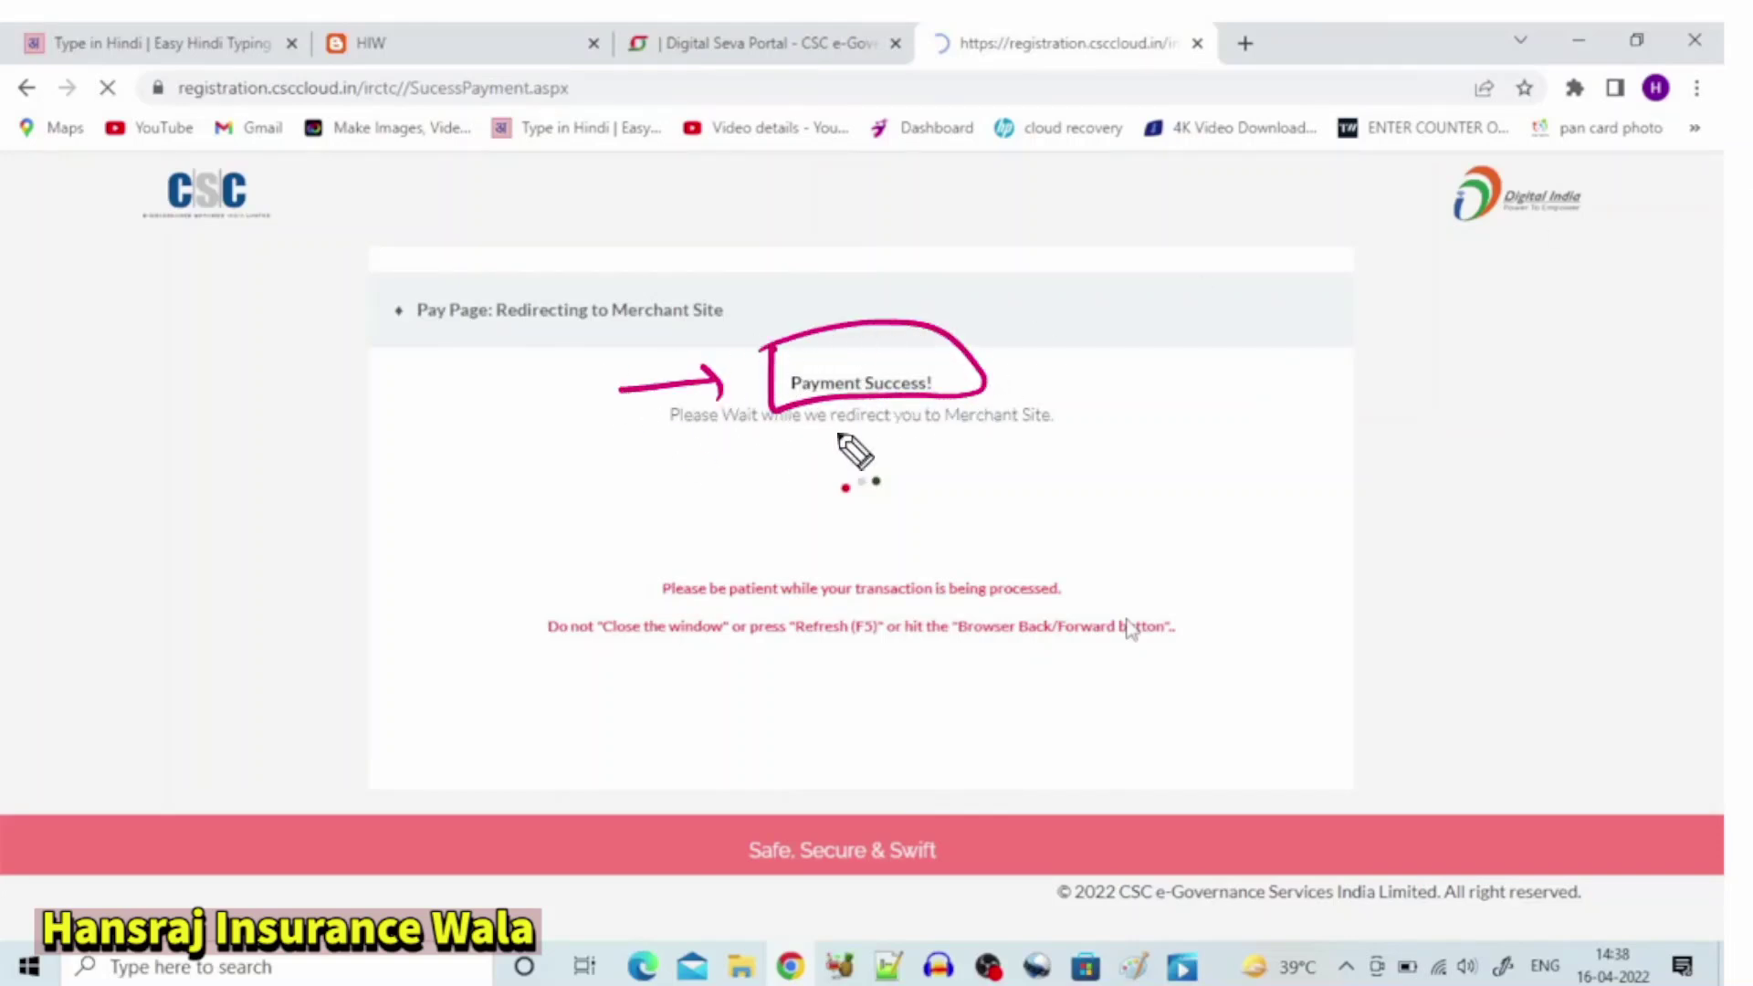
key("Escape")
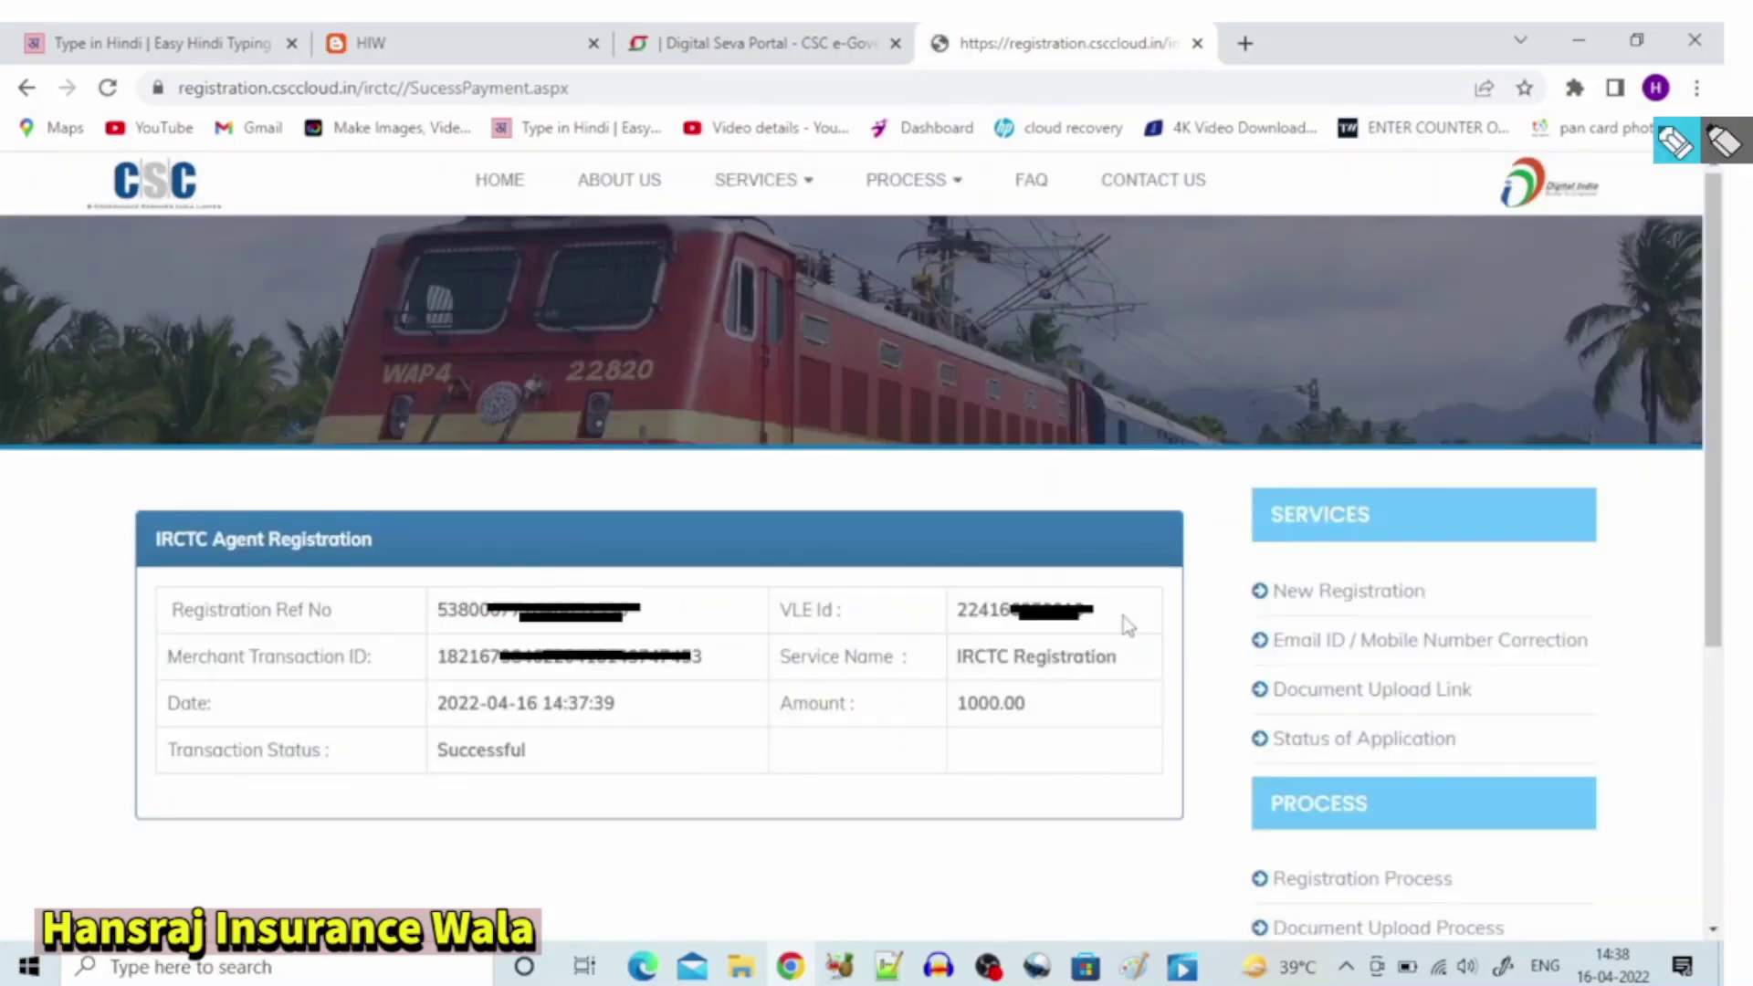
Step: Outline the Transaction Status row with an arrow, circle Registration Ref No, and handwrite an underlined "Ref No." above it
left_click(1748, 141)
mouse_move(217, 724)
left_mouse_down()
mouse_move(156, 775)
mouse_move(434, 779)
mouse_move(553, 712)
mouse_move(313, 736)
mouse_move(595, 764)
mouse_move(610, 728)
mouse_move(639, 751)
left_mouse_up()
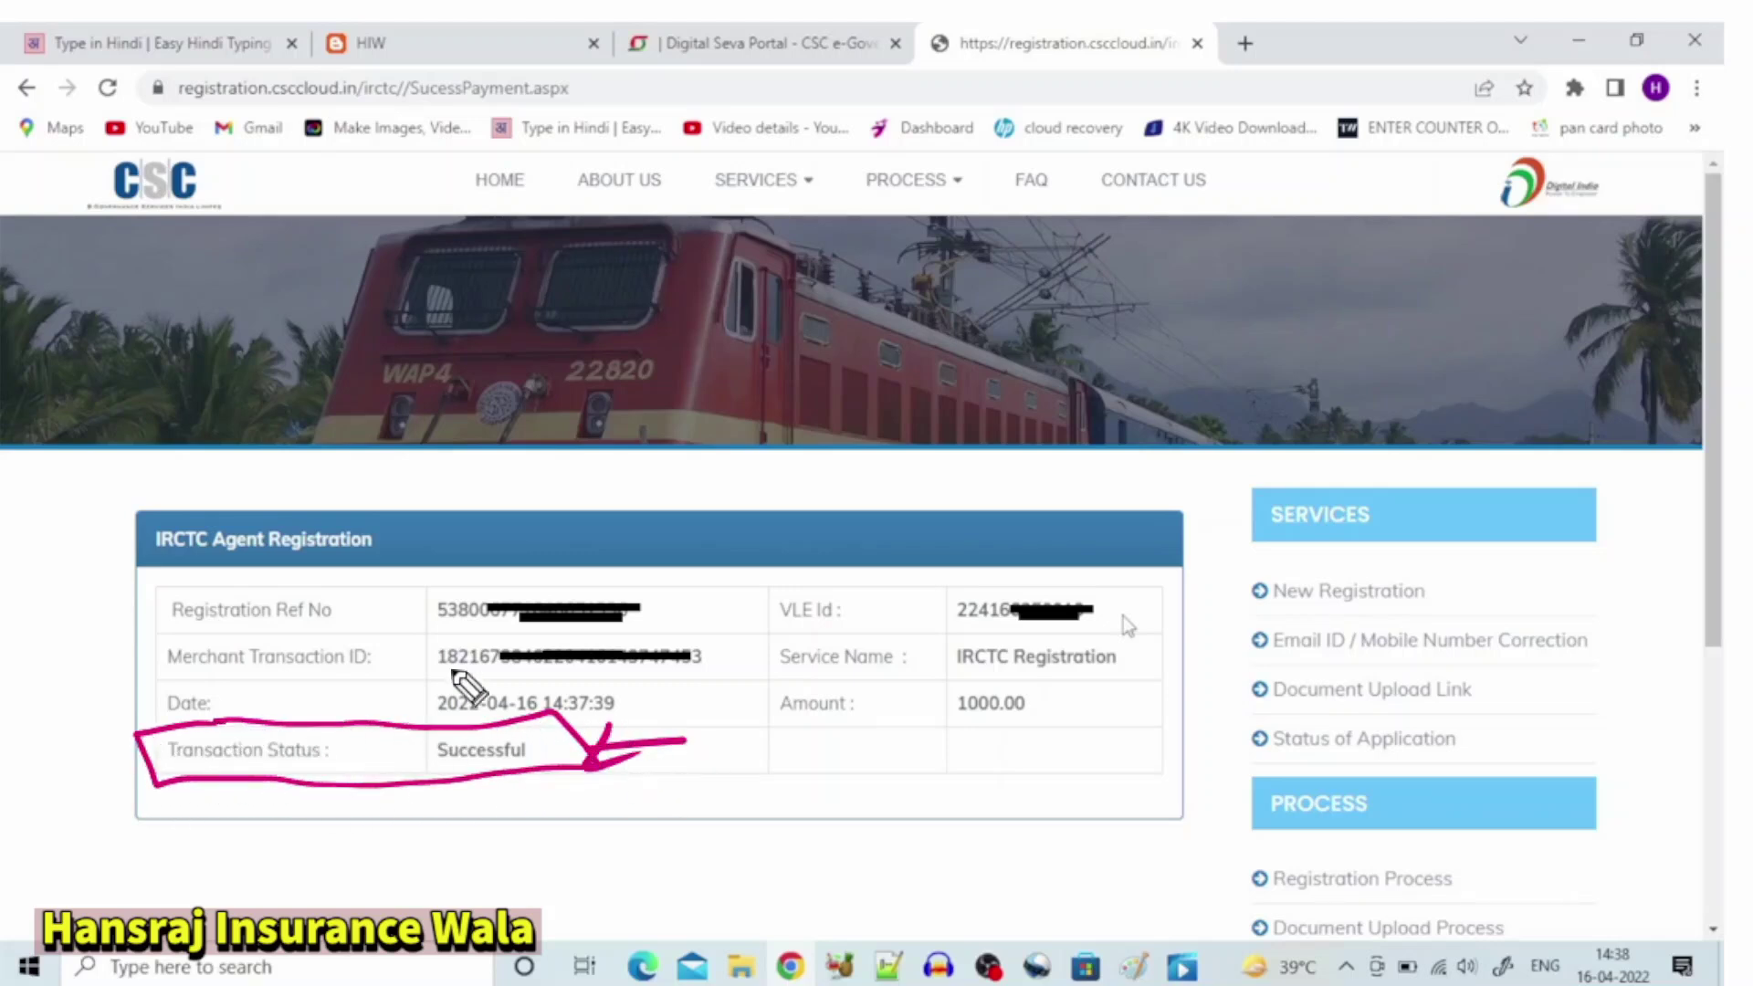
mouse_move(362, 607)
left_mouse_down()
mouse_move(142, 605)
mouse_move(363, 610)
left_mouse_up()
mouse_move(368, 517)
left_mouse_down()
mouse_move(497, 485)
mouse_move(469, 545)
mouse_move(525, 534)
left_mouse_up()
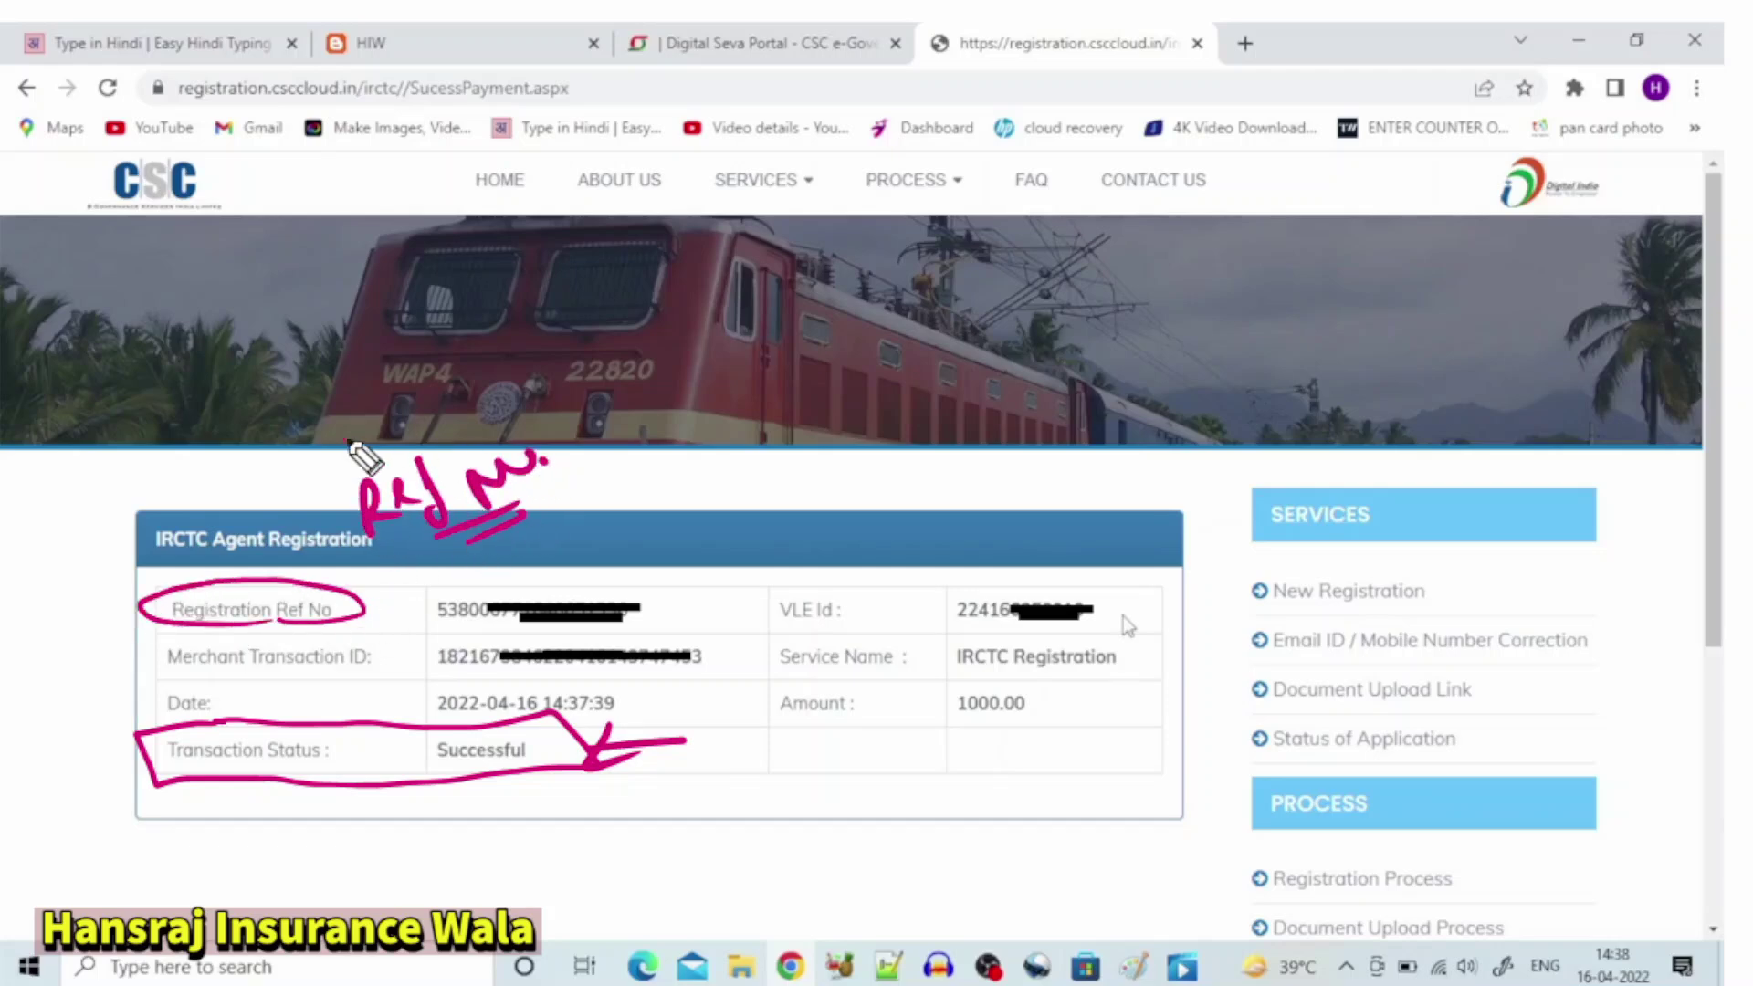
Step: Bracket the handwritten "Ref No." note and outline the Status of Application link with an arrow pointing to it
left_click_drag(360, 454, 429, 530)
left_click_drag(571, 420, 558, 528)
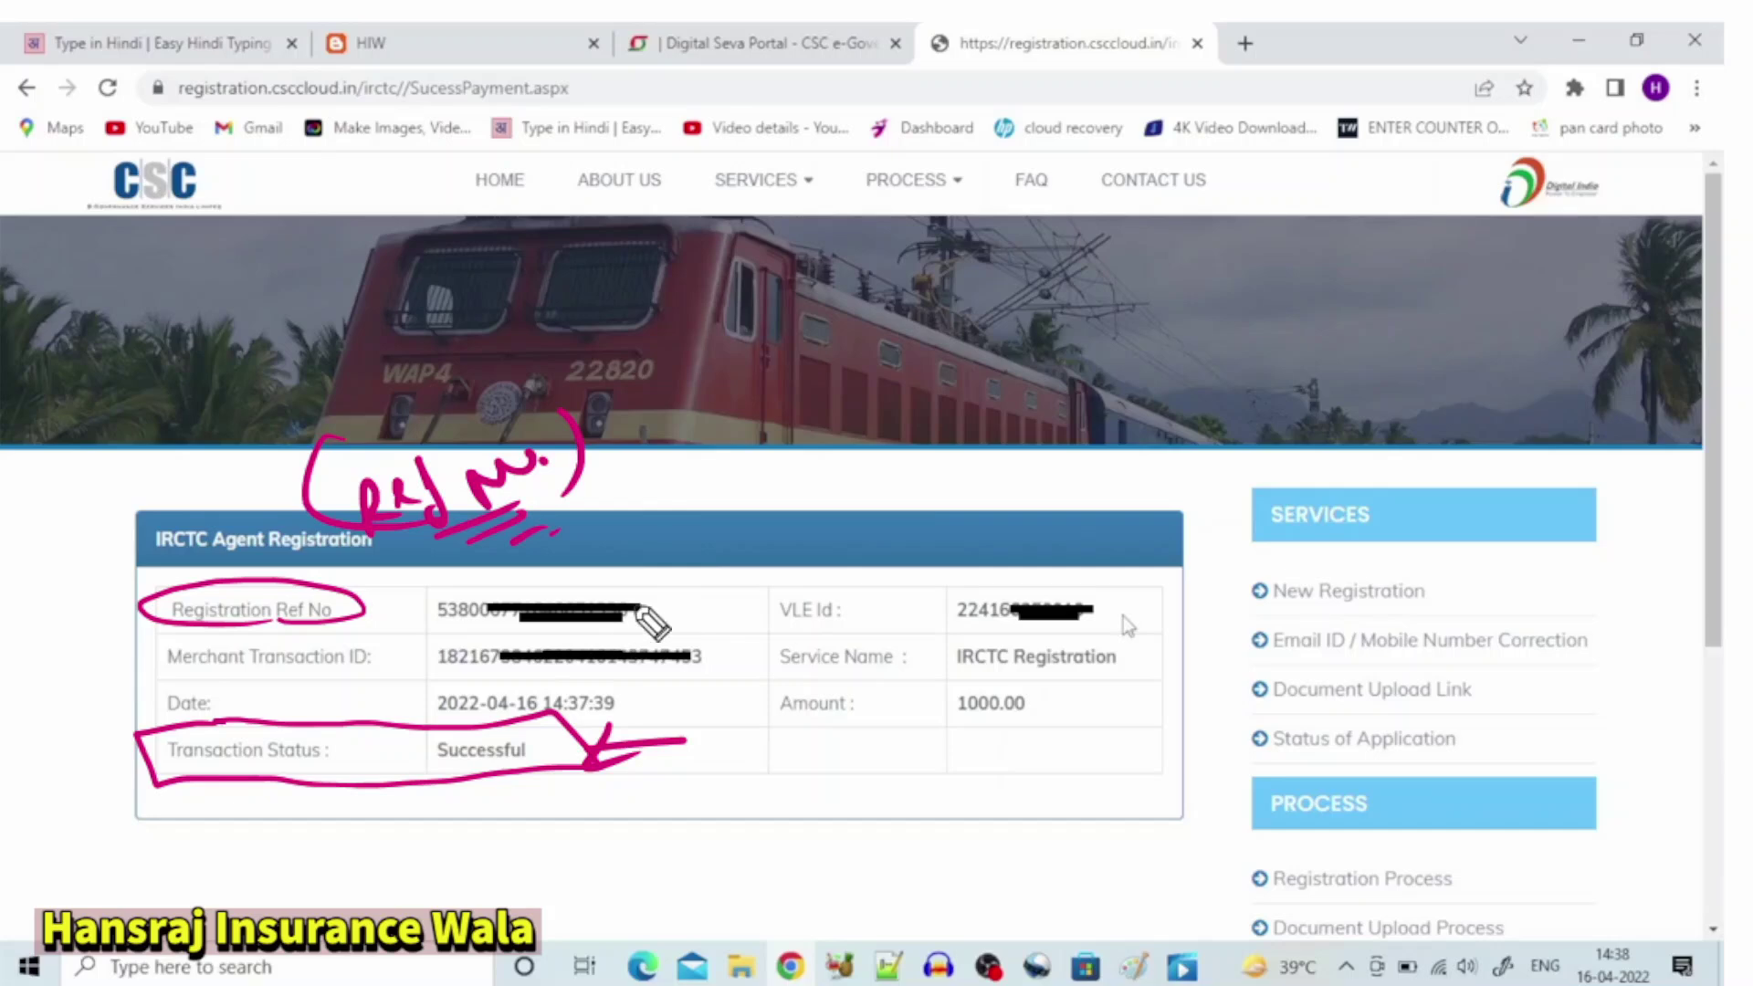
mouse_move(1231, 708)
left_mouse_down()
mouse_move(1258, 778)
mouse_move(1480, 777)
mouse_move(1451, 701)
mouse_move(1201, 701)
left_mouse_up()
mouse_move(1050, 779)
left_mouse_down()
mouse_move(1192, 751)
mouse_move(1178, 774)
left_mouse_up()
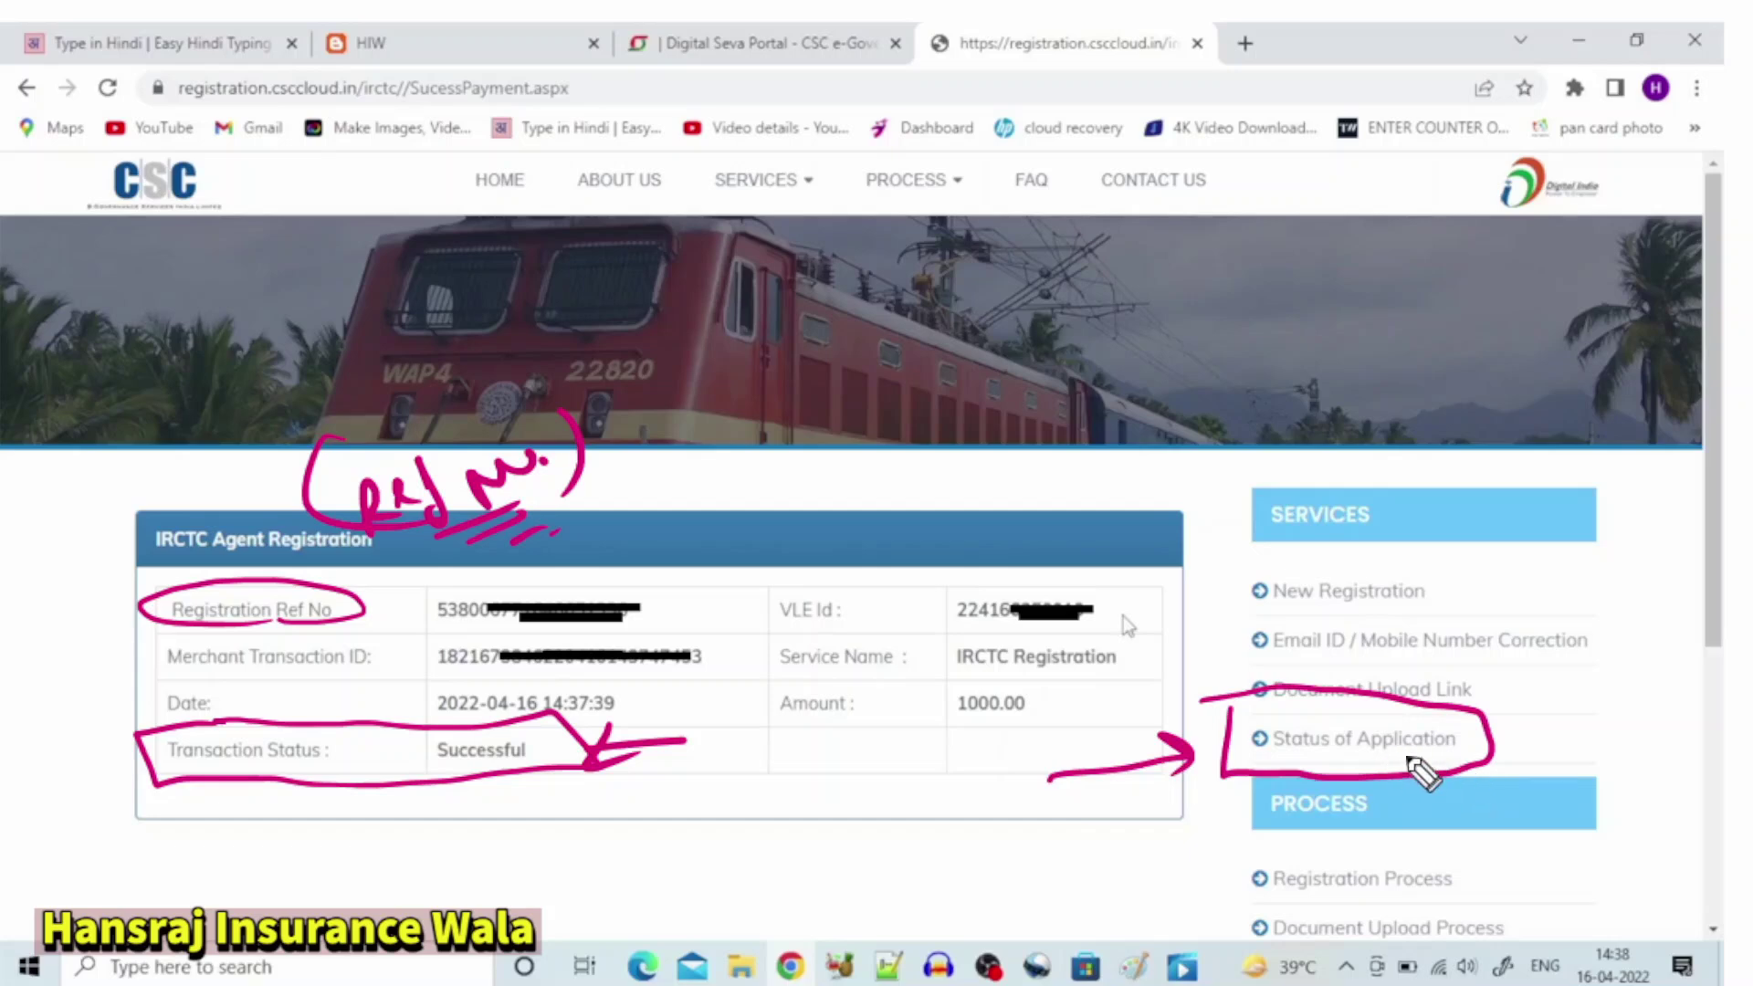
left_click(1736, 282)
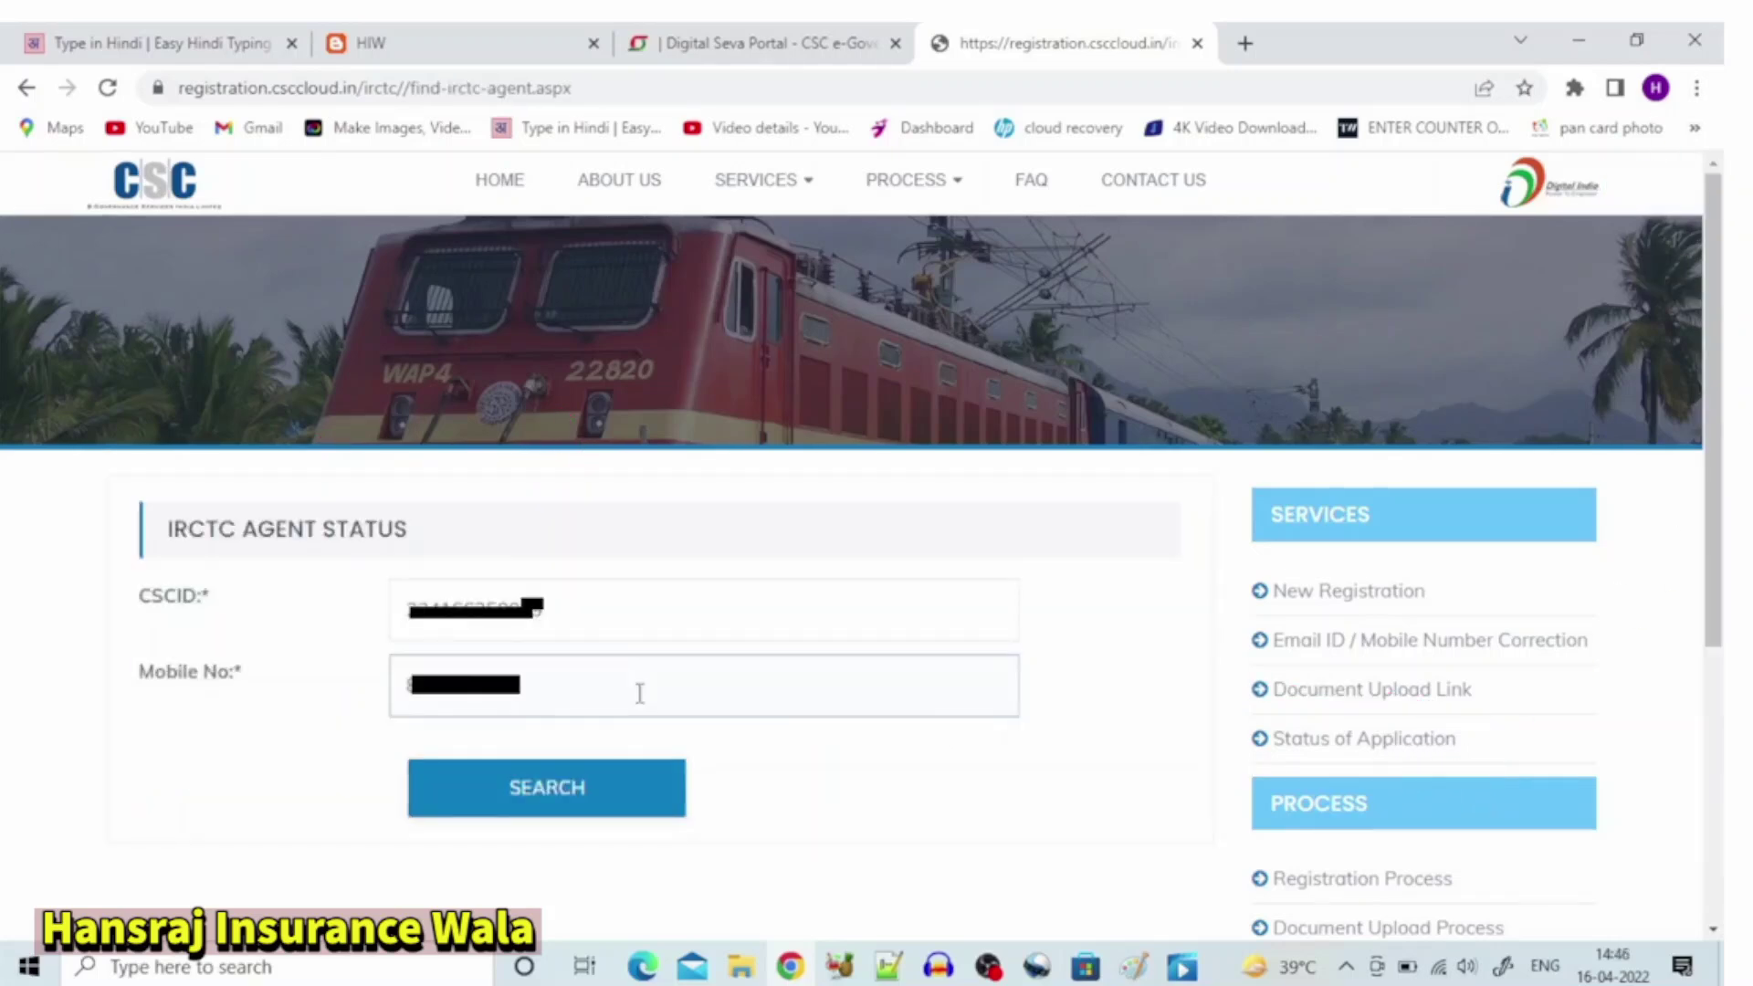
Step: Add tick marks beside the CSCID and Mobile No entries and outline the Search button with the pen
left_click_drag(537, 628, 588, 593)
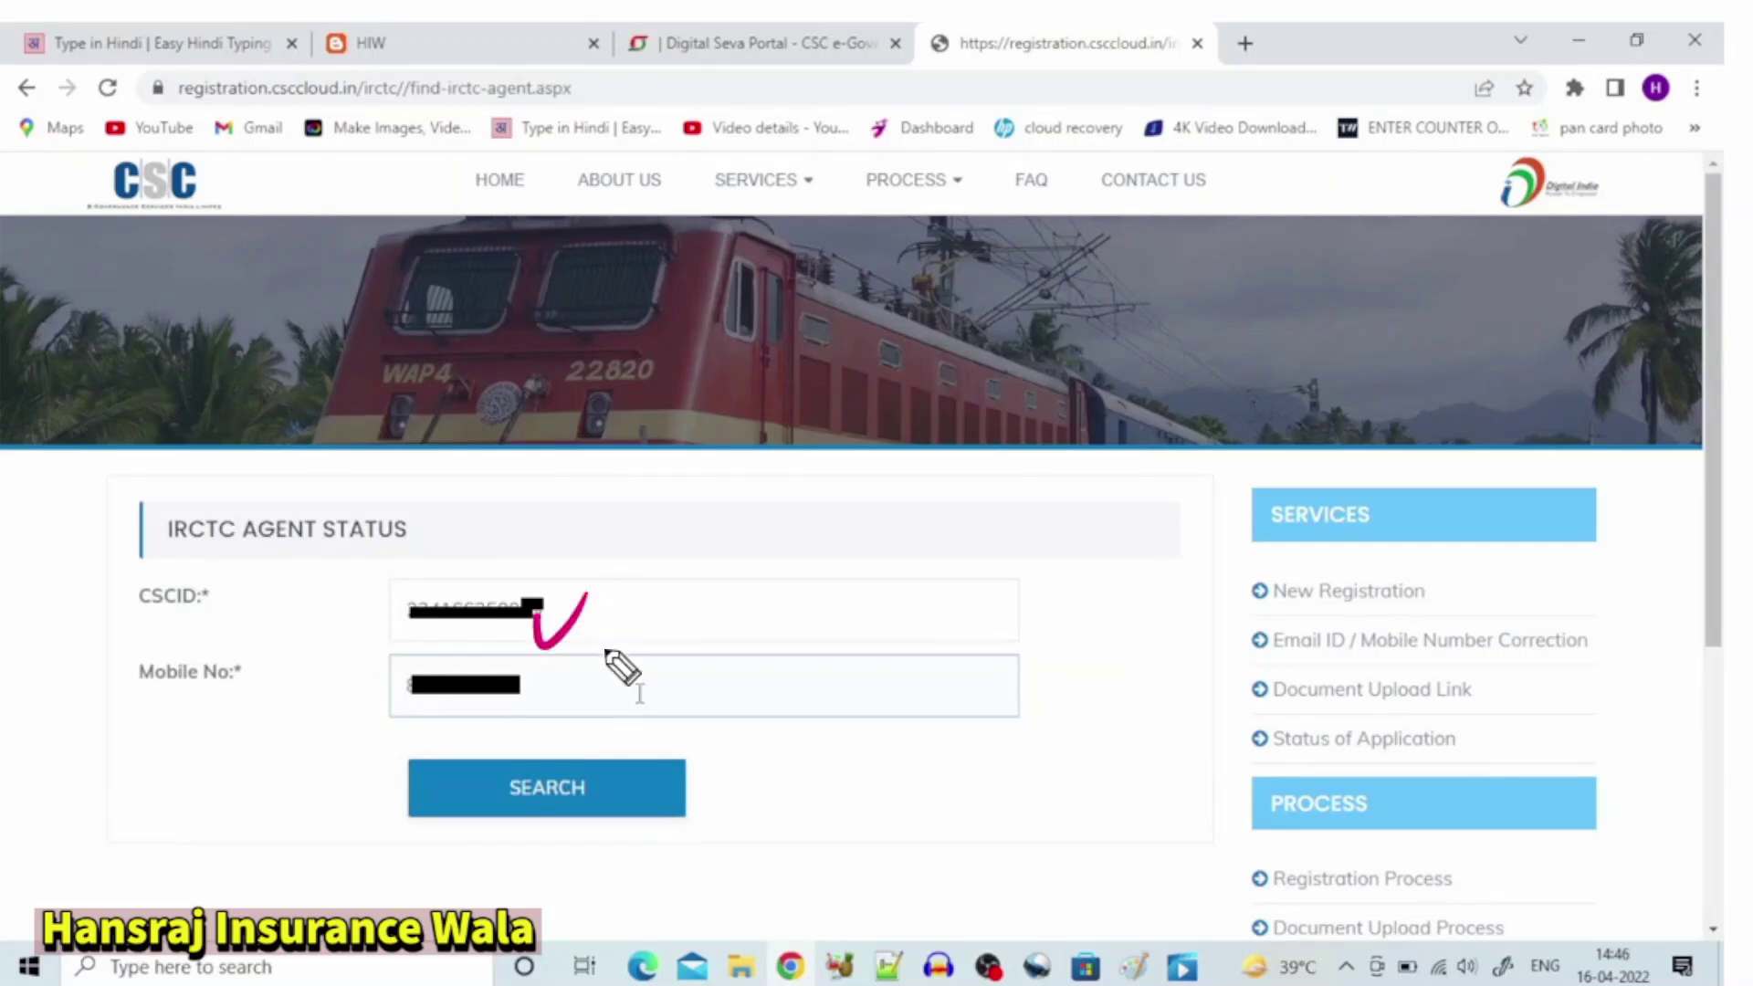
left_click_drag(517, 710, 604, 652)
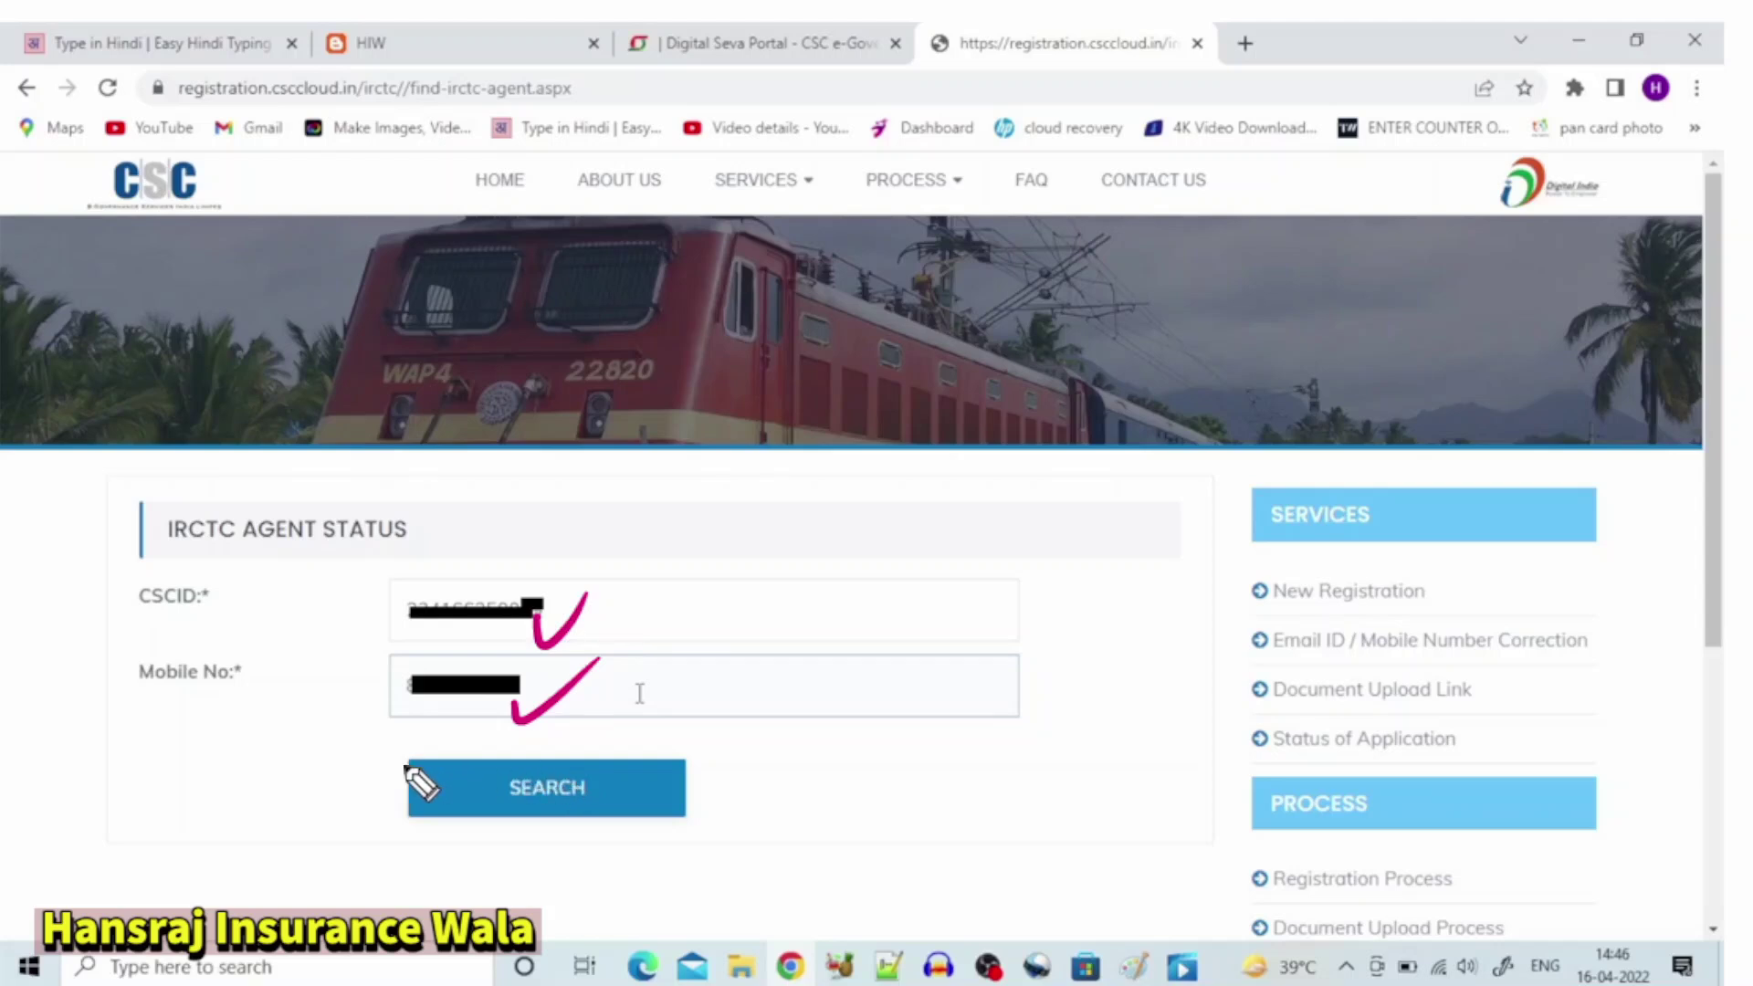
mouse_move(388, 741)
left_mouse_down()
mouse_move(398, 833)
mouse_move(721, 771)
mouse_move(398, 743)
left_mouse_up()
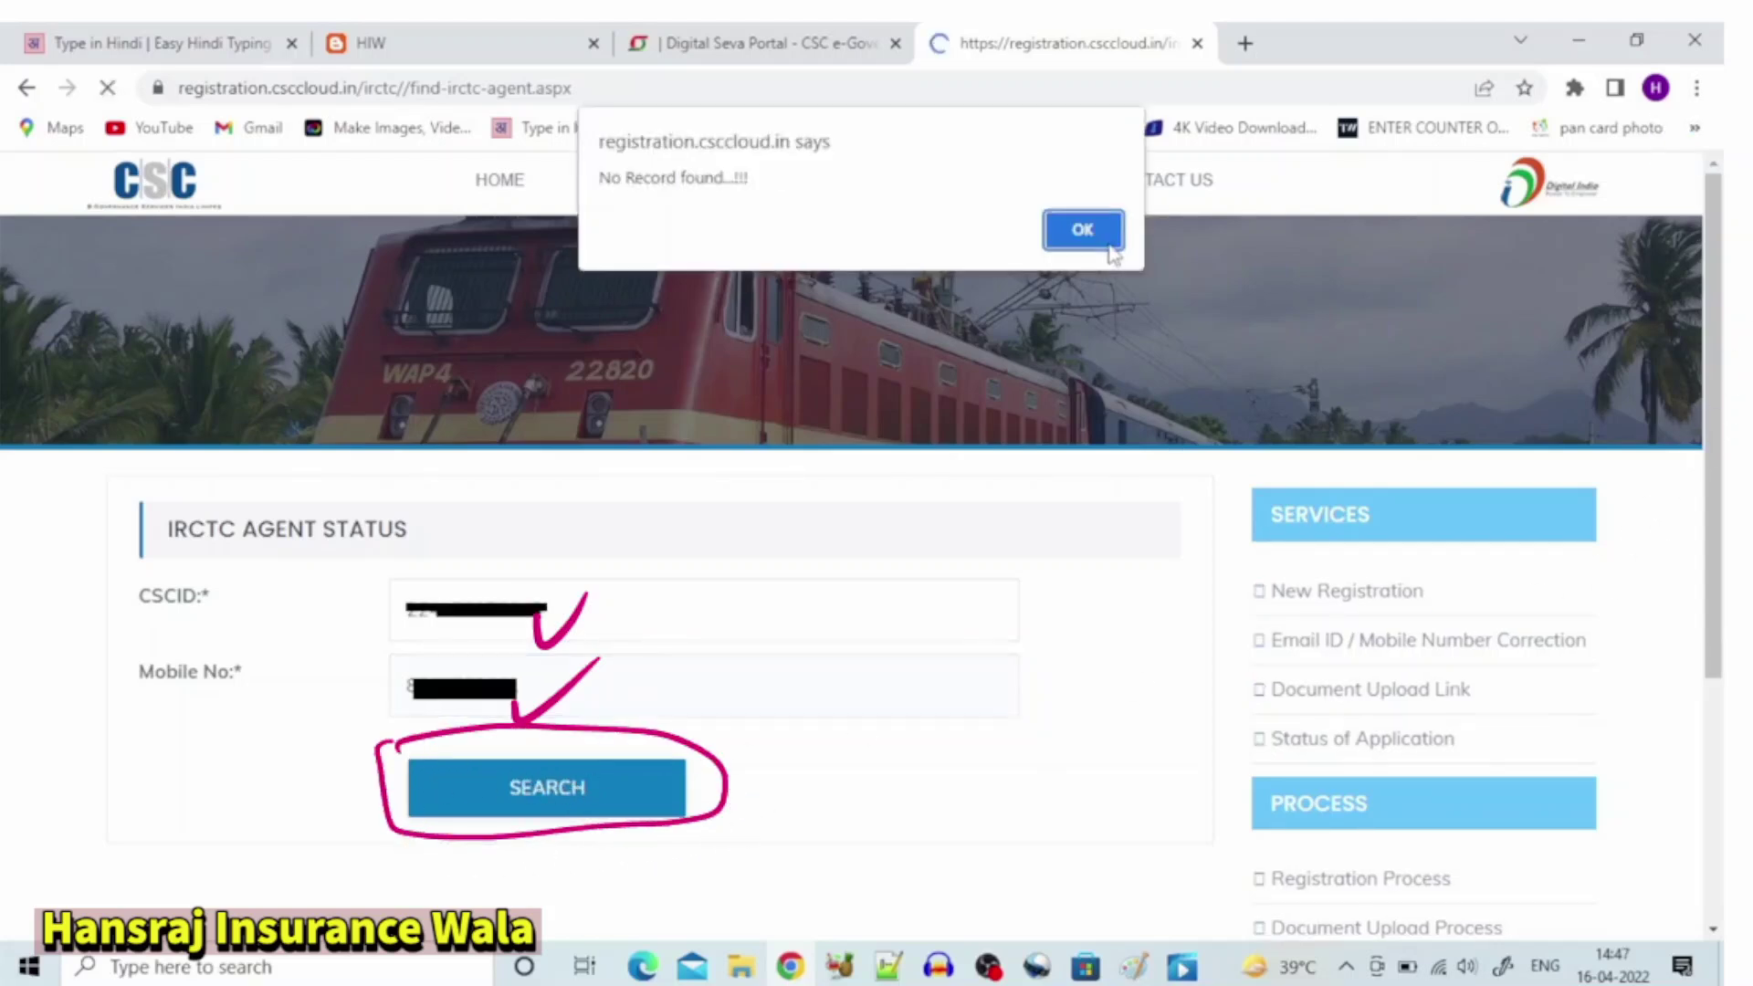
Step: Clear the ink, circle the "No Record found" message, and handwrite a bracketed "No Record" over the form below it
key("ctrl+alt+d")
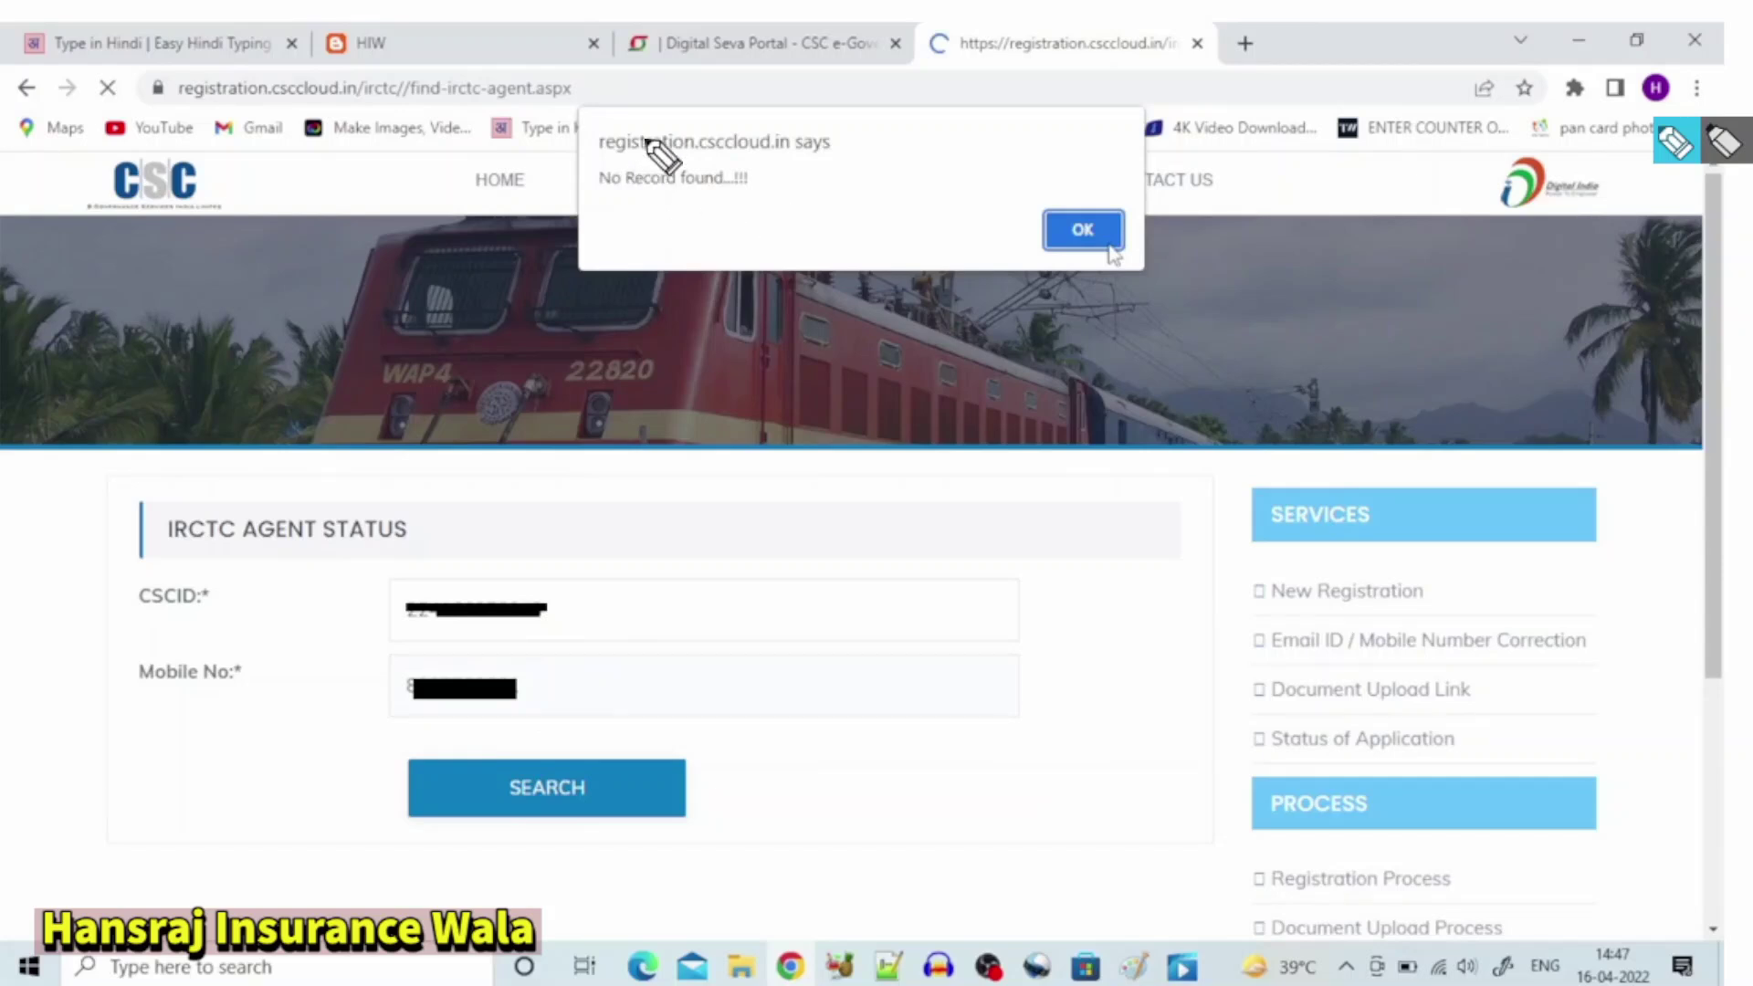
mouse_move(592, 194)
left_mouse_down()
mouse_move(782, 166)
mouse_move(646, 232)
left_mouse_up()
mouse_move(672, 530)
left_mouse_down()
mouse_move(673, 489)
mouse_move(744, 469)
mouse_move(751, 544)
mouse_move(852, 521)
mouse_move(830, 564)
mouse_move(716, 508)
mouse_move(908, 584)
left_mouse_up()
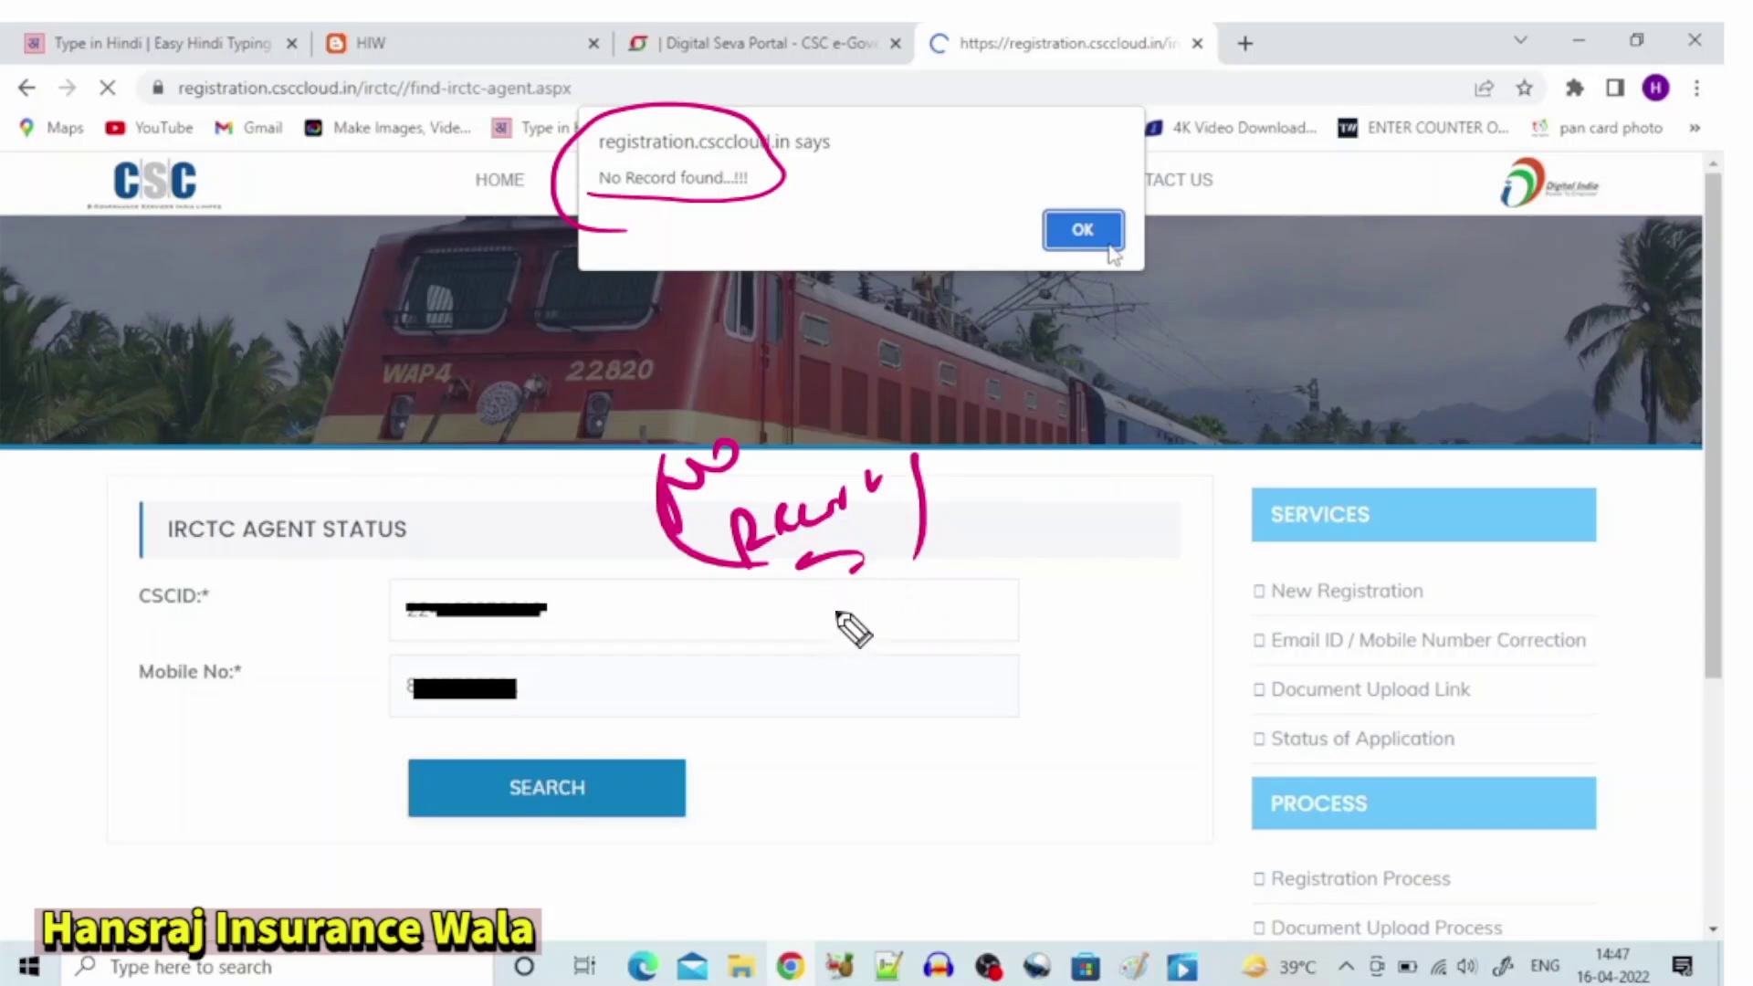
Step: Circle the taskbar clock, draw an arrow from it to a circled handwritten note above, and clear the ink
mouse_move(1642, 911)
left_mouse_down()
mouse_move(1595, 910)
mouse_move(1625, 984)
mouse_move(1618, 913)
mouse_move(1680, 832)
mouse_move(1689, 878)
left_mouse_up()
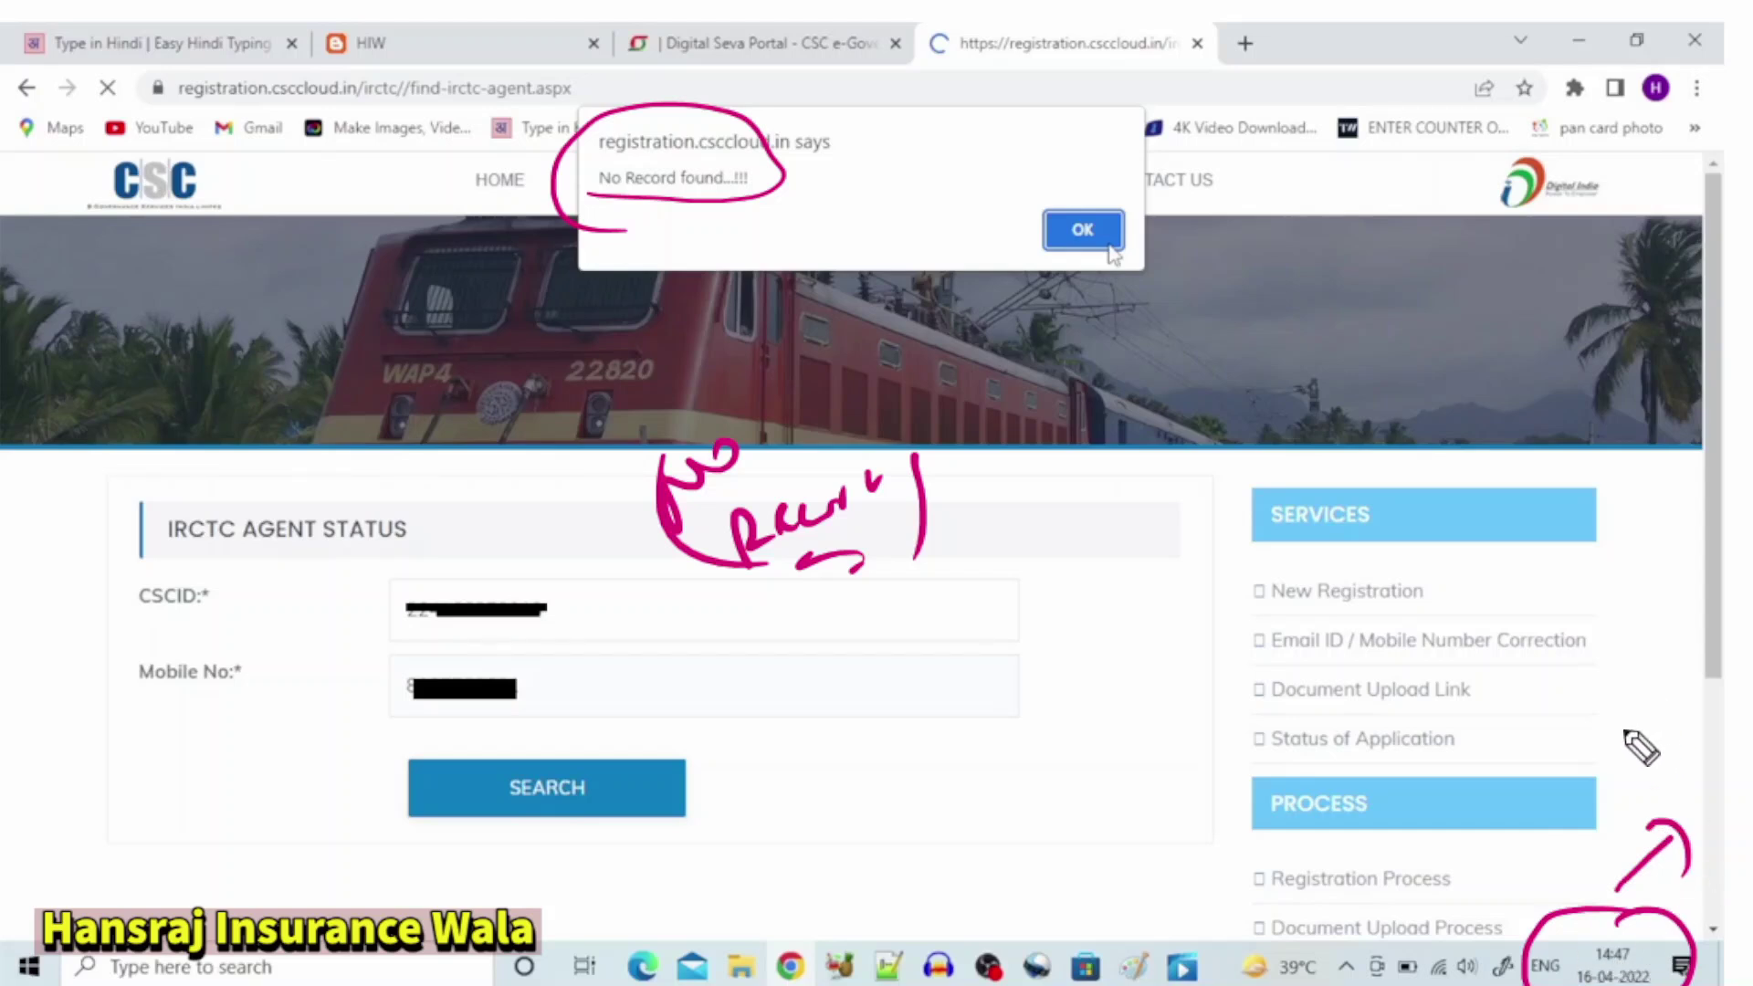
mouse_move(1608, 720)
left_mouse_down()
mouse_move(1629, 775)
mouse_move(1643, 733)
left_mouse_up()
mouse_move(1643, 717)
left_mouse_down()
mouse_move(1658, 760)
mouse_move(1663, 724)
mouse_move(1714, 716)
left_mouse_up()
left_click(1671, 718)
left_click(1675, 742)
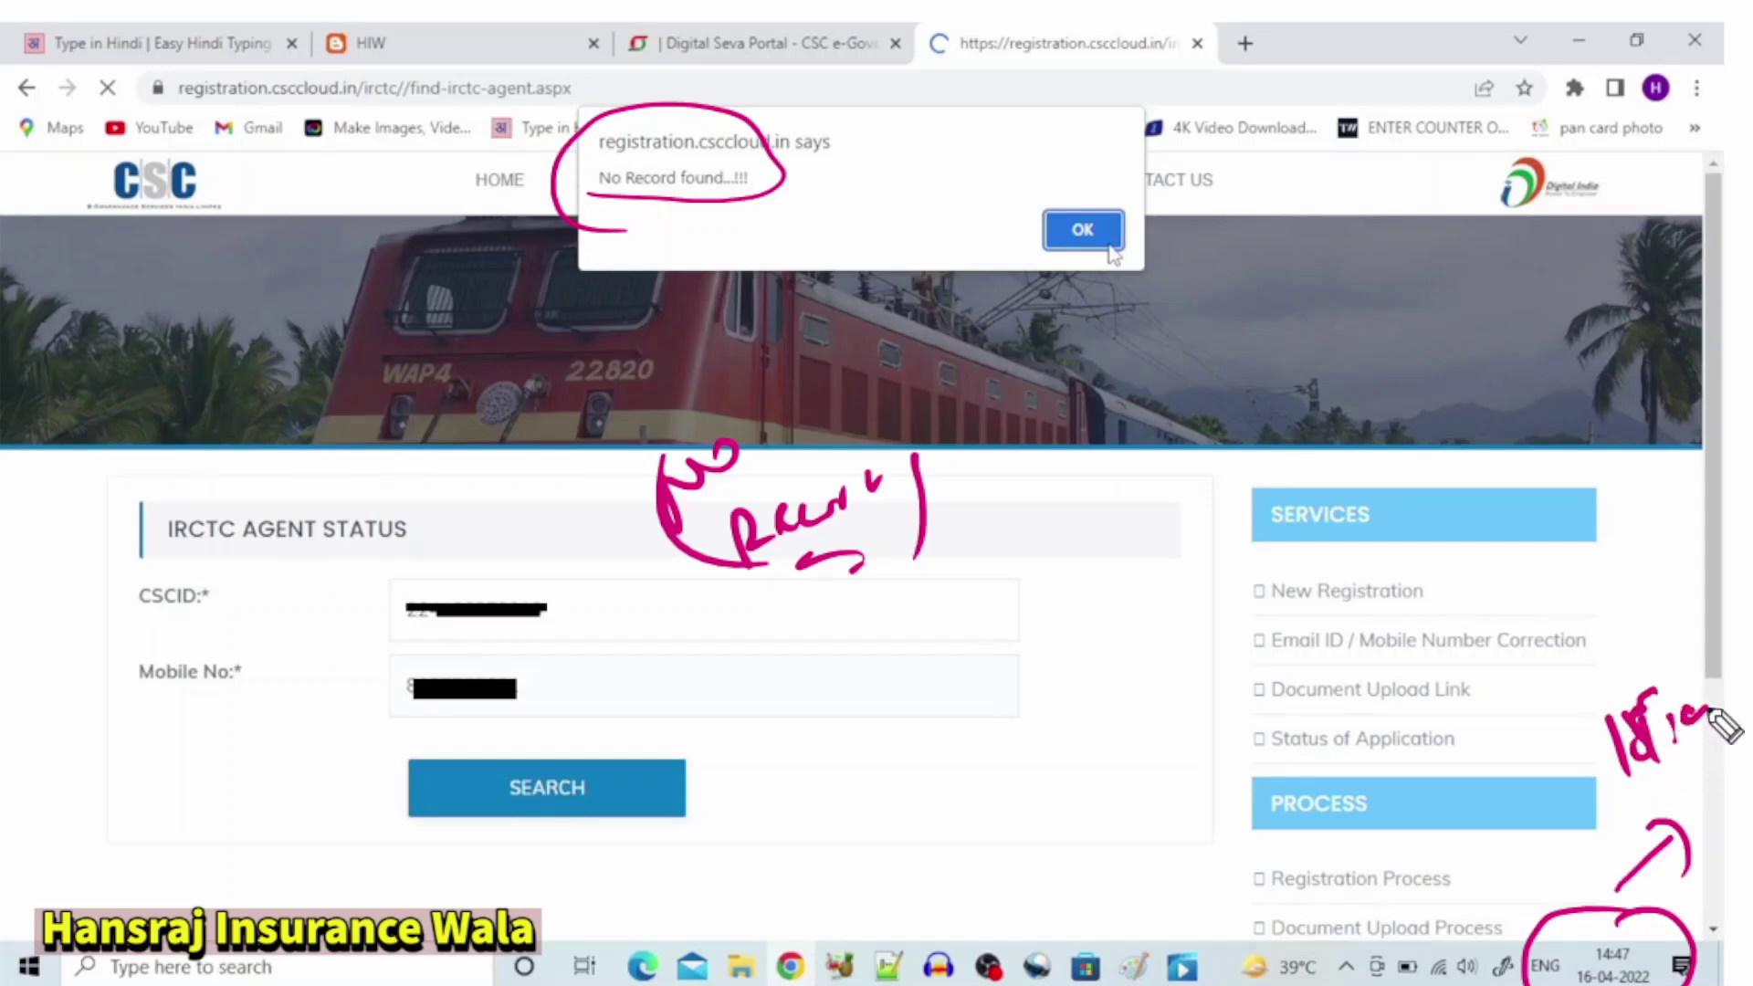
mouse_move(1675, 653)
left_mouse_down()
mouse_move(1580, 762)
mouse_move(1661, 706)
left_mouse_up()
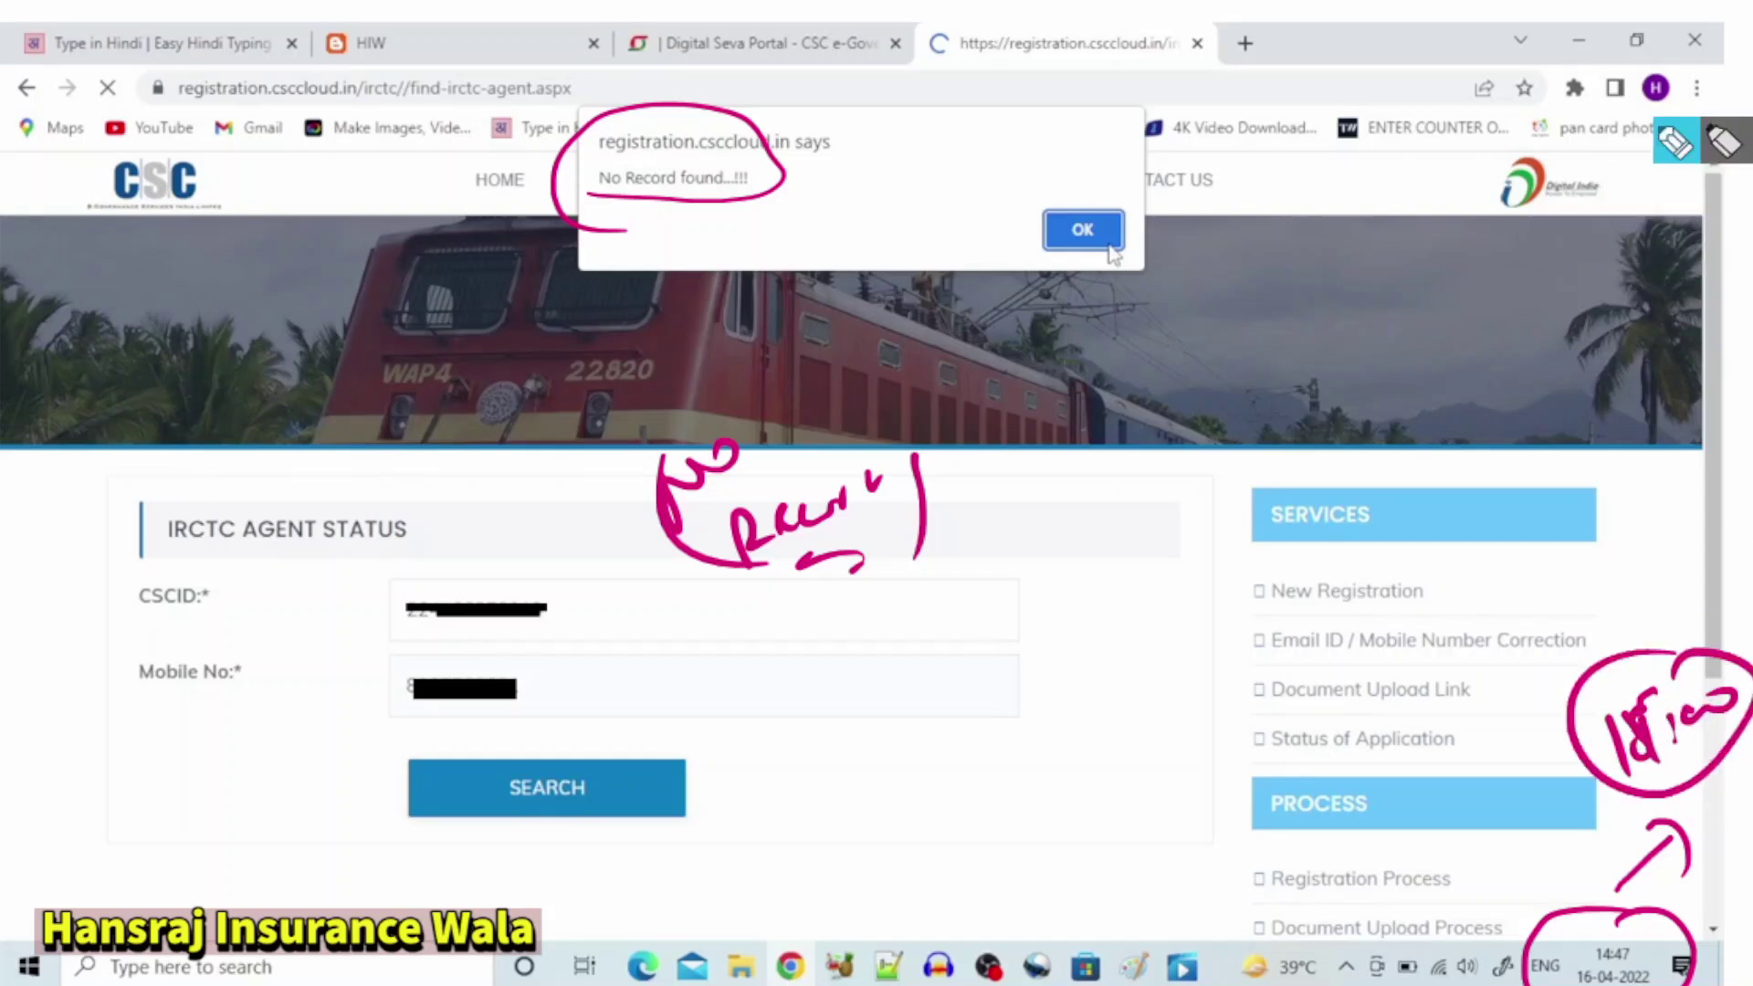
key("Escape")
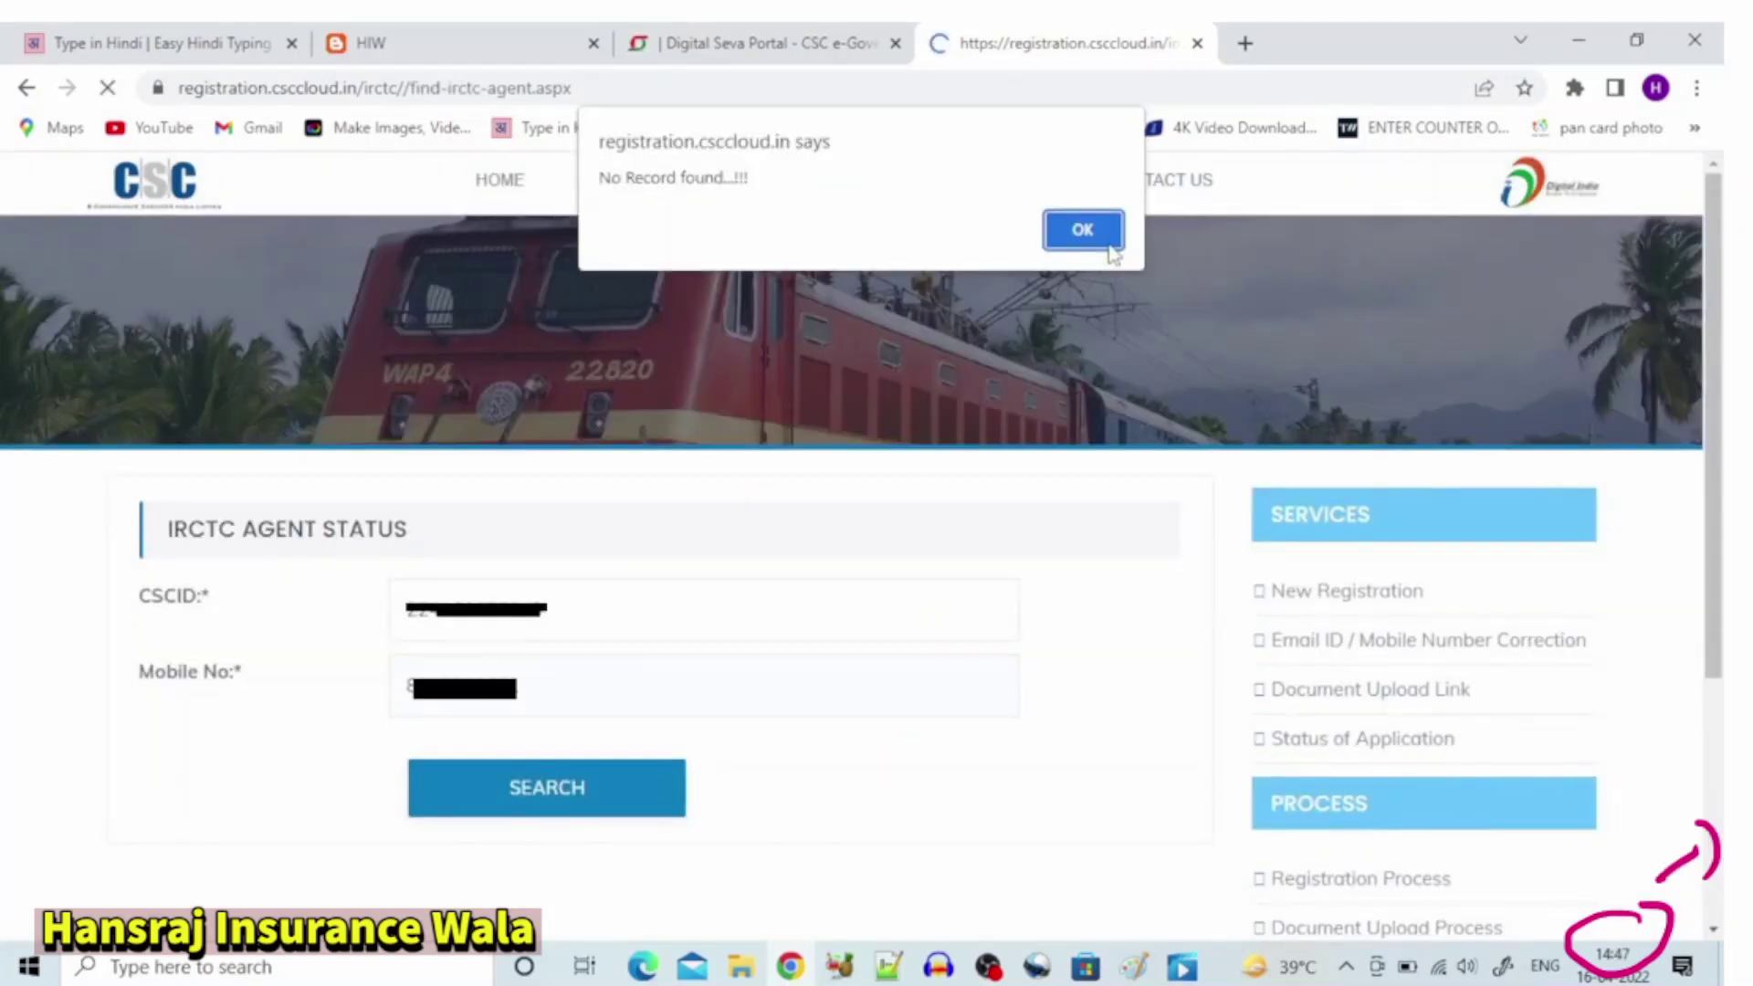
Step: Handwrite "7 दिन" over the IRCTC Agent Status form and underline it twice
left_click(1748, 140)
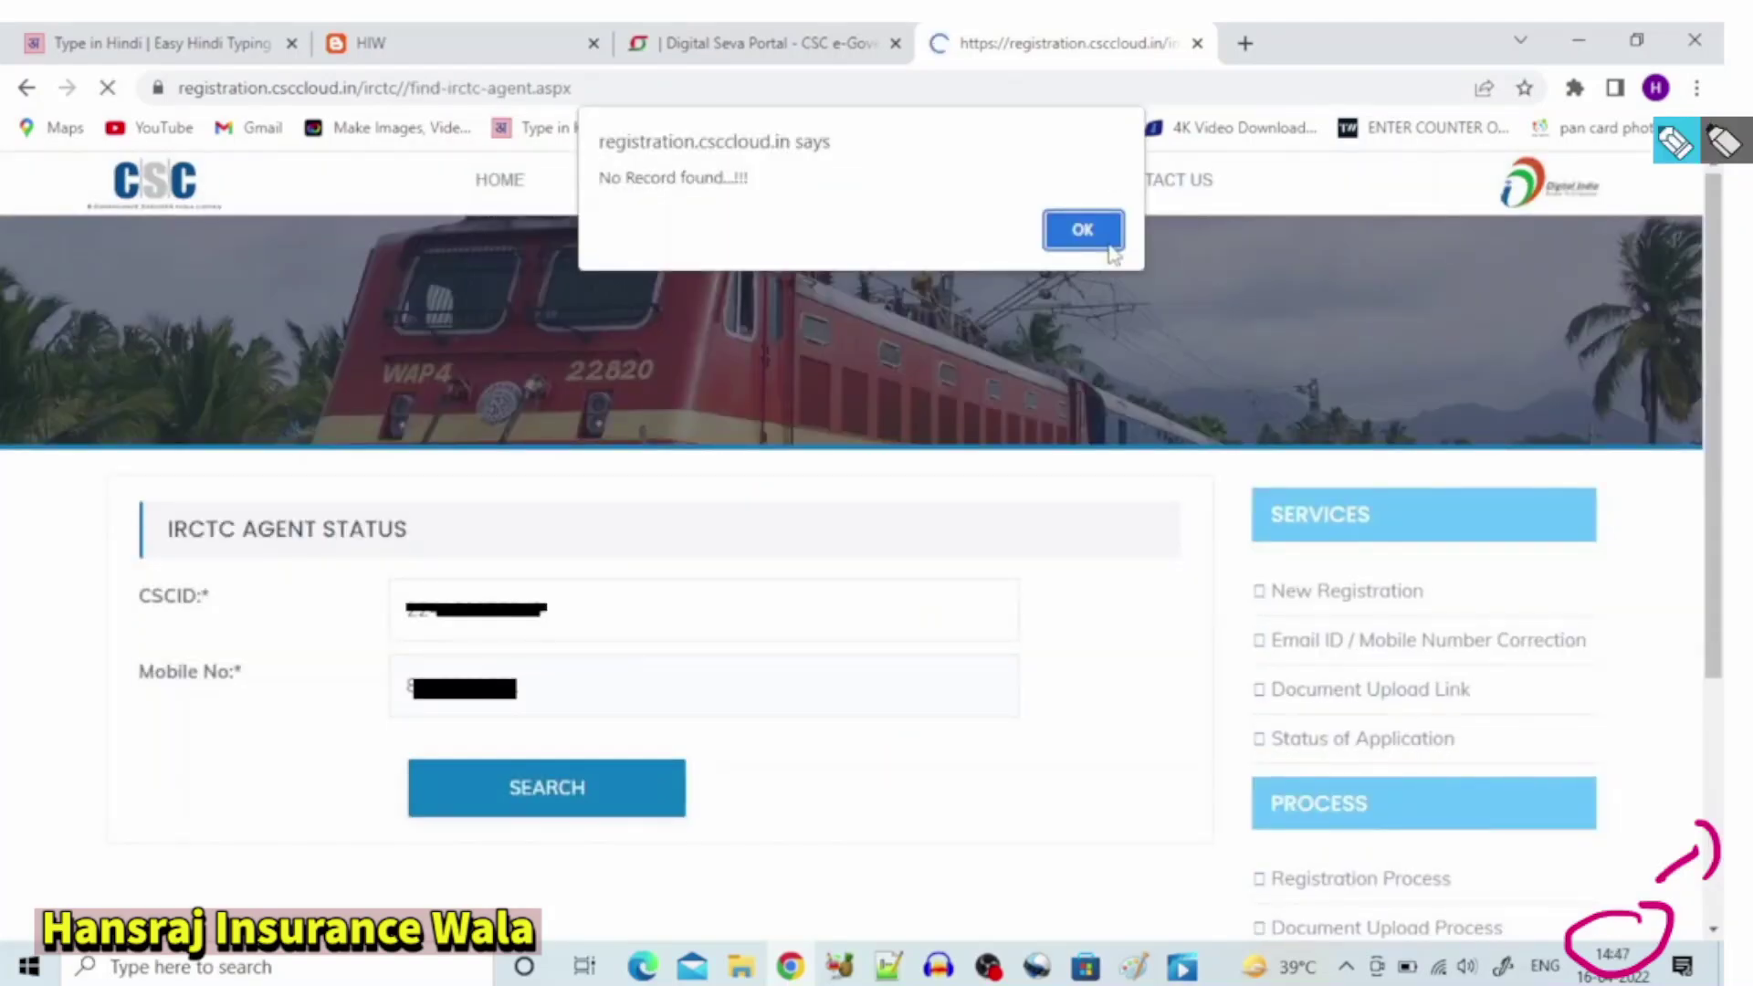
left_click(1748, 283)
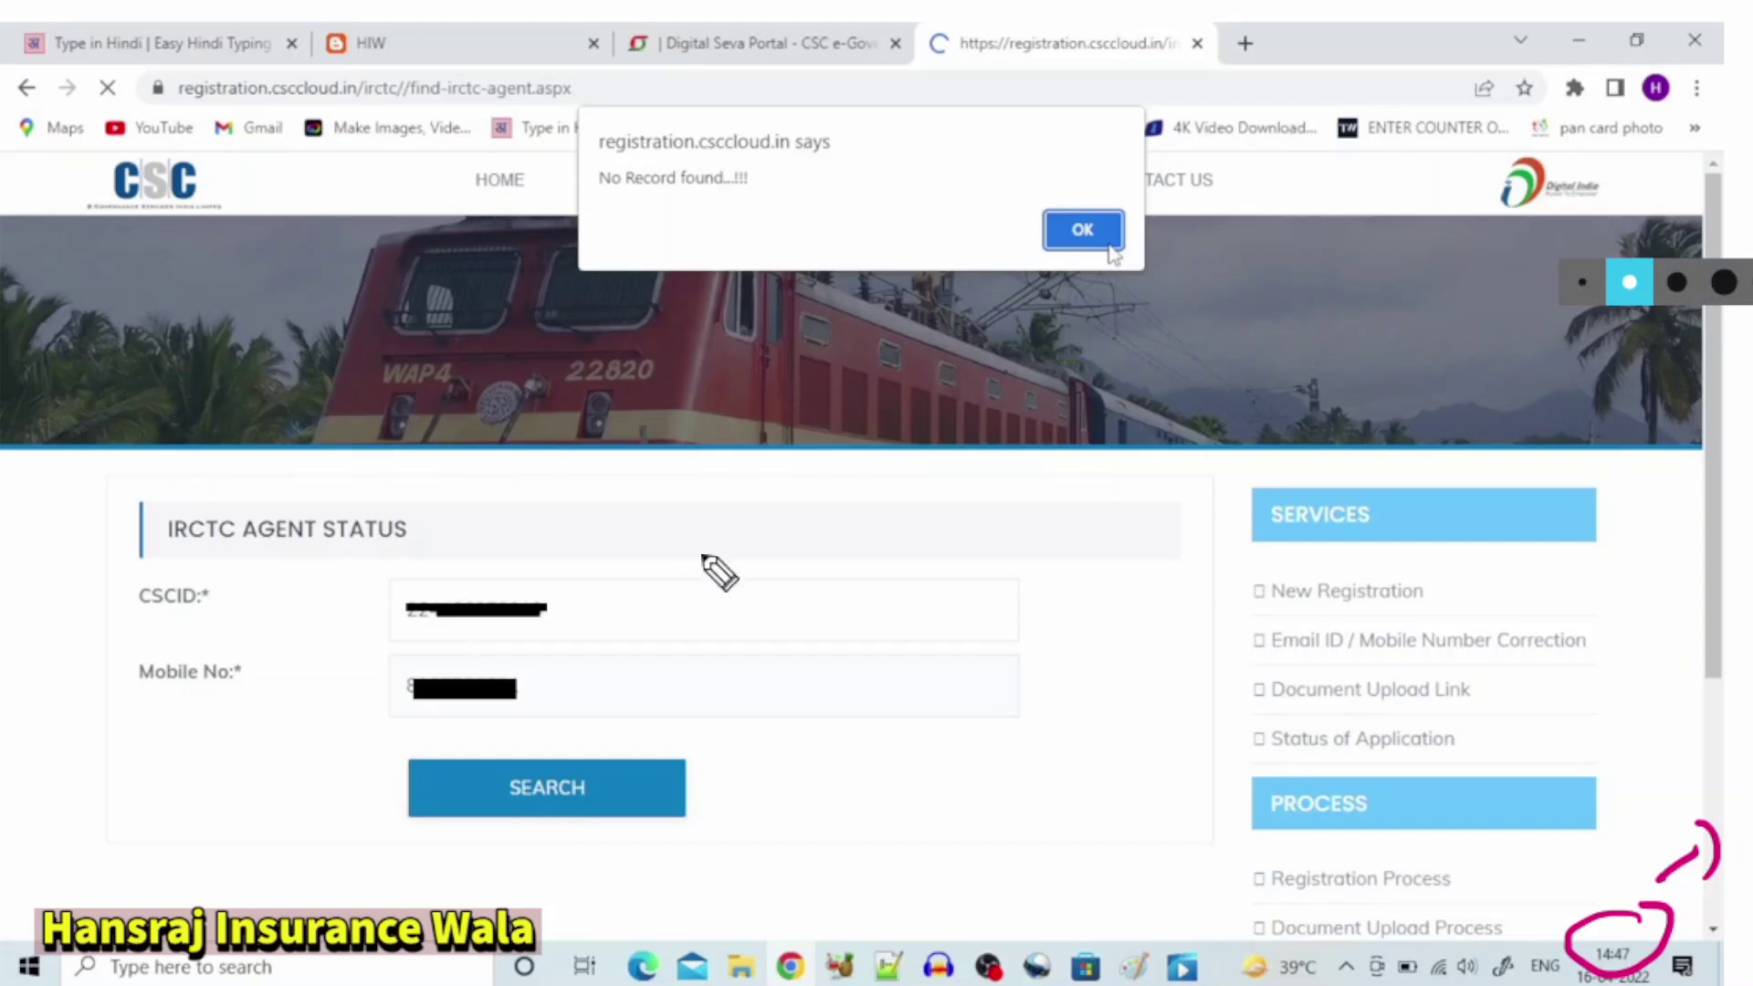
left_click_drag(710, 558, 778, 611)
left_click_drag(737, 598, 775, 577)
mouse_move(838, 524)
left_mouse_down()
mouse_move(874, 562)
mouse_move(892, 520)
mouse_move(943, 496)
mouse_move(880, 532)
mouse_move(950, 477)
left_mouse_up()
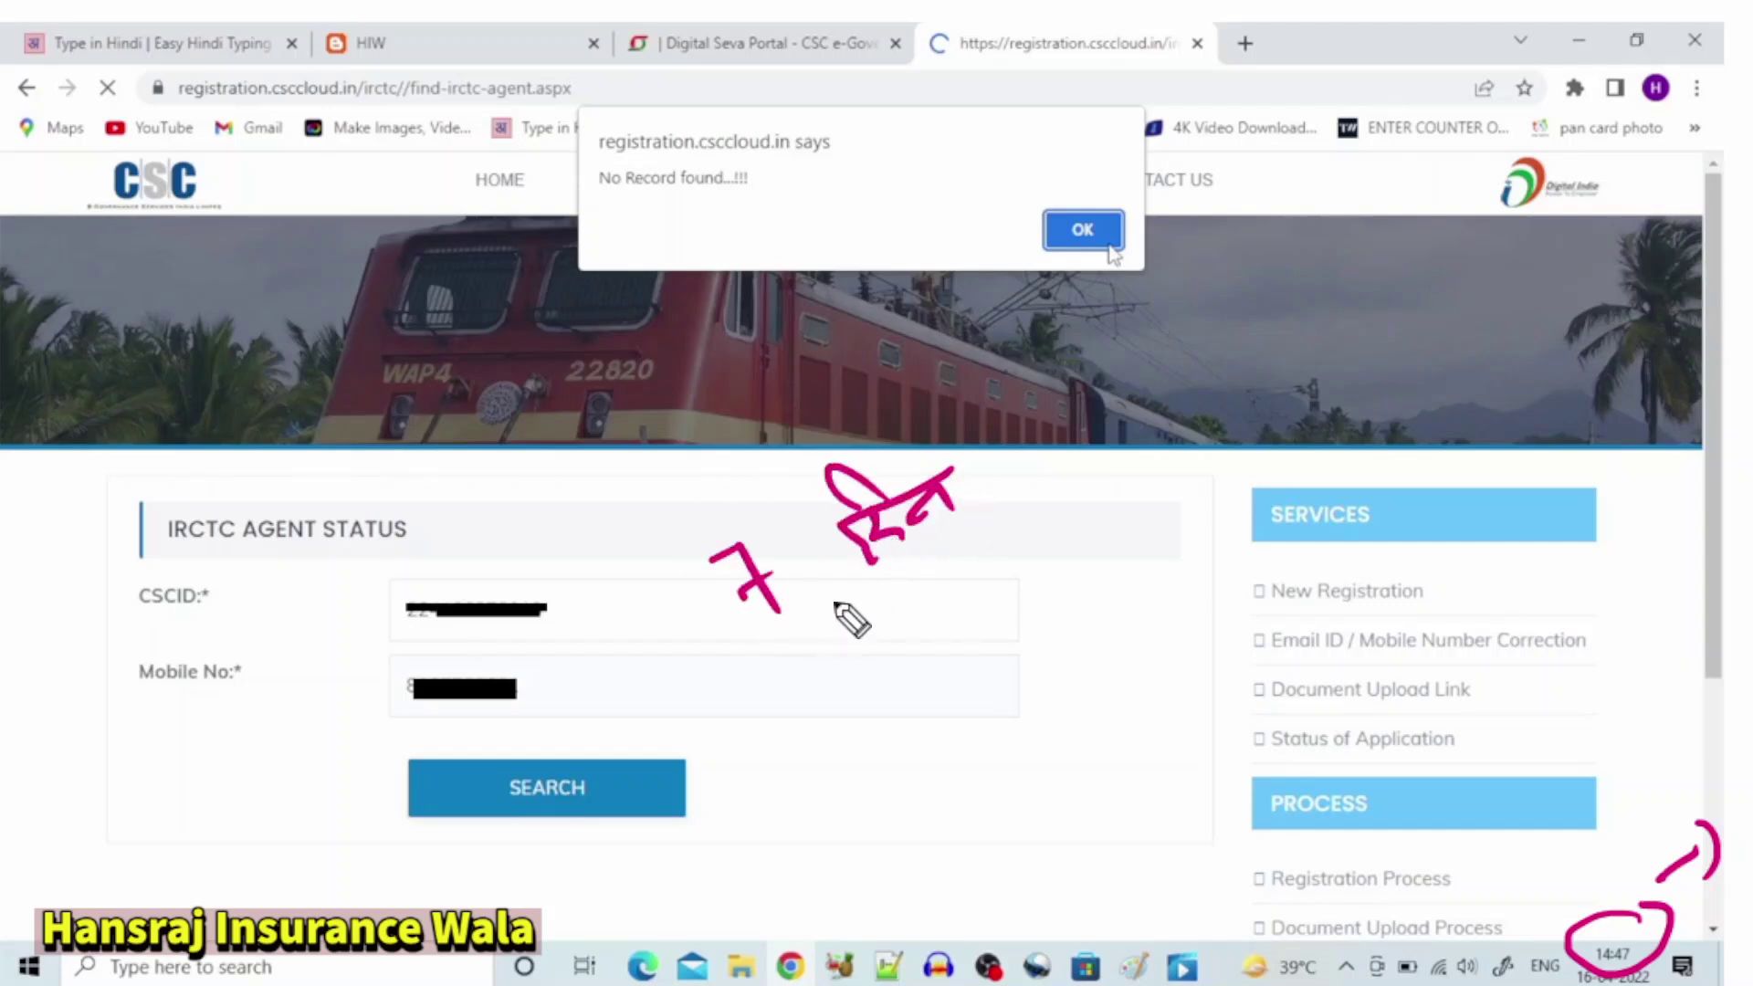
mouse_move(767, 656)
left_mouse_down()
mouse_move(897, 574)
mouse_move(901, 603)
left_mouse_up()
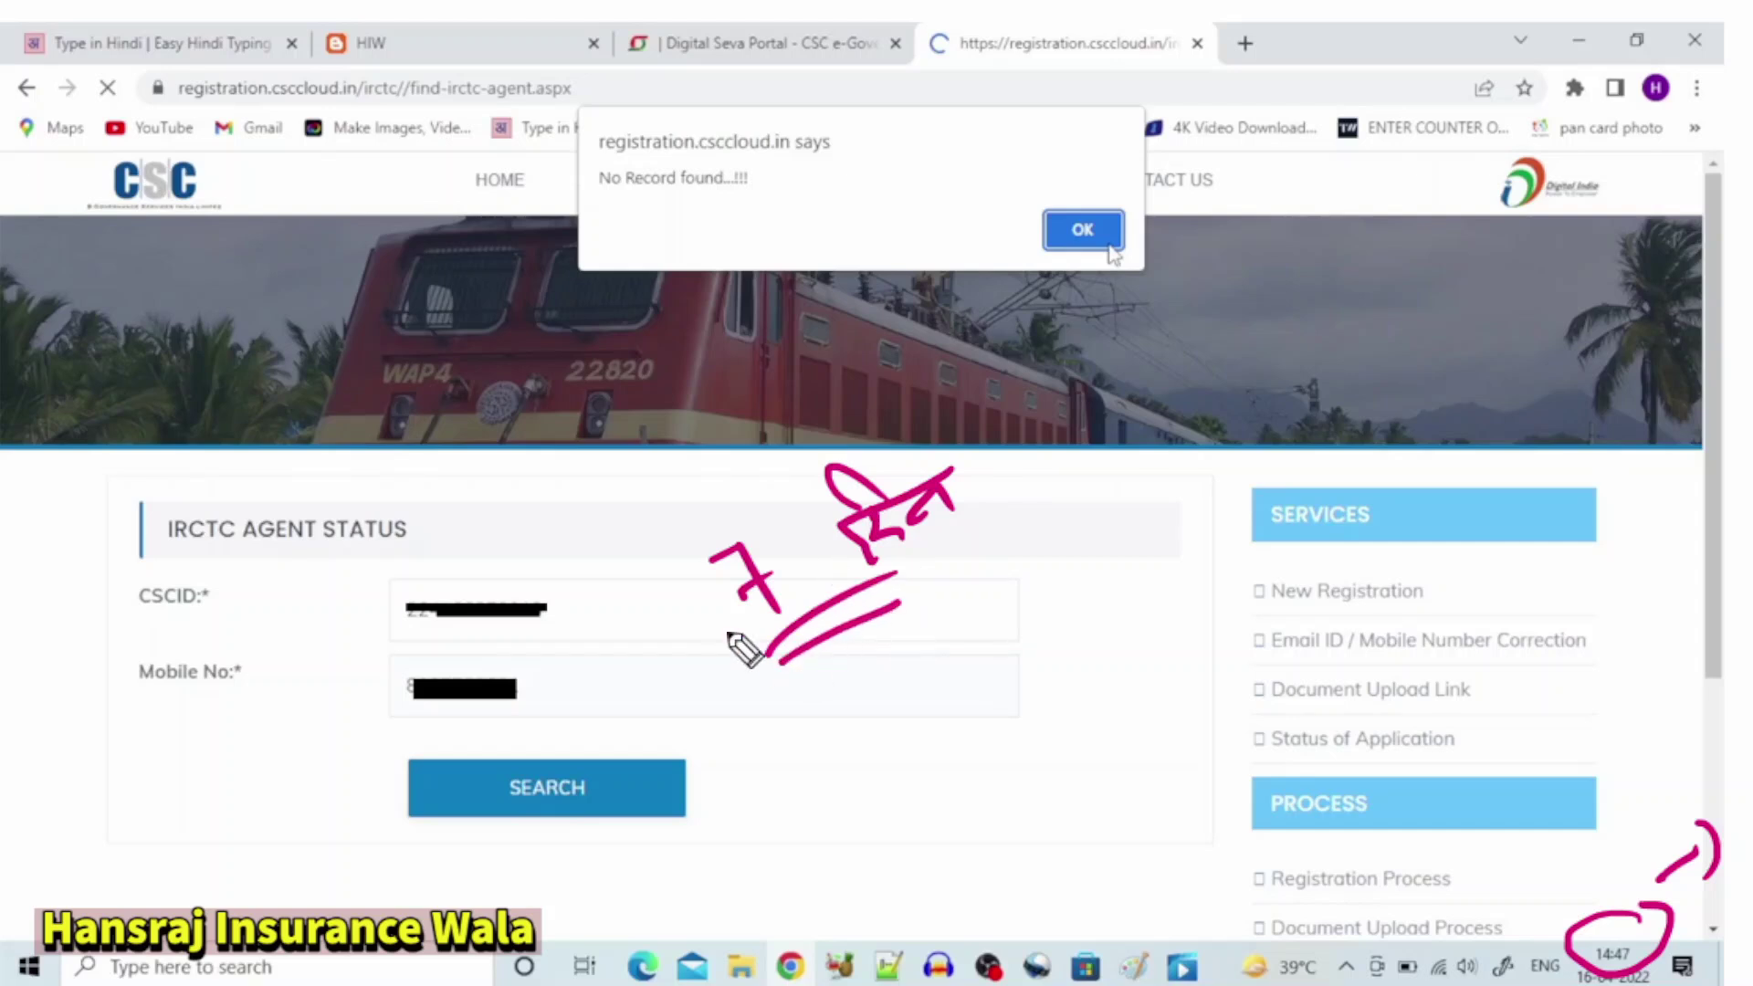
Step: Handwrite notes below "7 दिन" on receiving the login details, including "ID" and an underlined "IRCTC"
mouse_move(824, 730)
left_mouse_down()
mouse_move(903, 740)
mouse_move(1023, 643)
left_mouse_up()
left_click_drag(945, 757, 1021, 699)
mouse_move(1077, 619)
left_mouse_down()
mouse_move(1205, 548)
mouse_move(1187, 607)
left_mouse_up()
mouse_move(954, 798)
left_mouse_down()
mouse_move(971, 858)
mouse_move(1010, 849)
mouse_move(1057, 782)
mouse_move(1175, 716)
left_mouse_up()
left_click_drag(1003, 845, 1136, 770)
mouse_move(1033, 863)
left_mouse_down()
mouse_move(1134, 782)
mouse_move(1055, 872)
mouse_move(1109, 868)
mouse_move(1144, 831)
left_mouse_up()
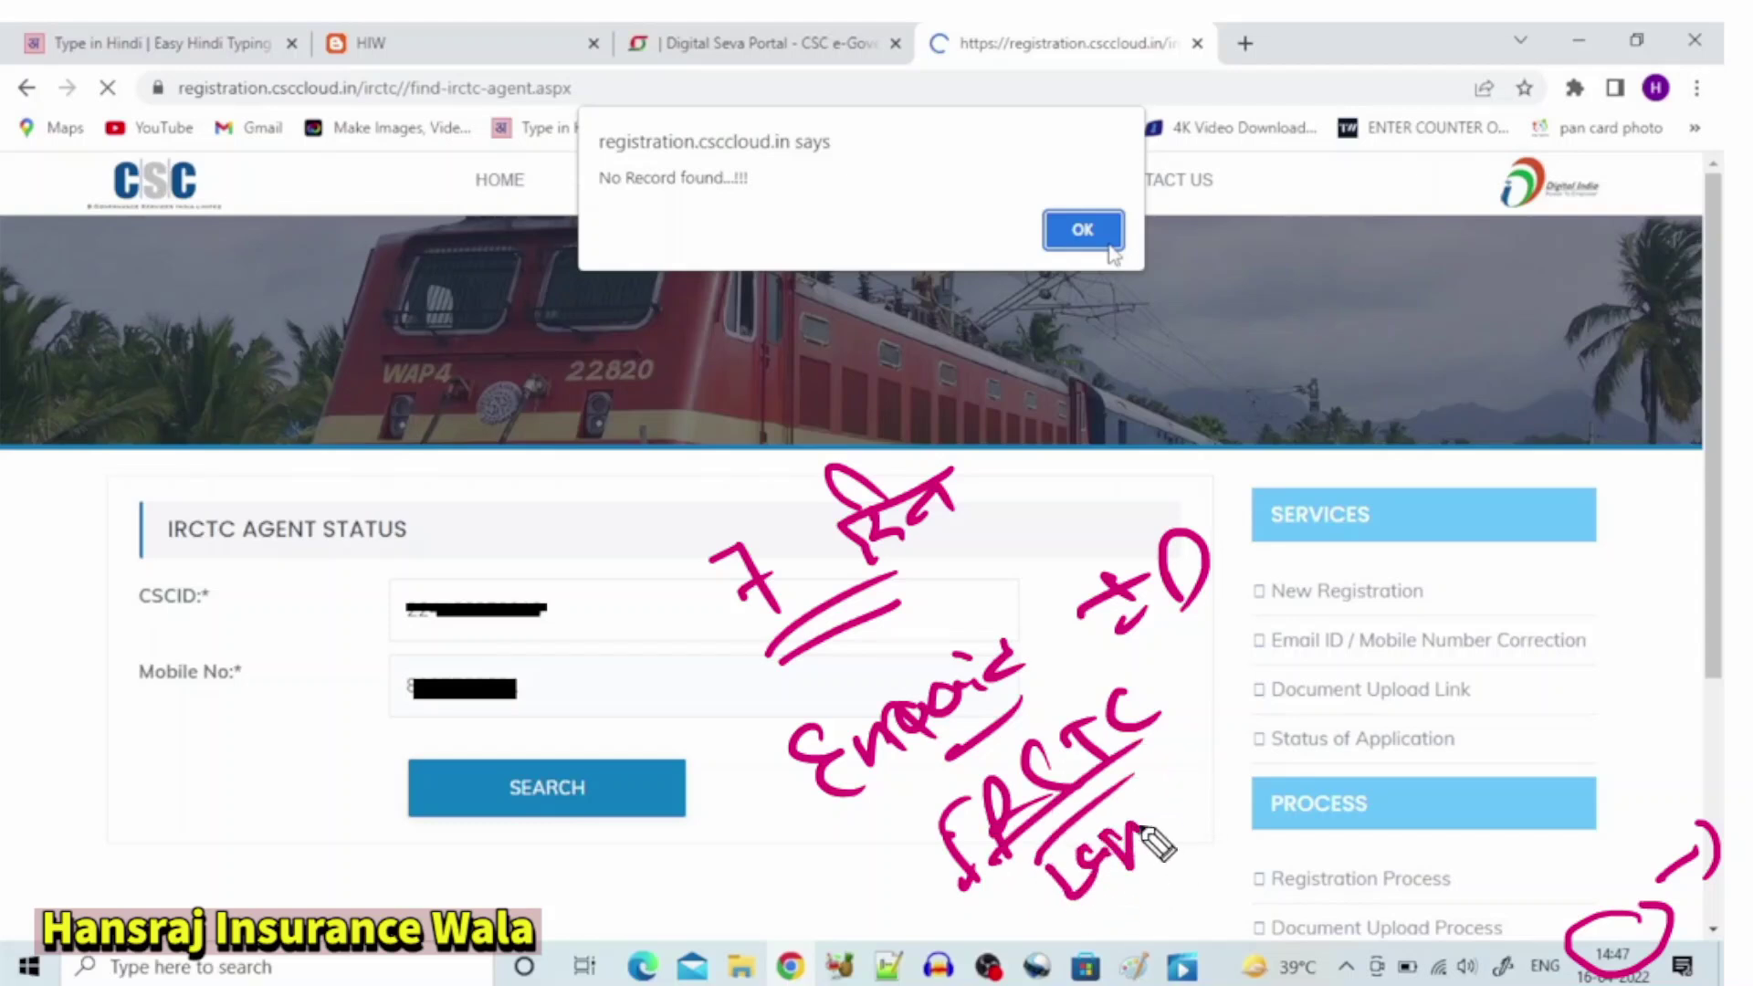
mouse_move(1187, 739)
left_mouse_down()
mouse_move(1173, 776)
mouse_move(1205, 735)
mouse_move(1214, 643)
mouse_move(1274, 676)
left_mouse_up()
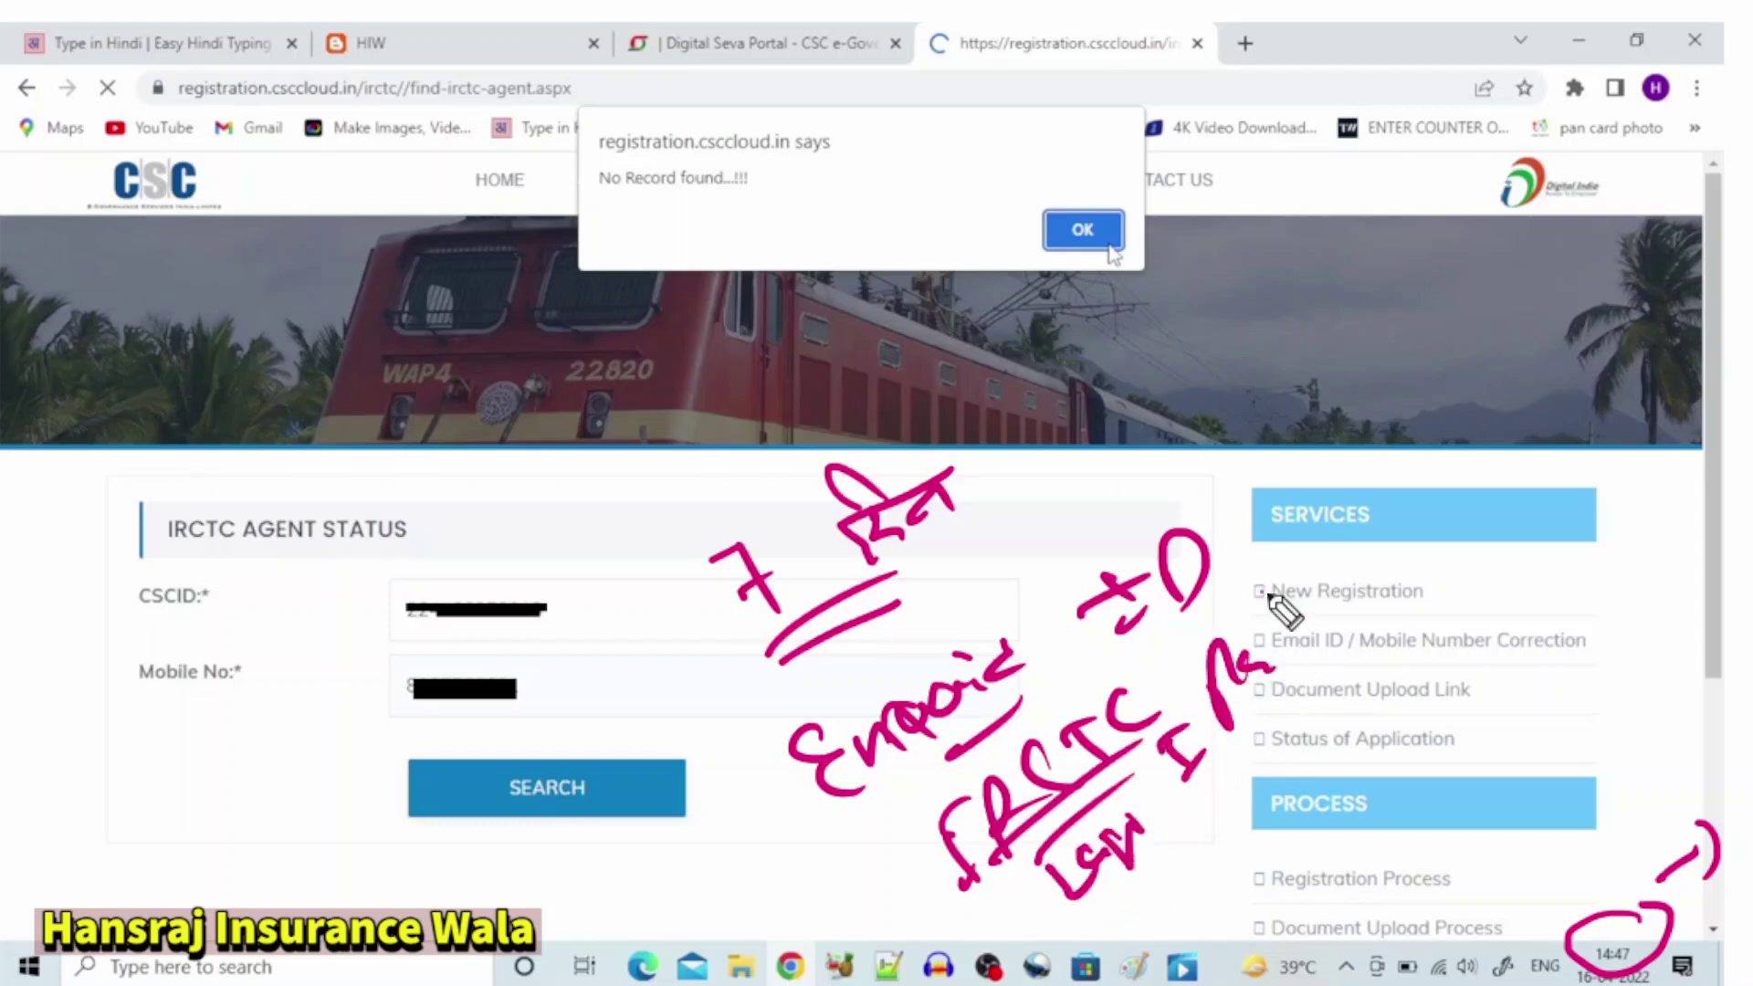
Step: Outline the Status of Application link beside the handwritten notes and circle the "7 दिन" note
mouse_move(1269, 594)
left_mouse_down()
mouse_move(1283, 676)
mouse_move(1230, 674)
left_mouse_up()
mouse_move(1315, 717)
left_mouse_down()
mouse_move(1251, 728)
mouse_move(1406, 763)
mouse_move(1365, 708)
left_mouse_up()
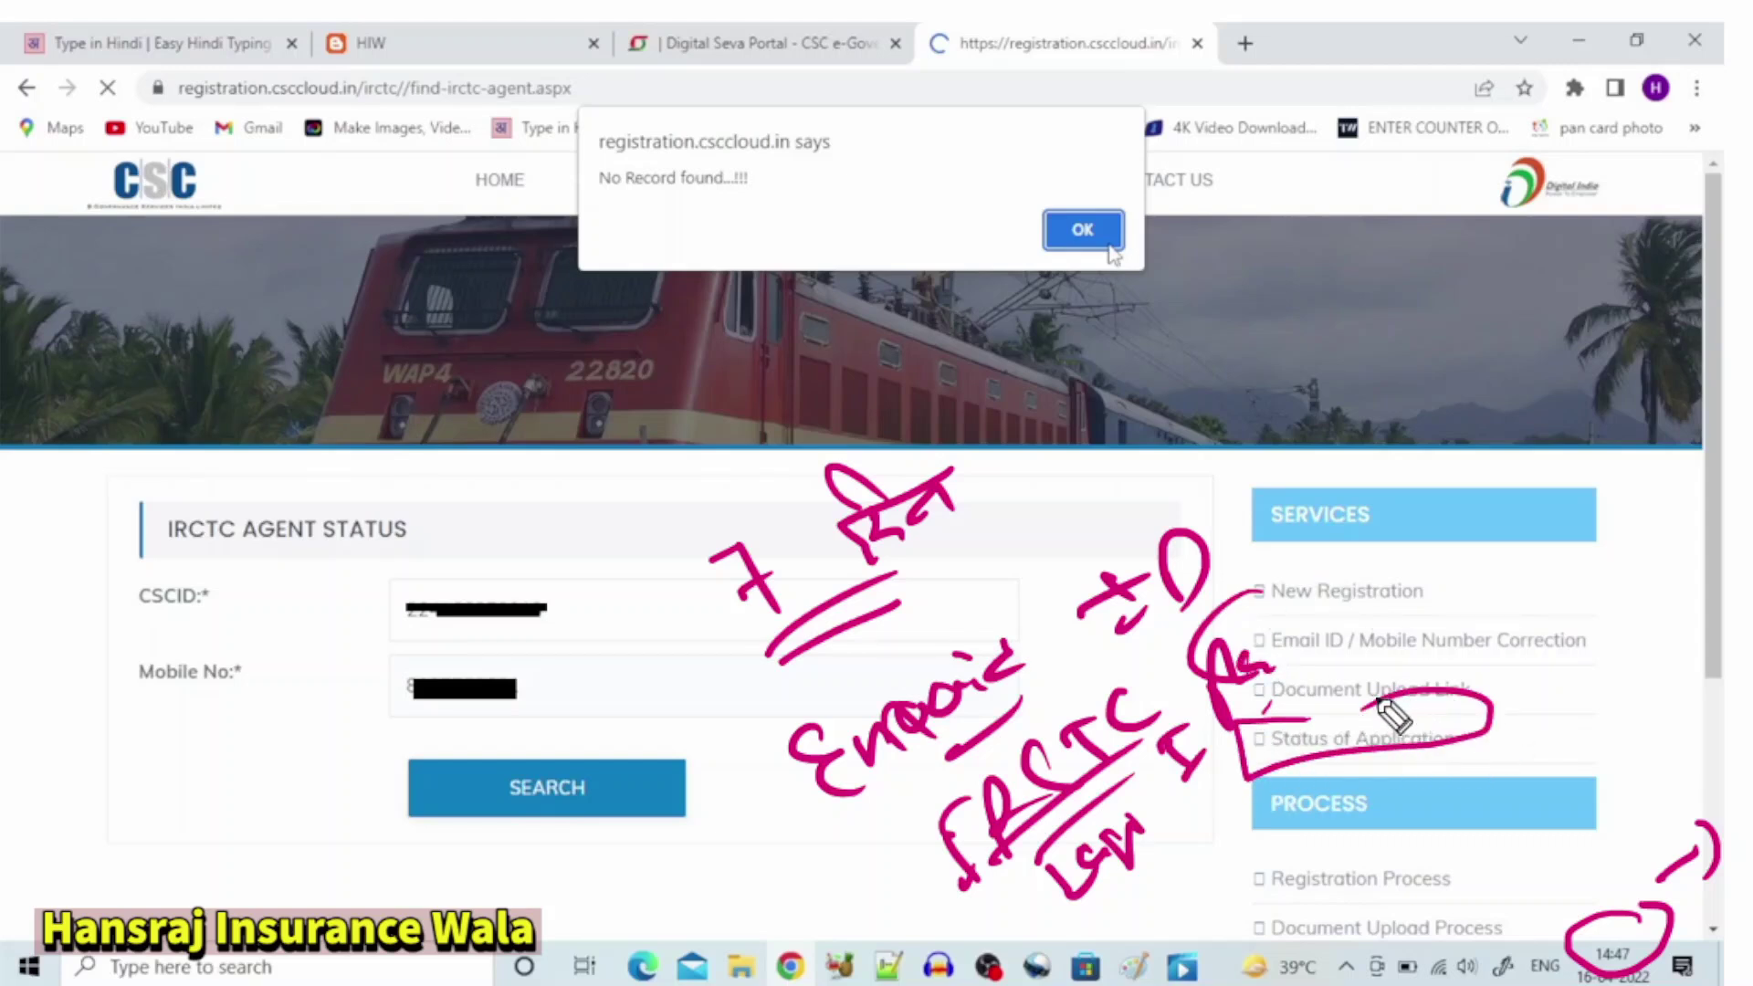
mouse_move(785, 470)
left_mouse_down()
mouse_move(685, 516)
mouse_move(770, 528)
left_mouse_up()
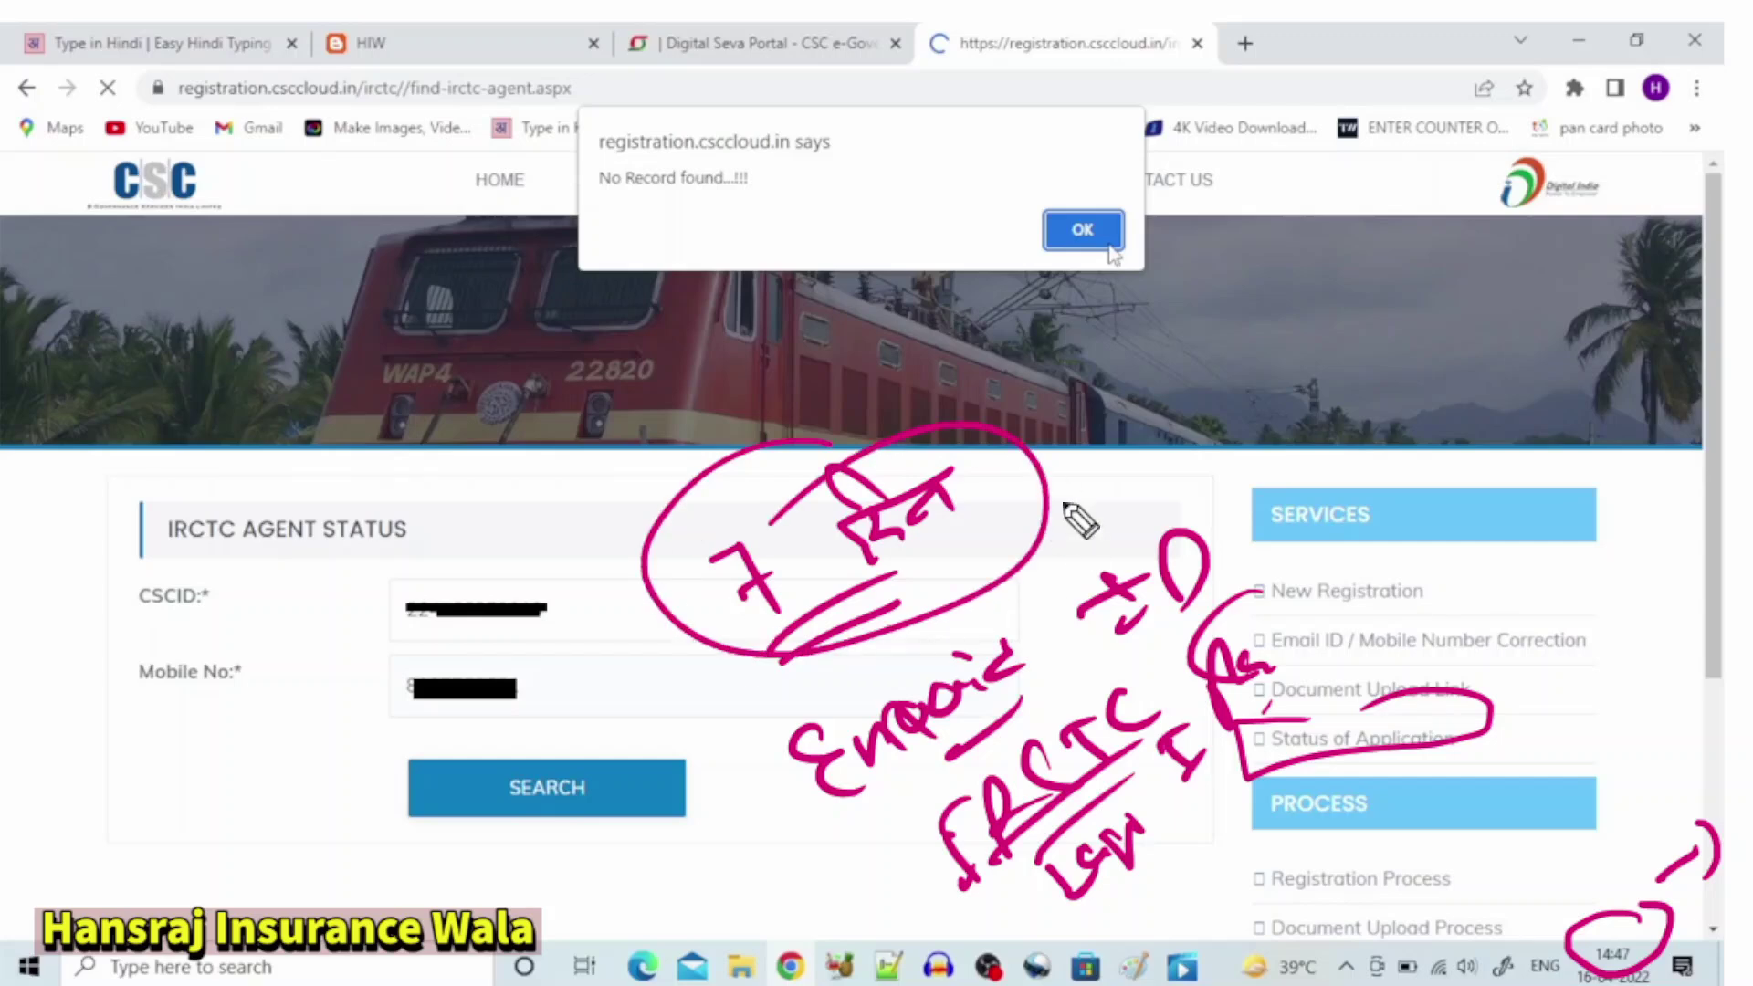
left_click(435, 530)
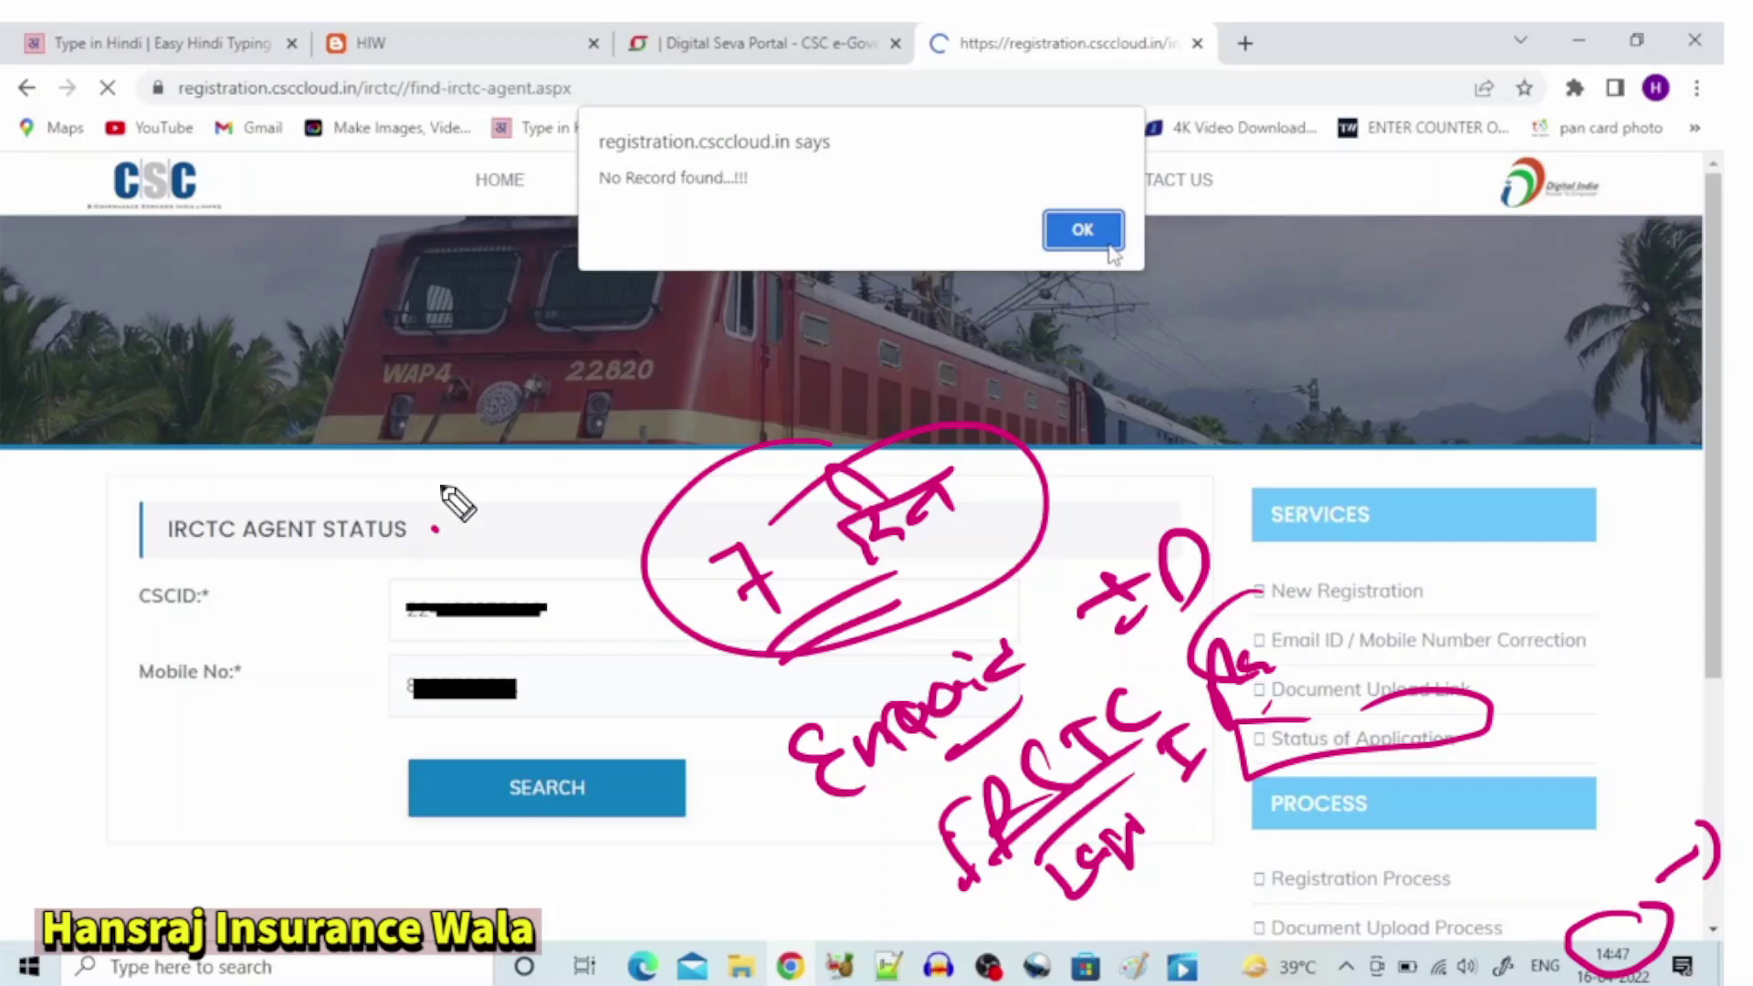